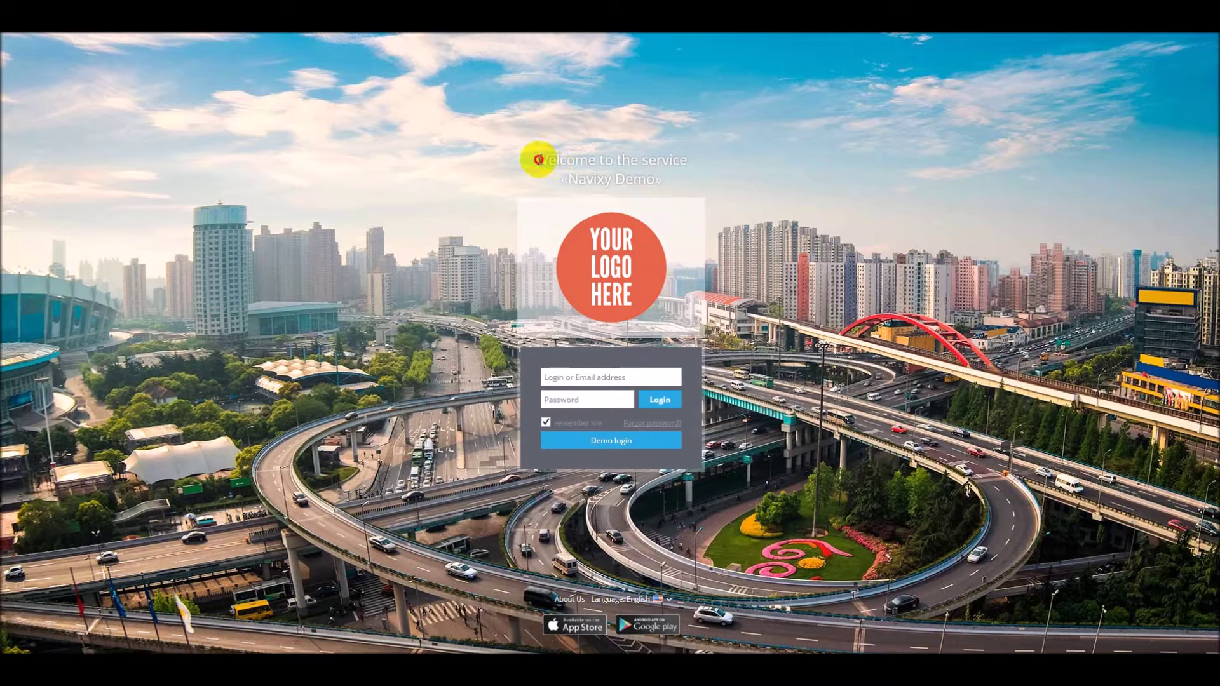
Step: Sign in to the Navixy demo account and open the device activation panel
left_click_drag(540, 155, 683, 186)
left_click(682, 184)
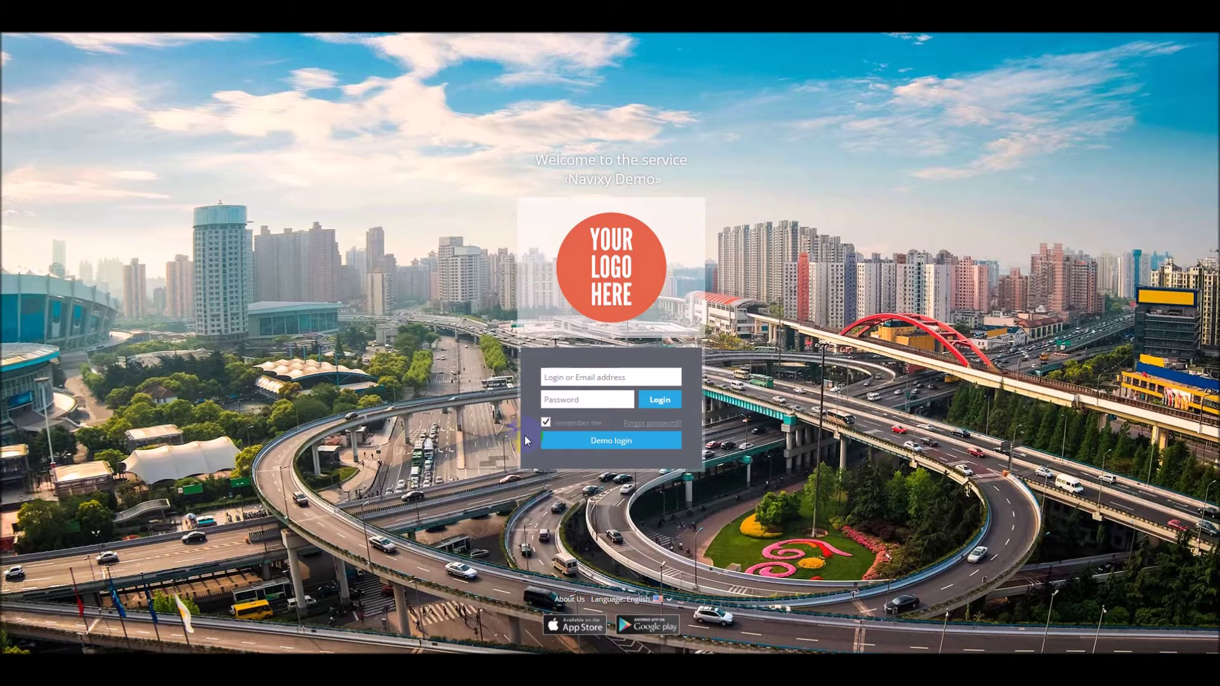
left_click(600, 441)
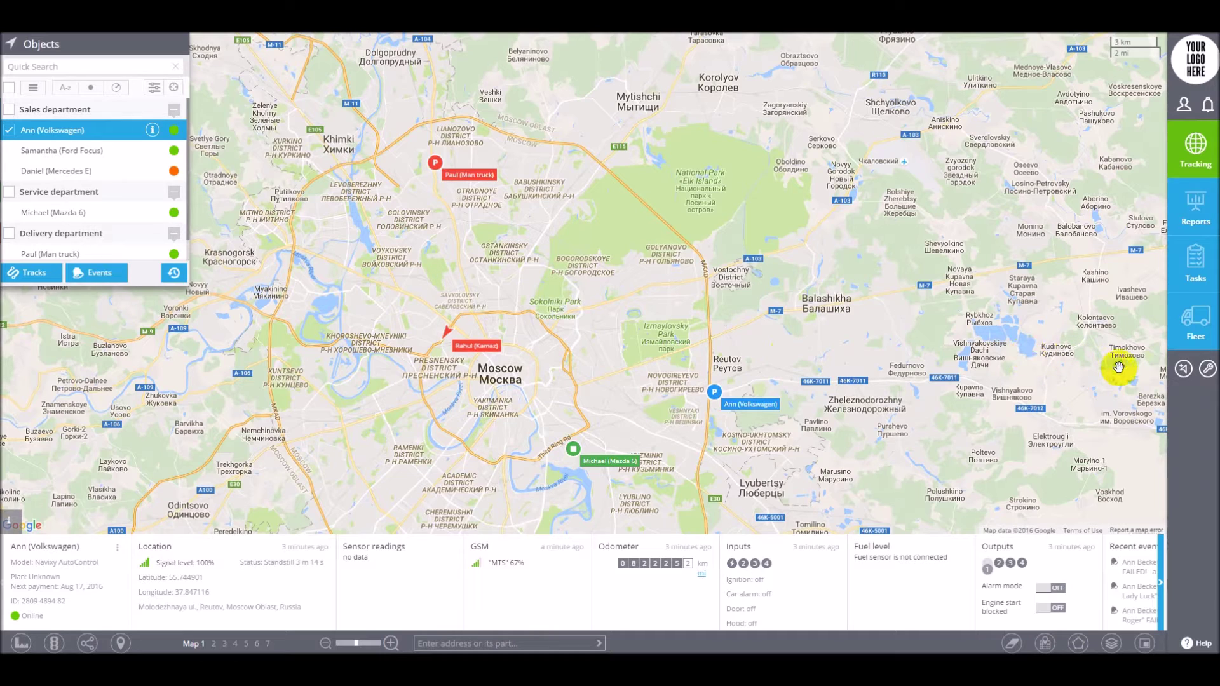
left_click(1184, 369)
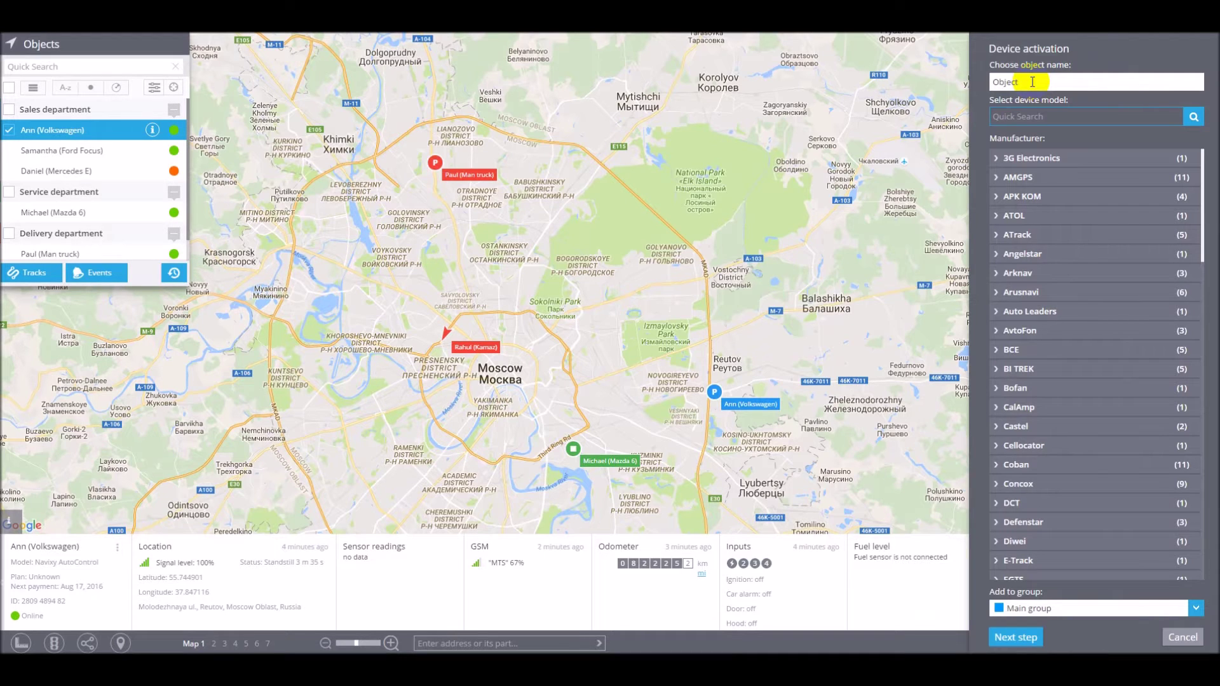
Step: Pick the Concox GT03A device model and continue to the device and SIM details
left_click_drag(1032, 82, 969, 83)
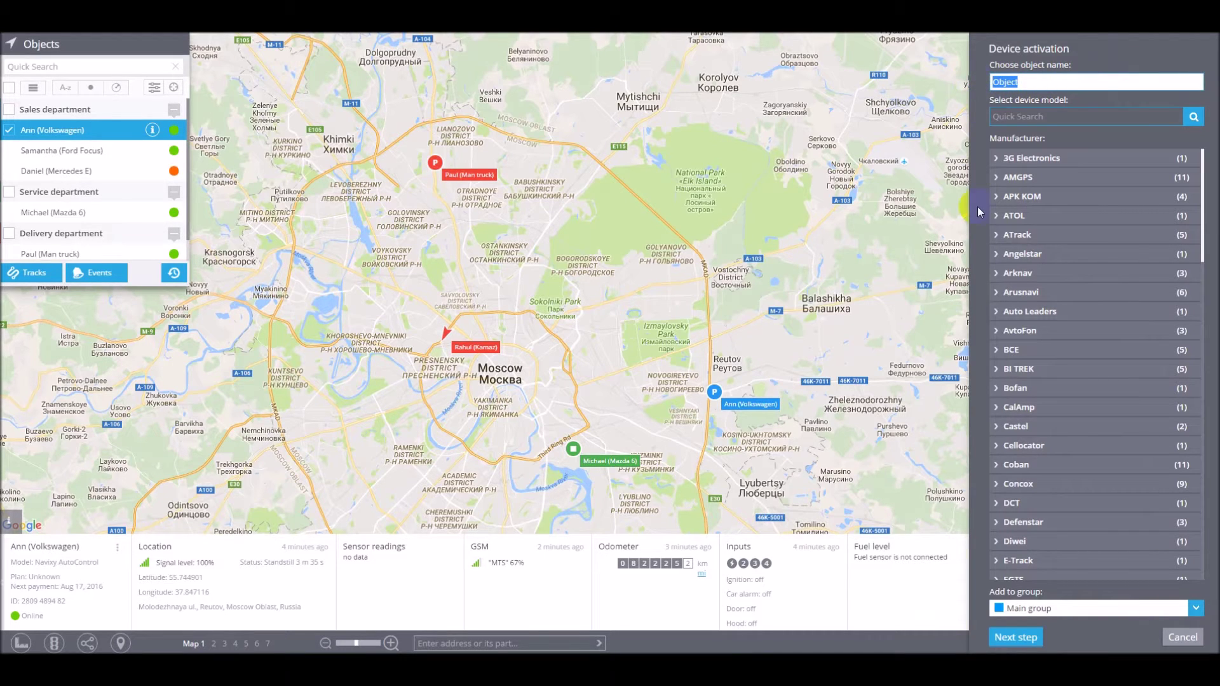
left_click(1043, 485)
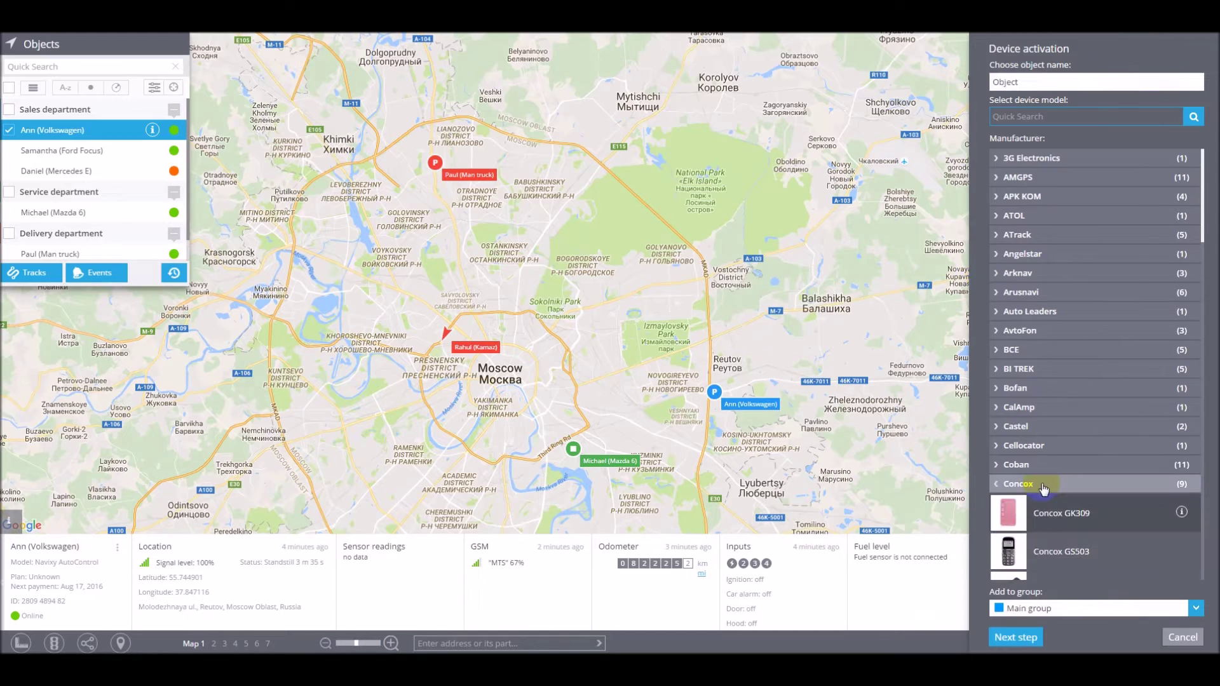
scroll(1048, 575, "down", 1)
left_click(1043, 563)
left_click(1002, 641)
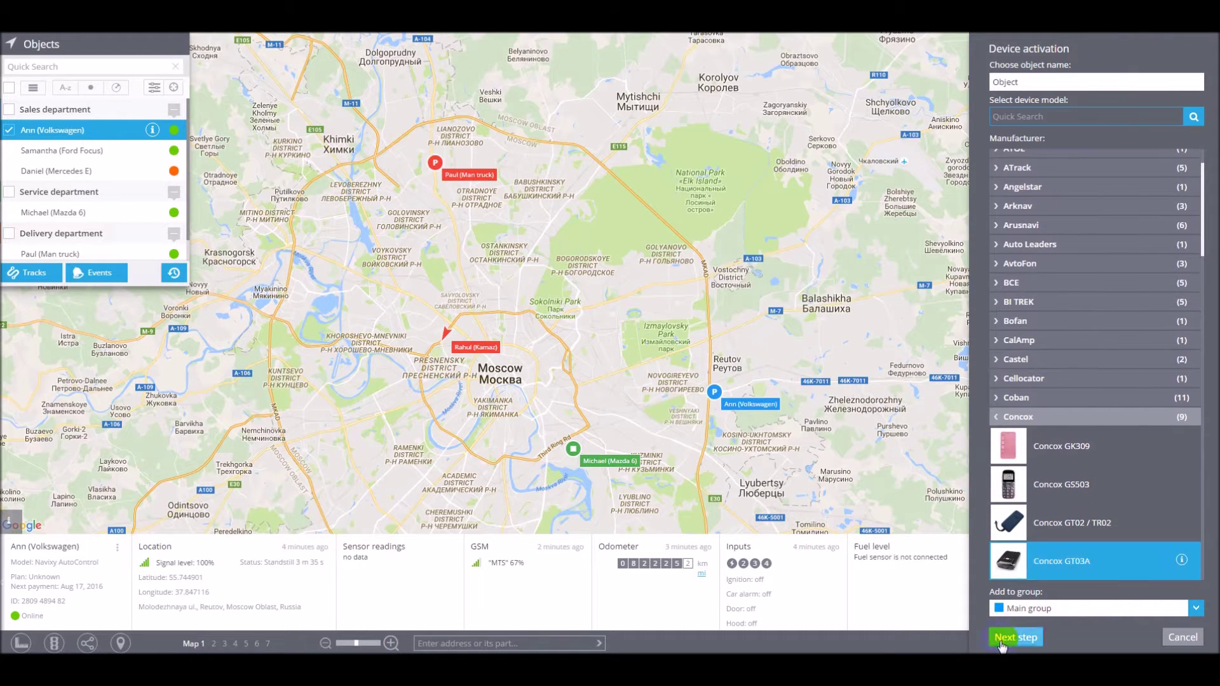
Step: Look over the phone number, GPRS settings and Device ID fields, then cancel activation
left_click(993, 100)
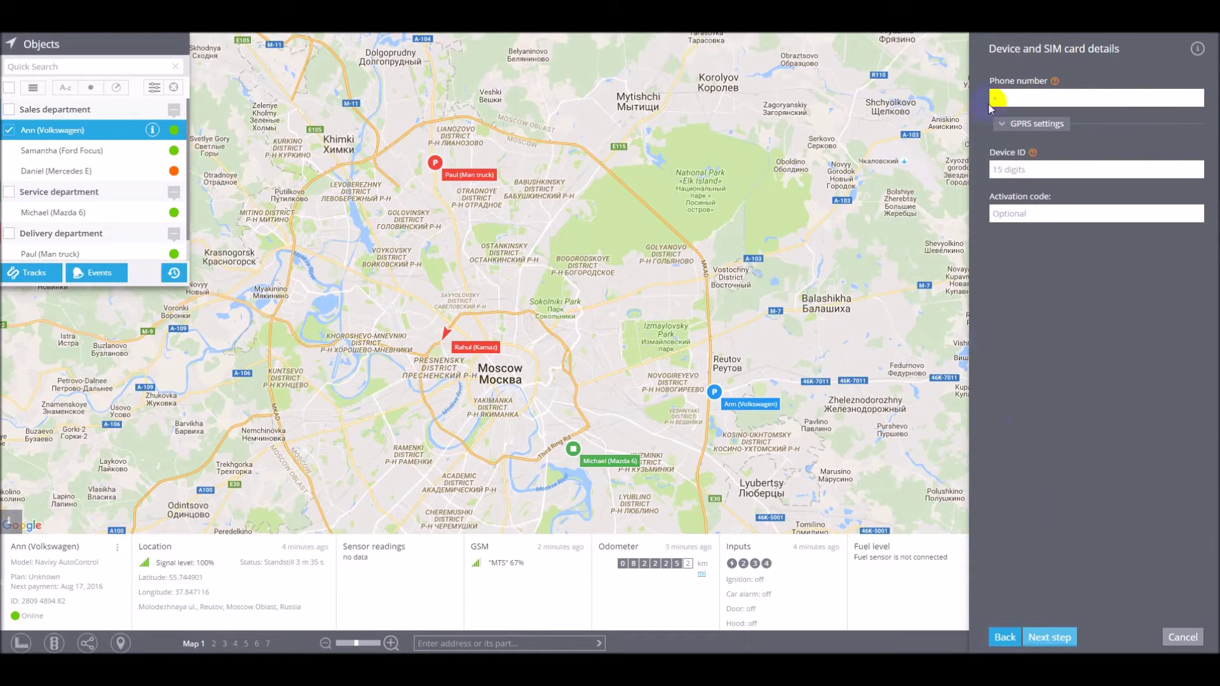
left_click(1002, 96)
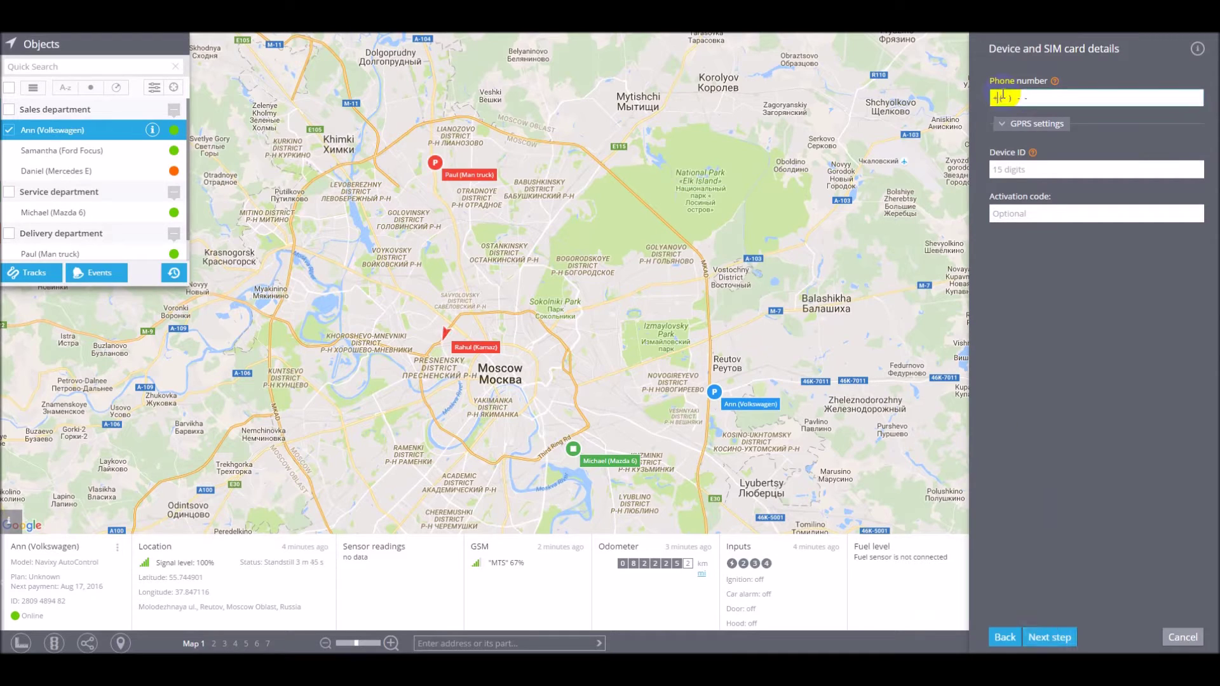
left_click(979, 123)
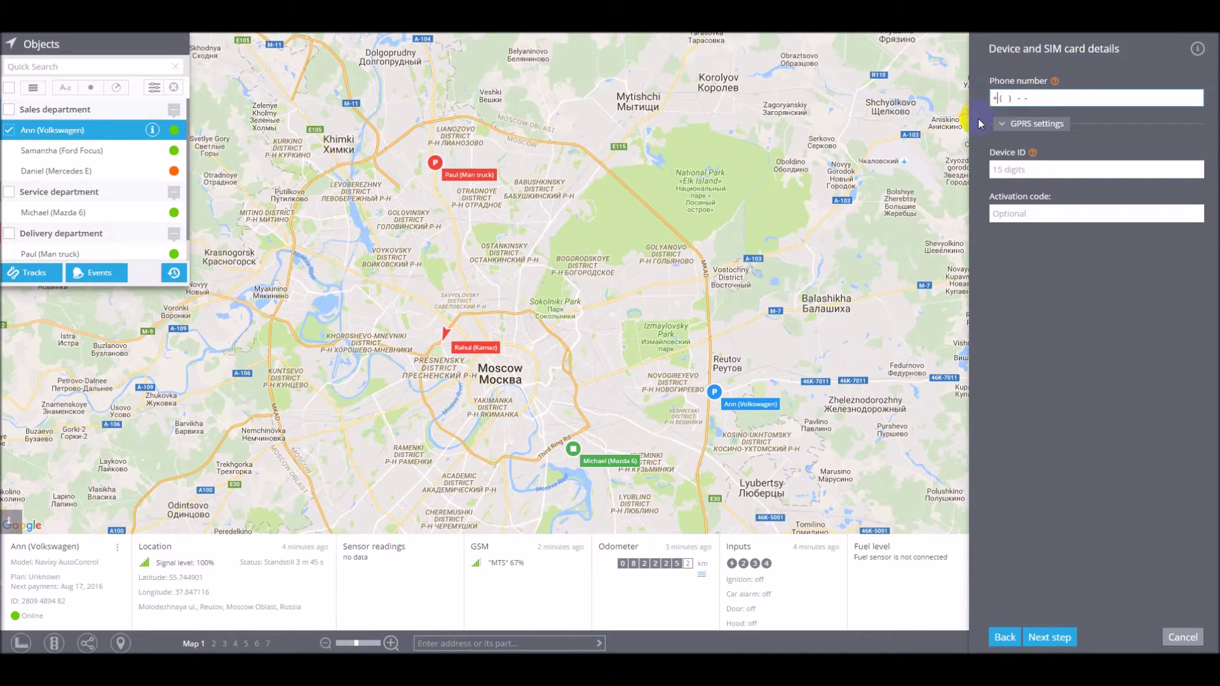
left_click(1015, 124)
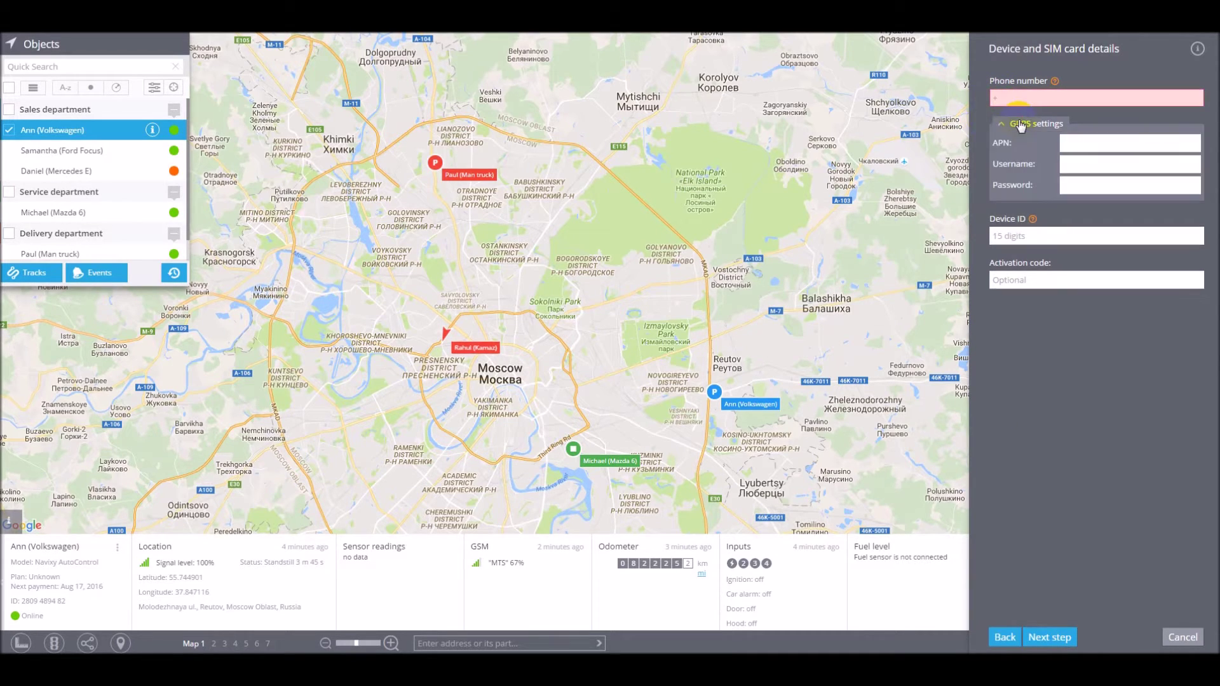
left_click(1008, 236)
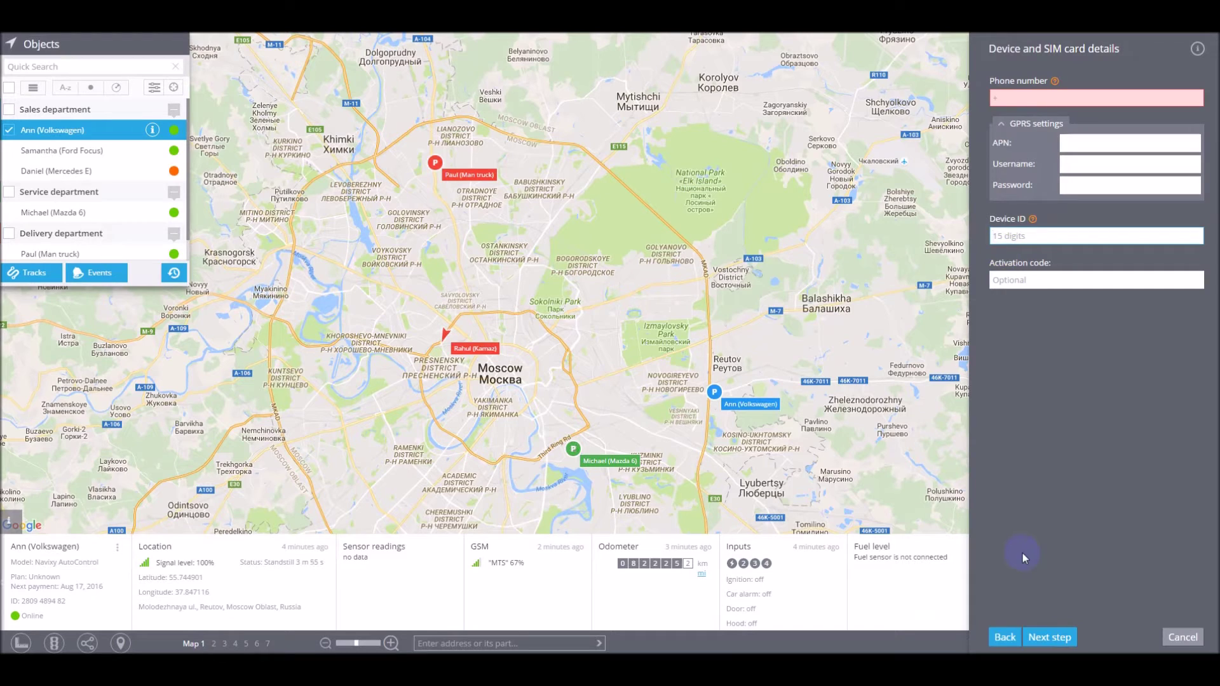
left_click(1043, 636)
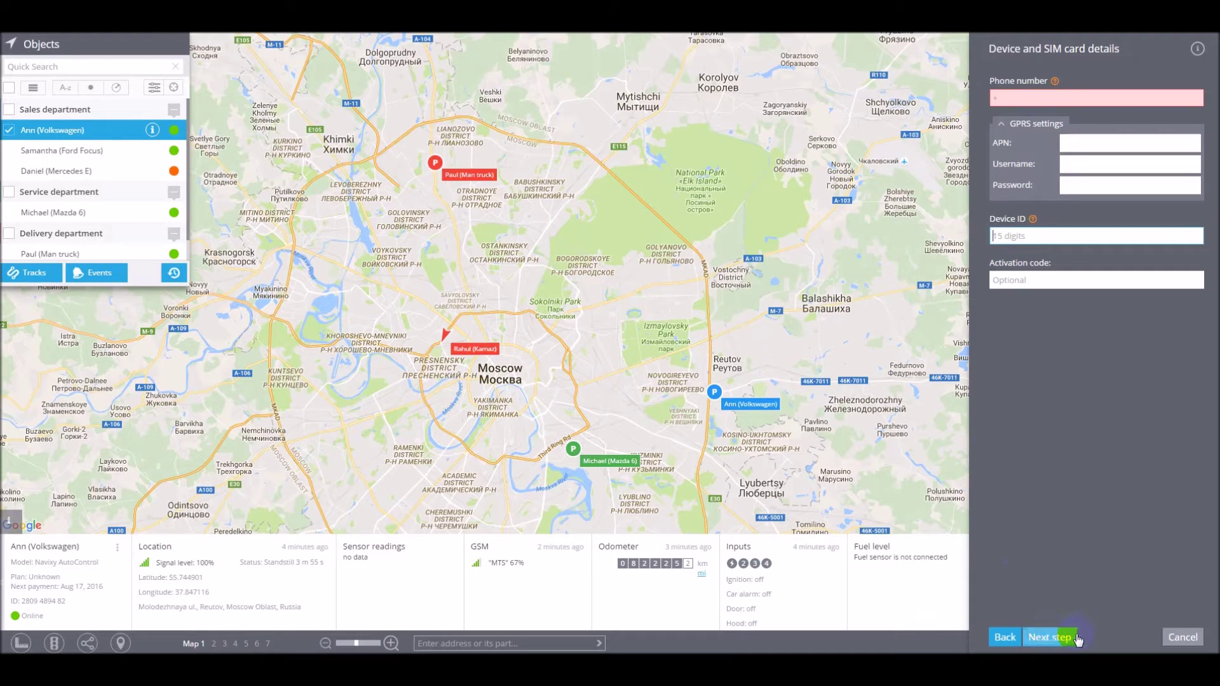
left_click(1179, 636)
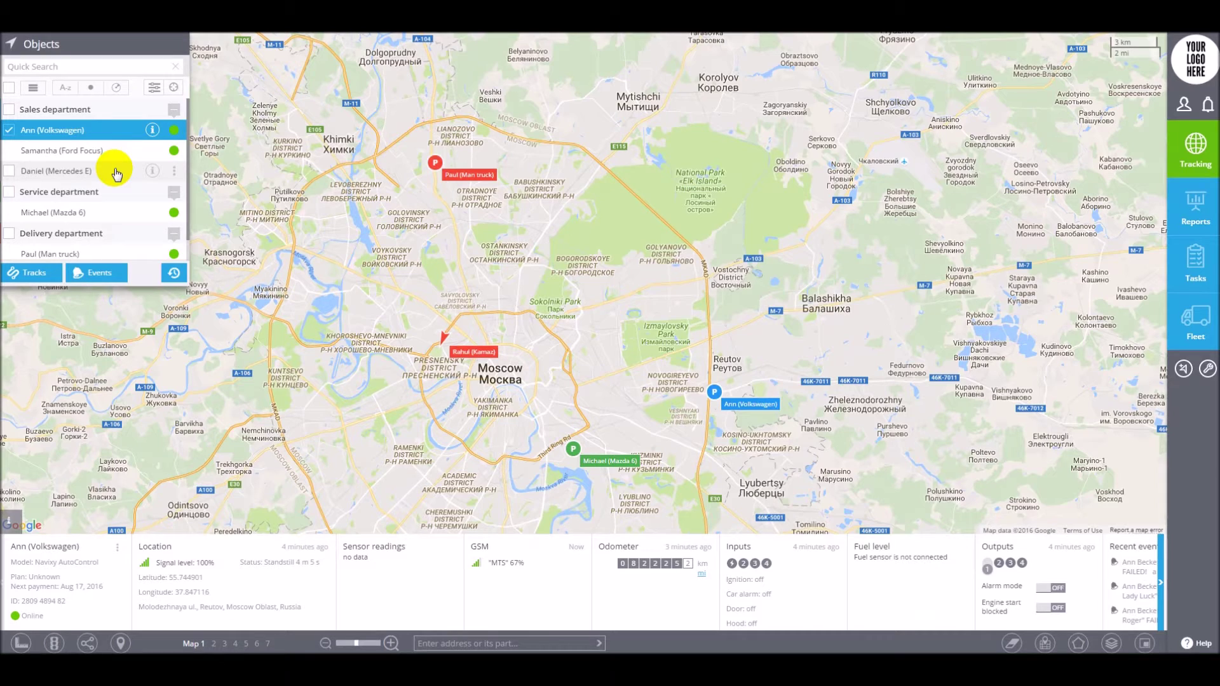
Step: Zoom the map to the parked Volkswagen tracker and glance at its display options
left_click(103, 133)
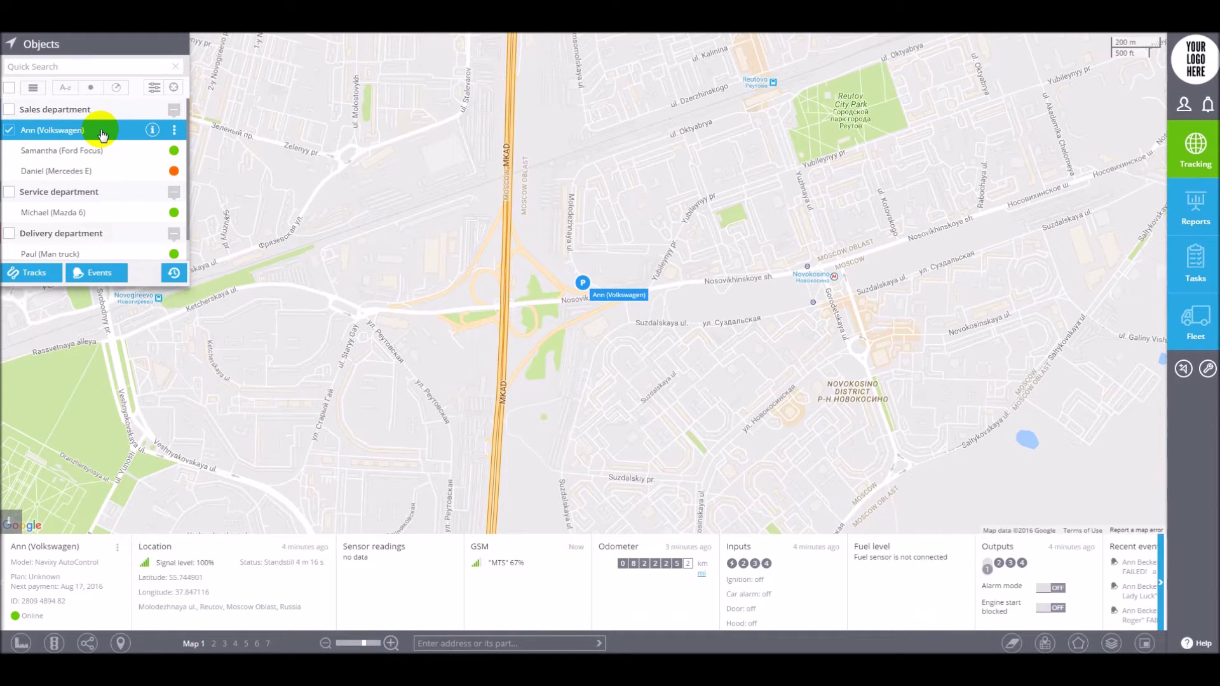
left_click(155, 87)
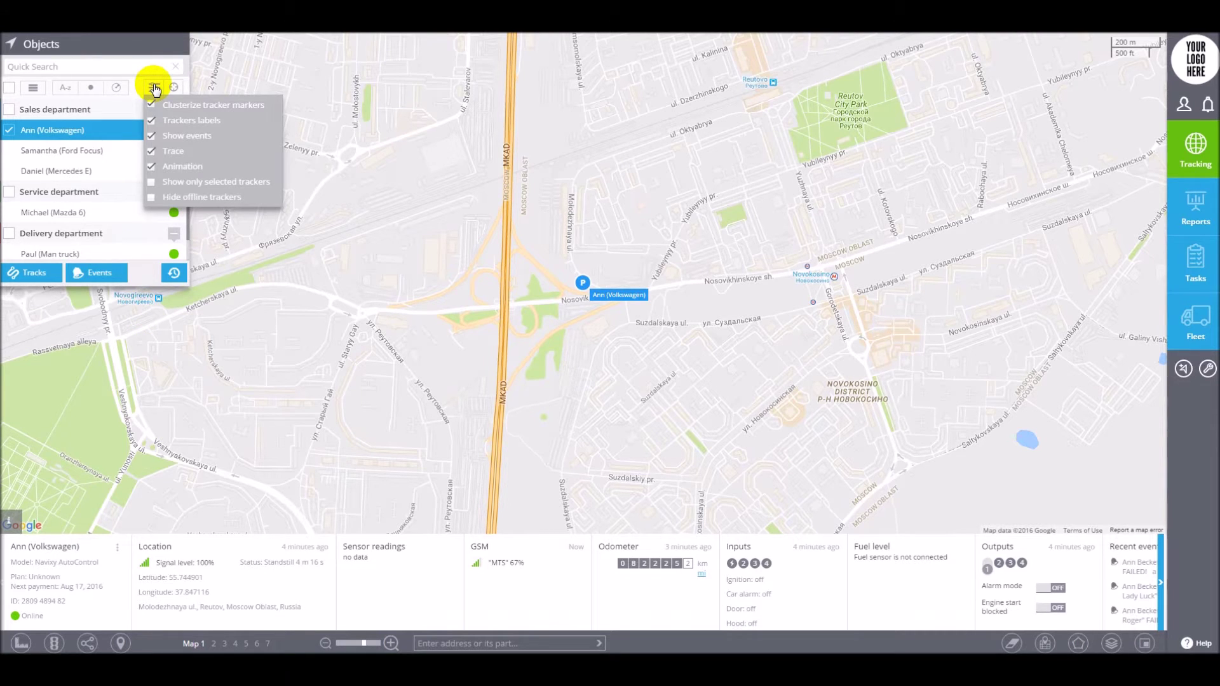
left_click(137, 100)
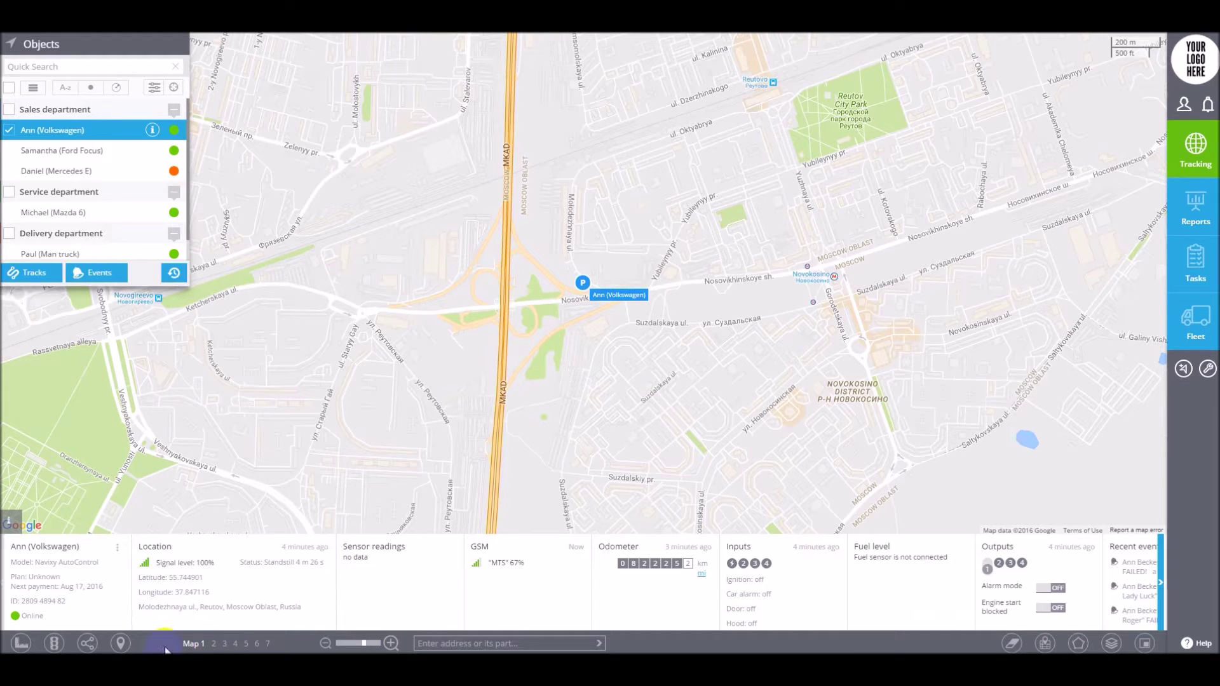
left_click(215, 643)
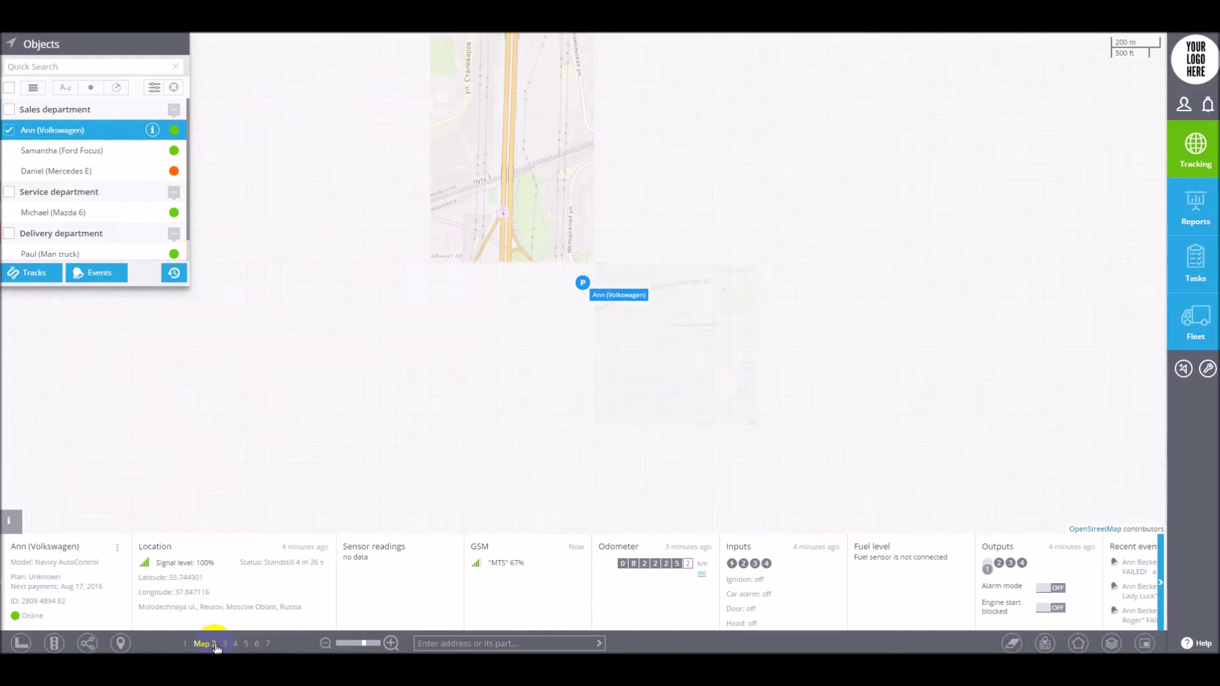
left_click(185, 644)
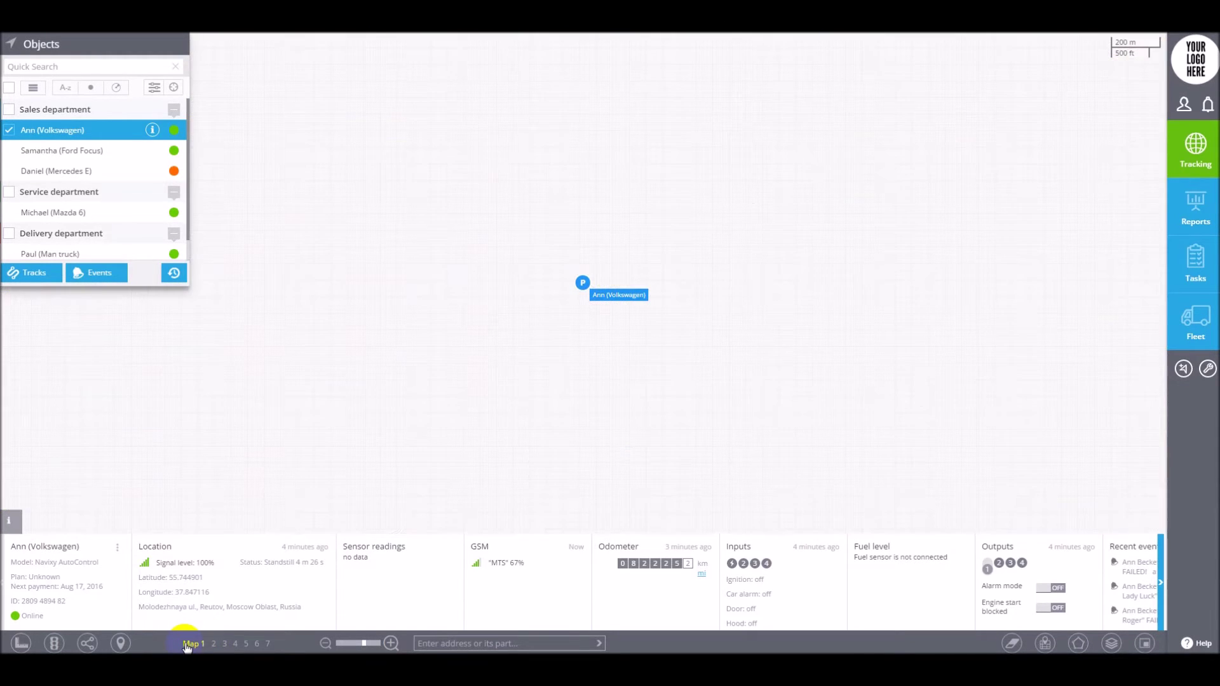
left_click(54, 644)
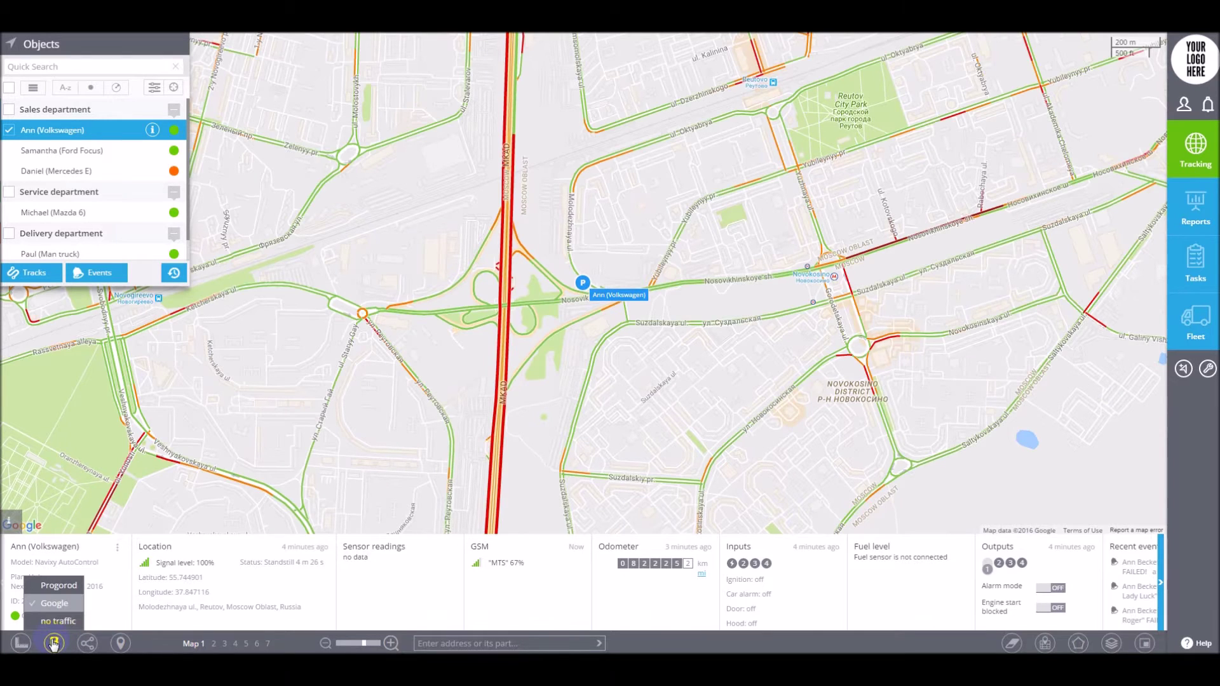
left_click(58, 621)
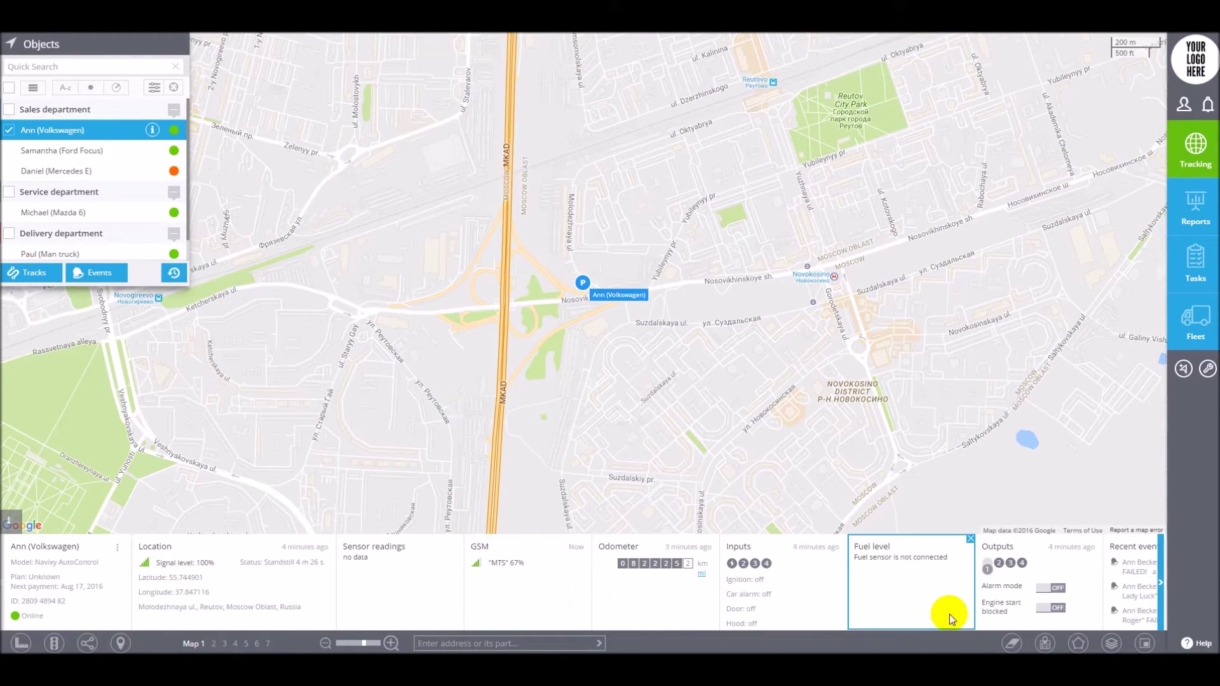
left_click(1078, 643)
left_click(1077, 643)
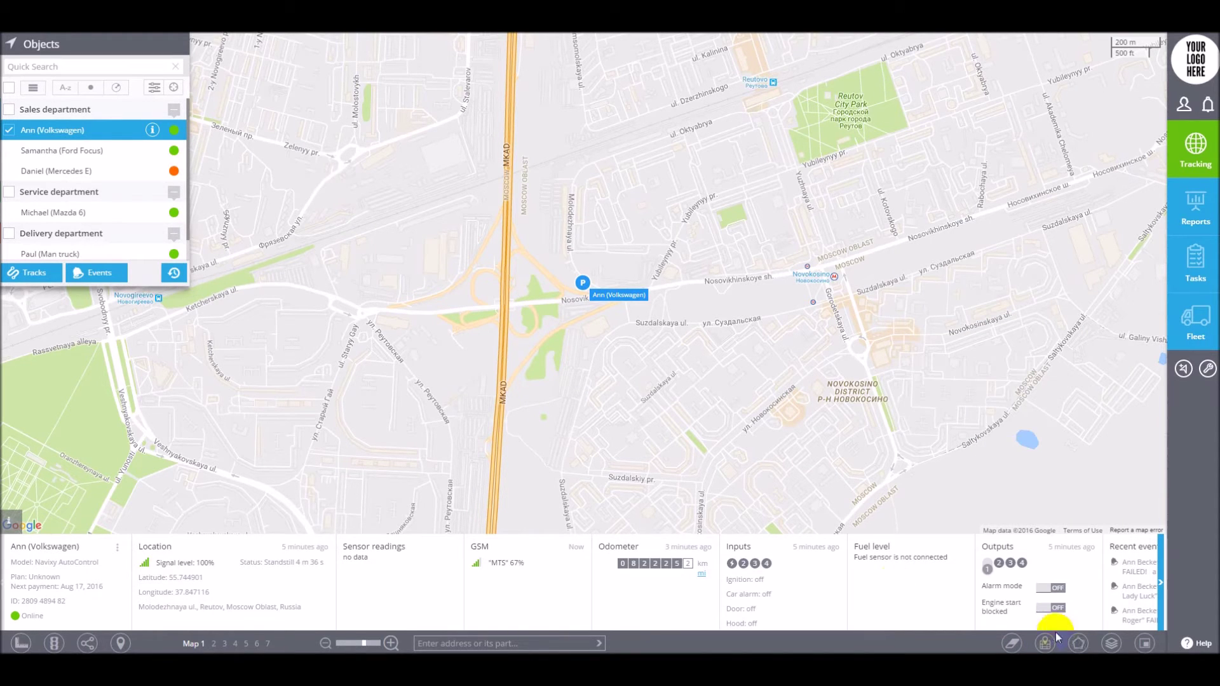
left_click(91, 130)
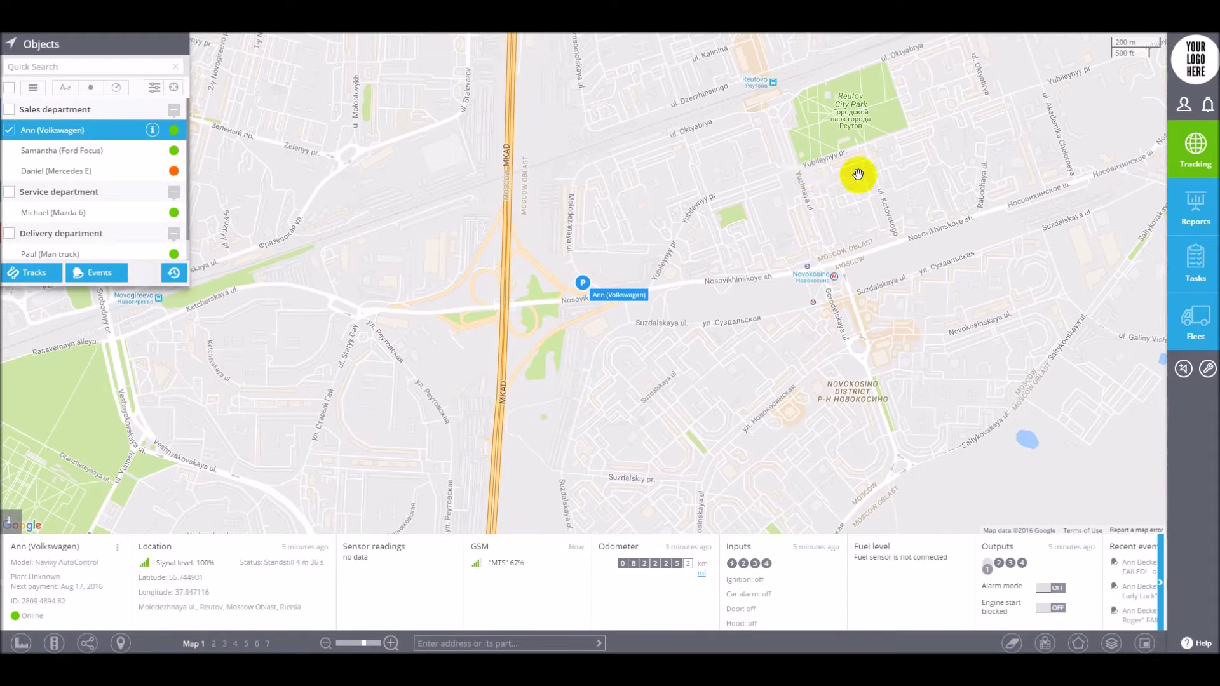
left_click(990, 180)
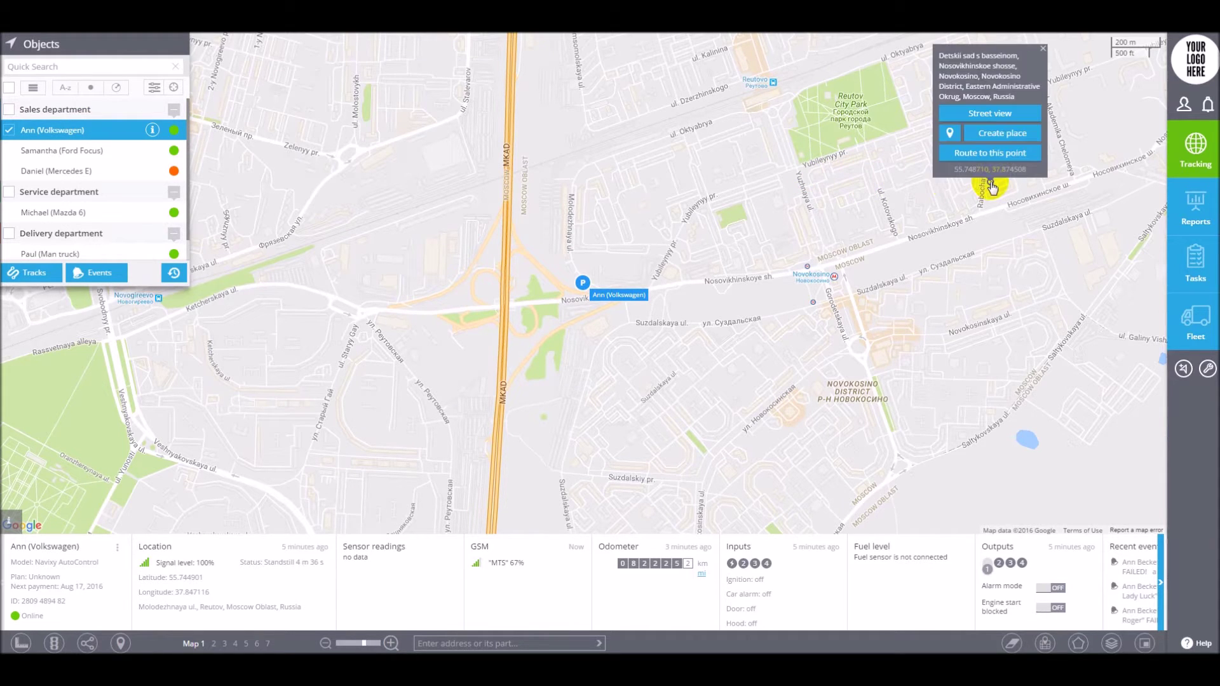
left_click(989, 152)
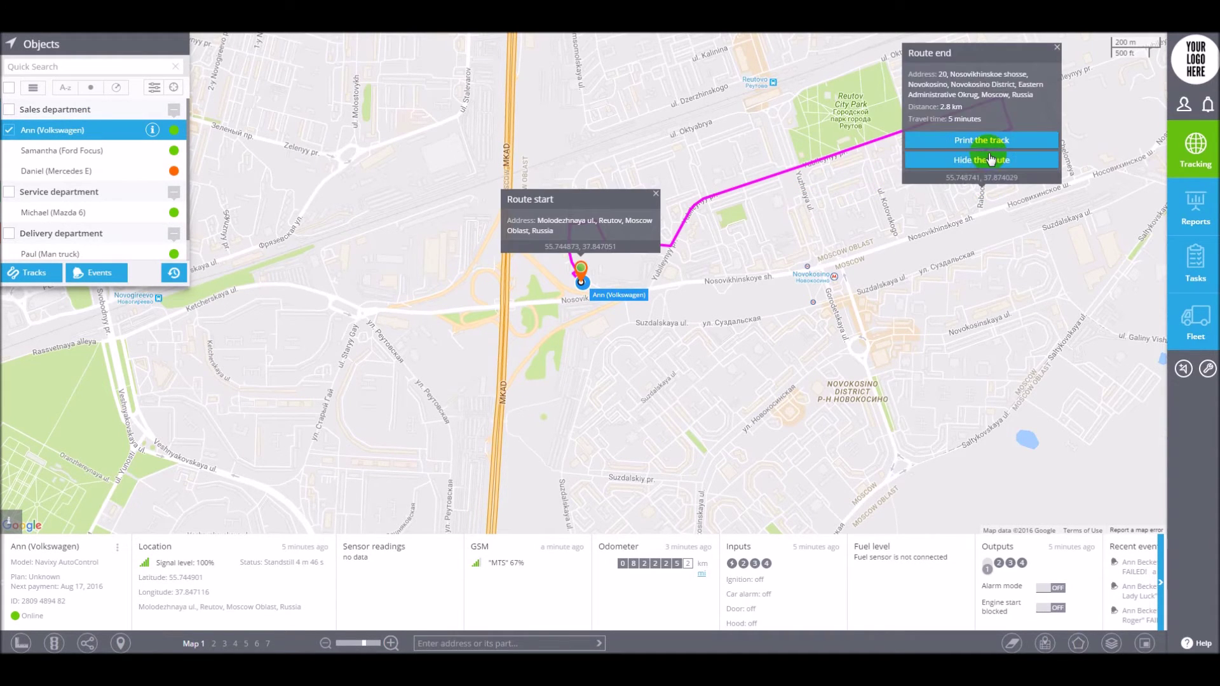
left_click(991, 159)
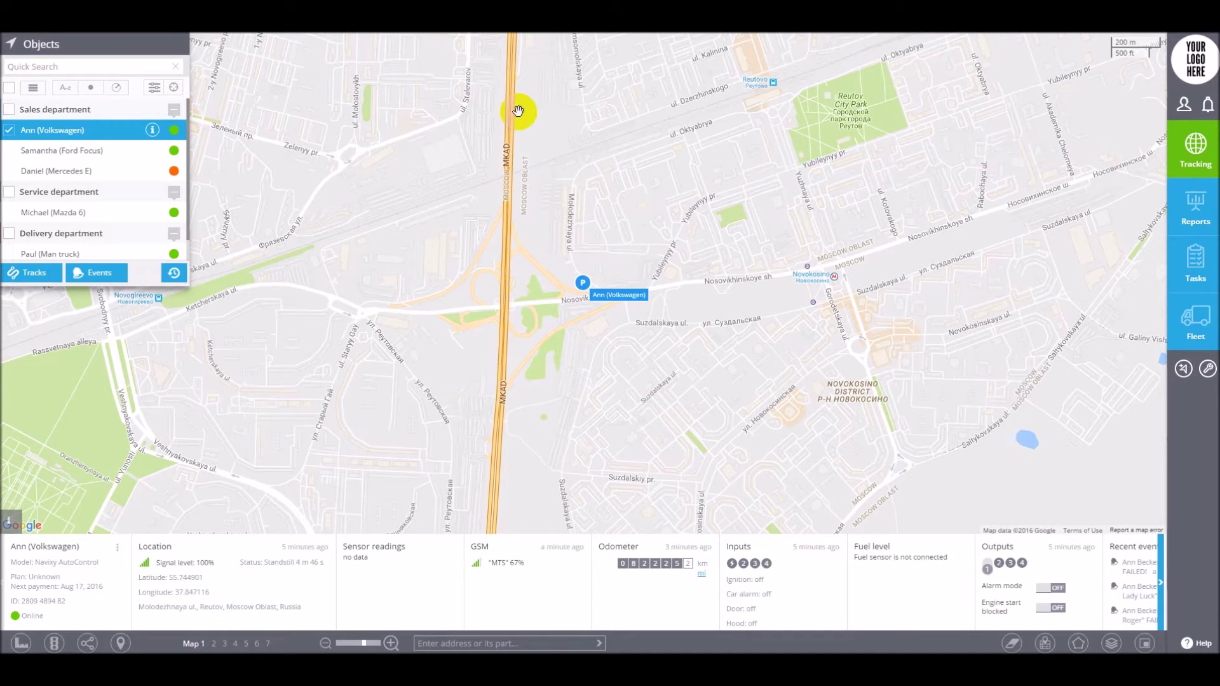
left_click(151, 131)
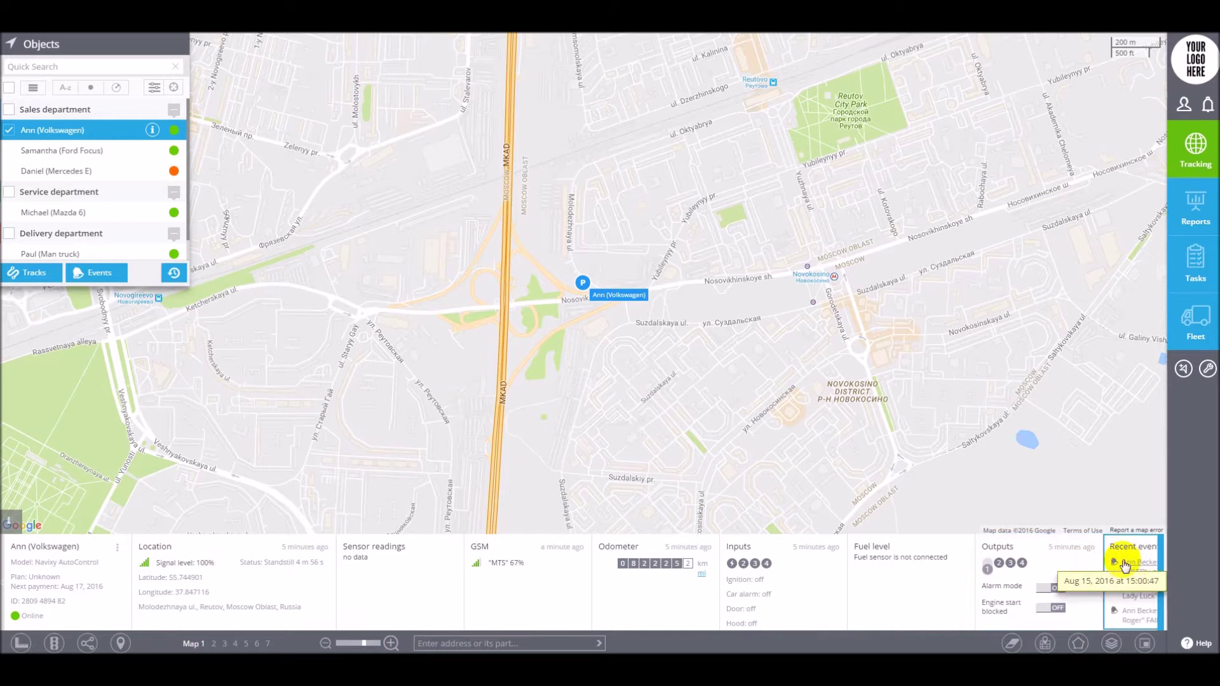
Step: Scroll the Volkswagen's info strip to reveal its Recent events list
scroll(554, 591, "down", 3)
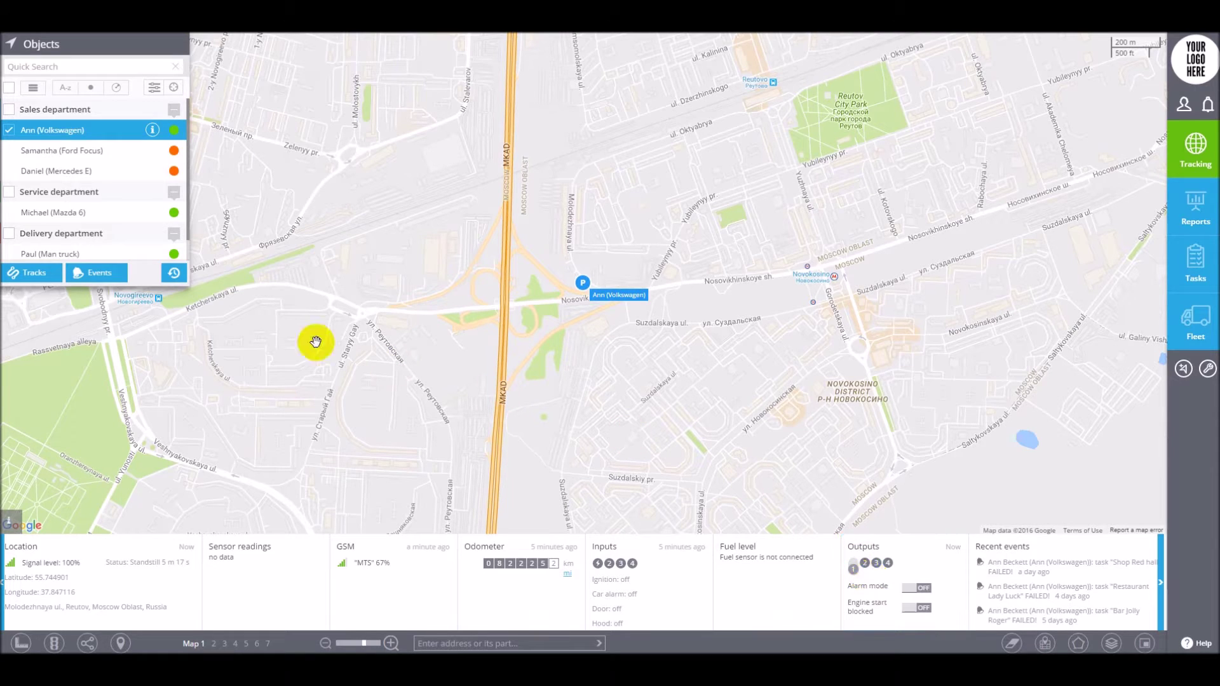
Step: Show the Volkswagen's Aug 15 tracks, display the 14:16 trip, then close the list
left_click(29, 273)
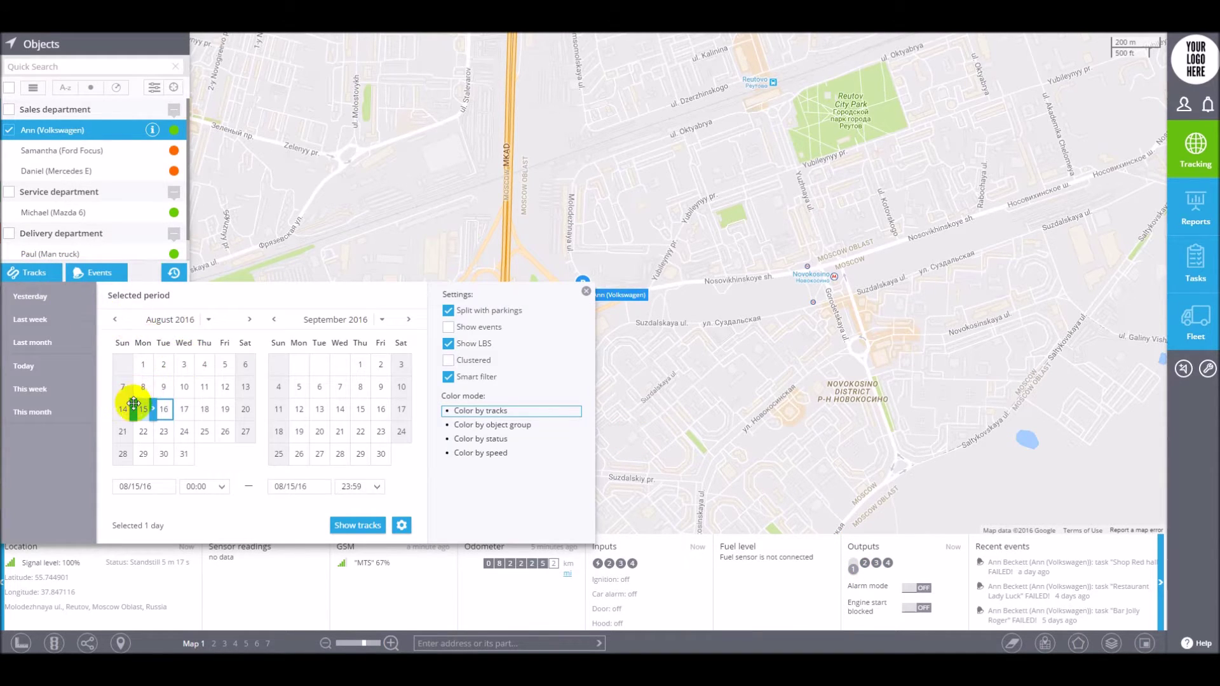
left_click_drag(133, 403, 143, 417)
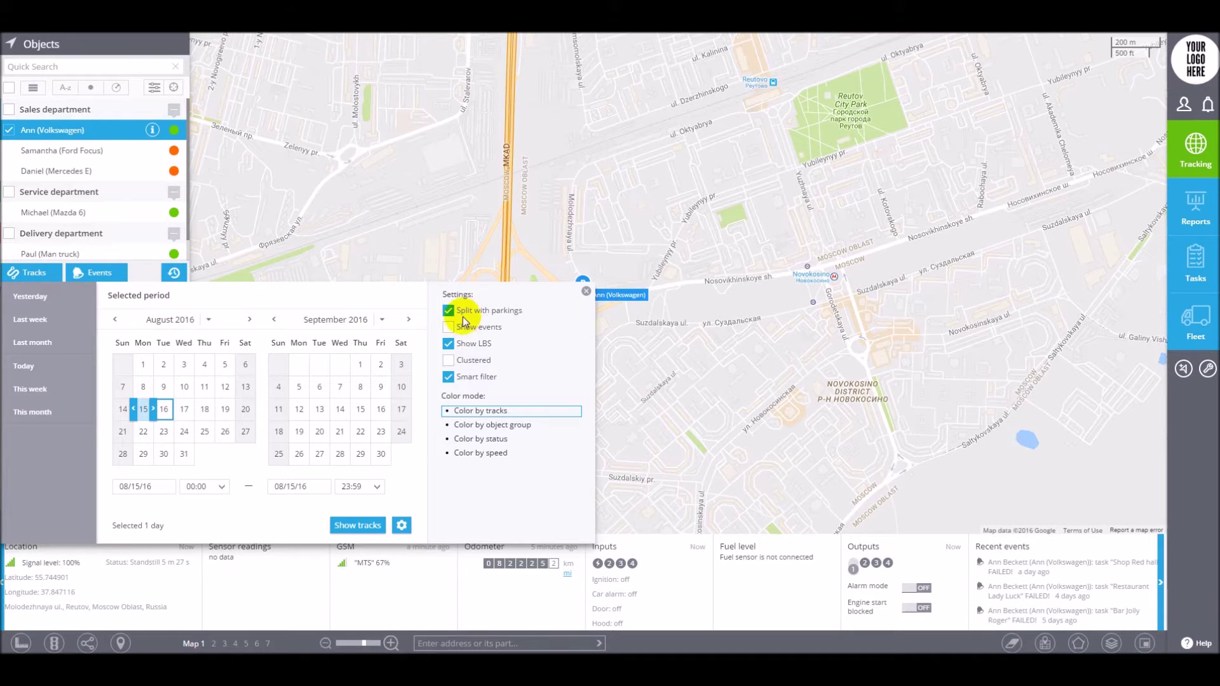
left_click(360, 525)
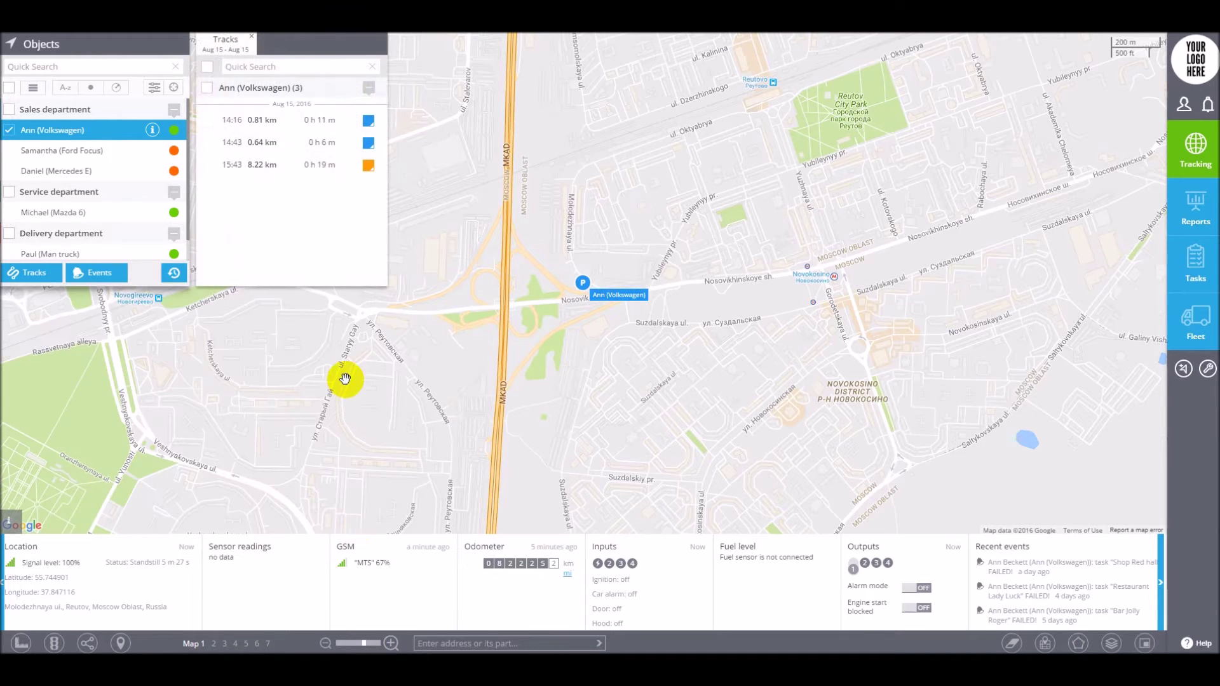
left_click(346, 120)
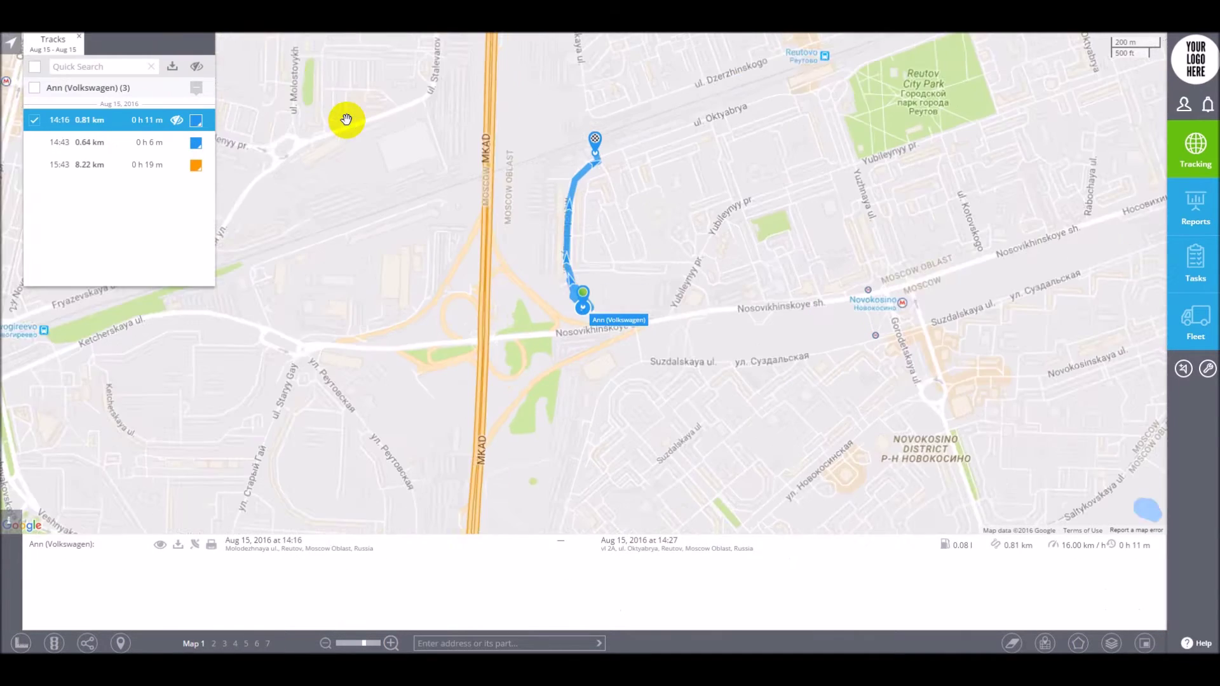
left_click(79, 37)
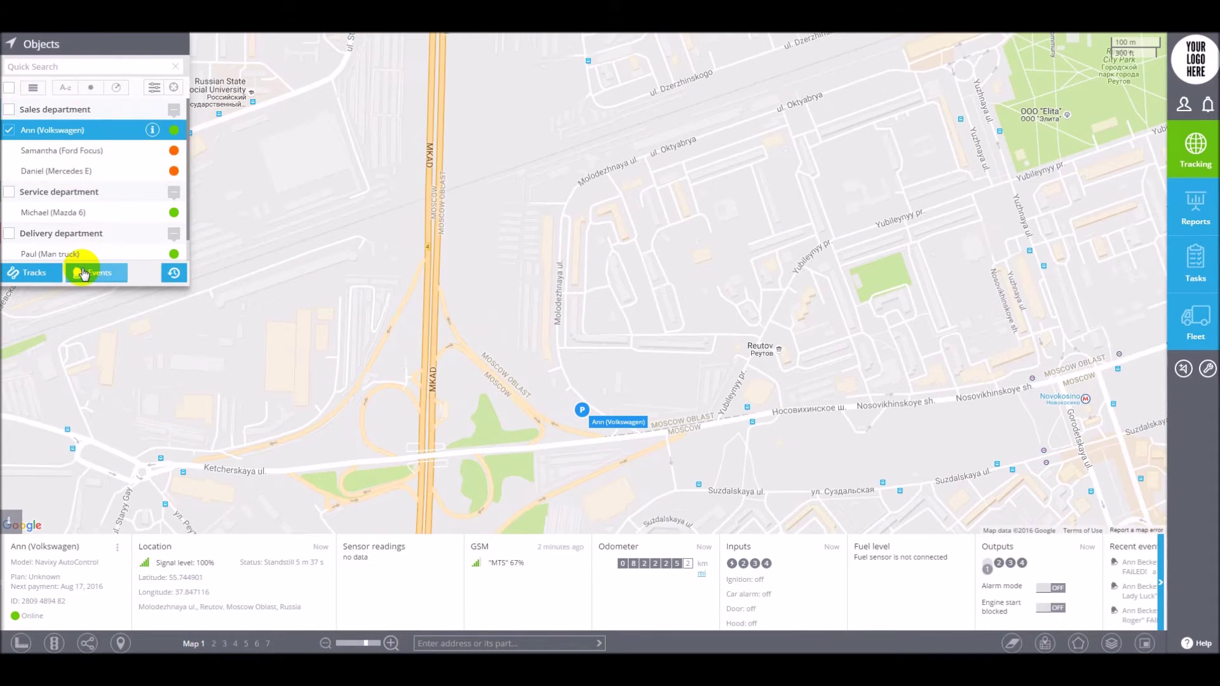
Step: Glance at the events period picker, then turn on time machine playback
left_click(84, 273)
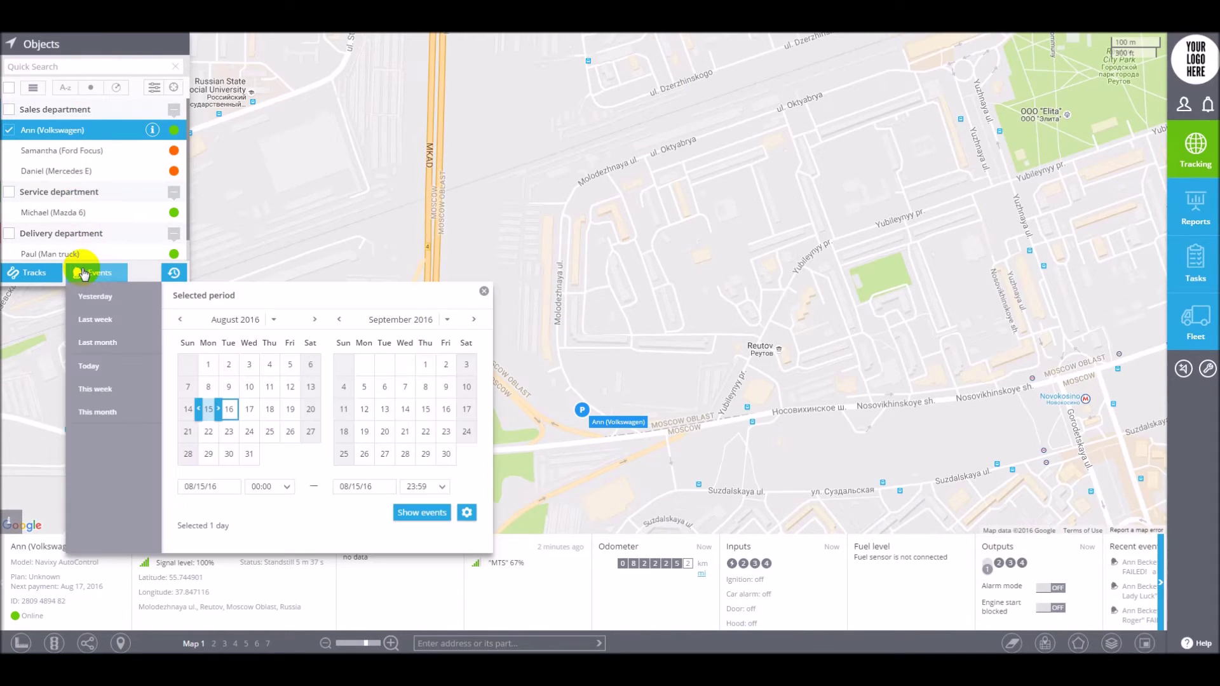
left_click(485, 291)
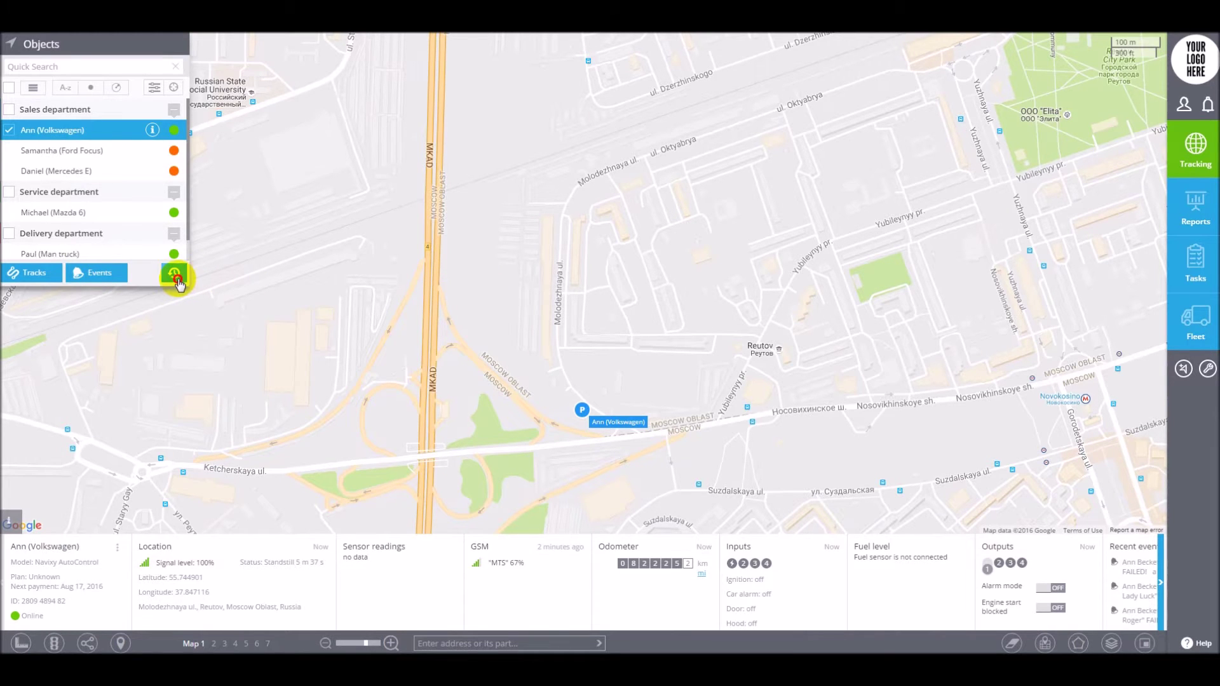
left_click(174, 273)
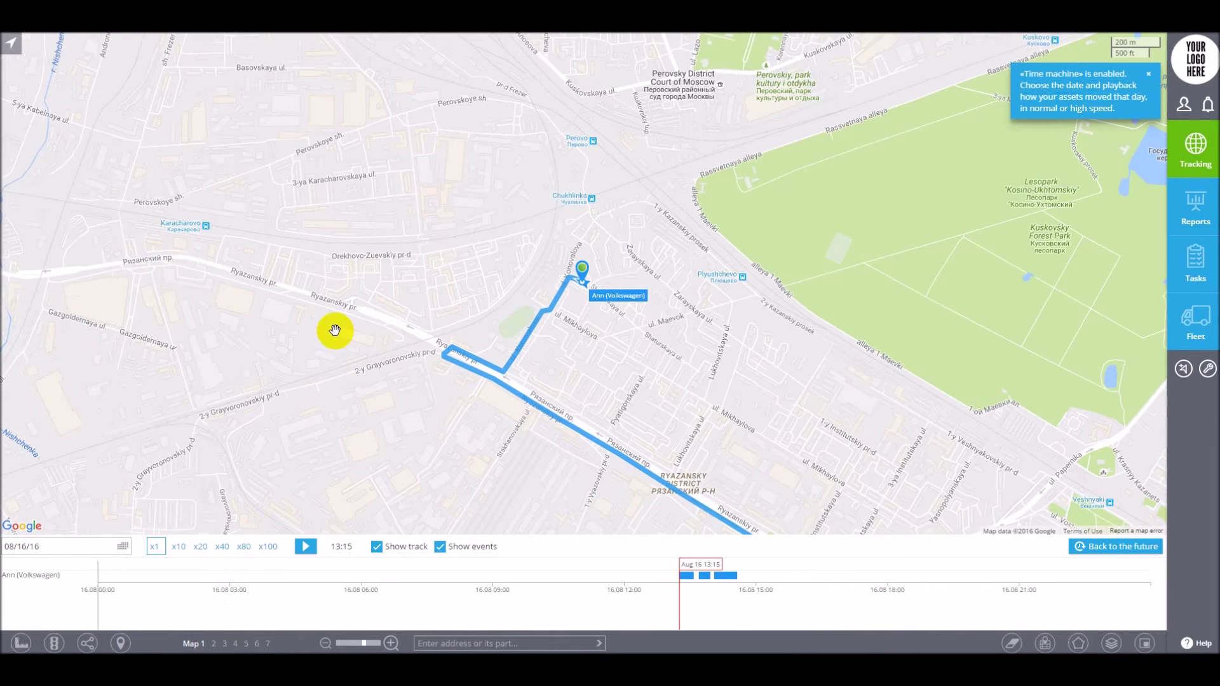
Step: Switch time machine off to resume live tracking and go to Alert rules
scroll(890, 438, "down", 1)
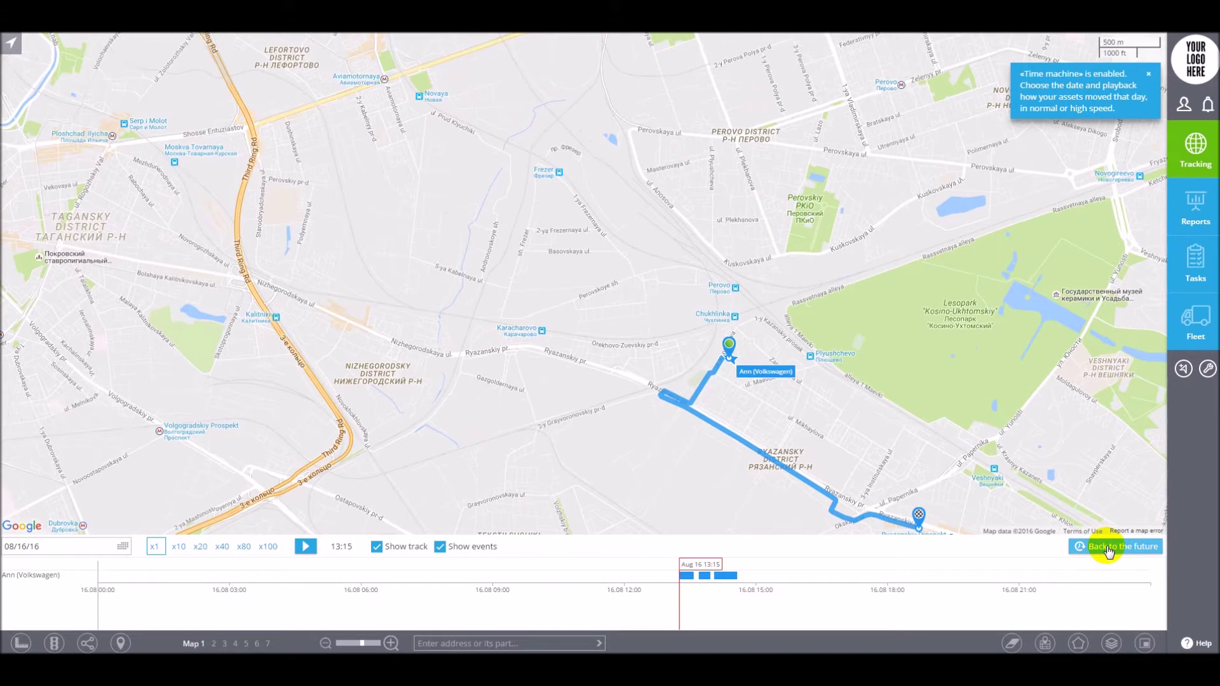
left_click(1108, 548)
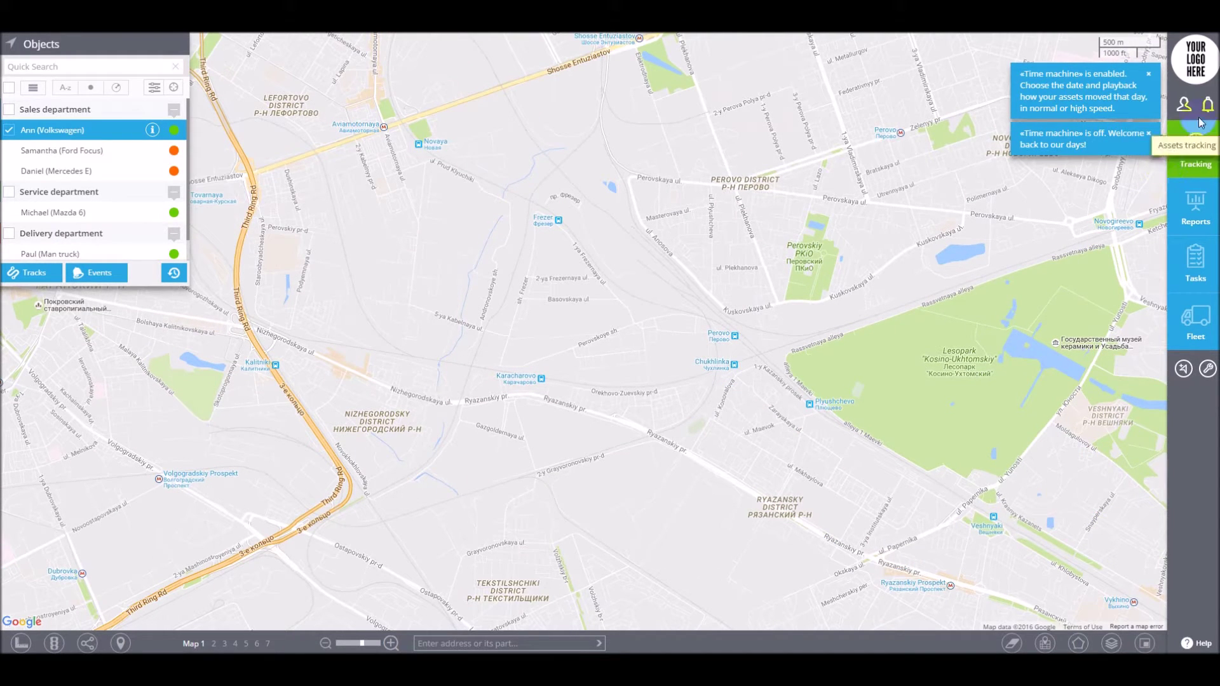
mouse_move(1207, 110)
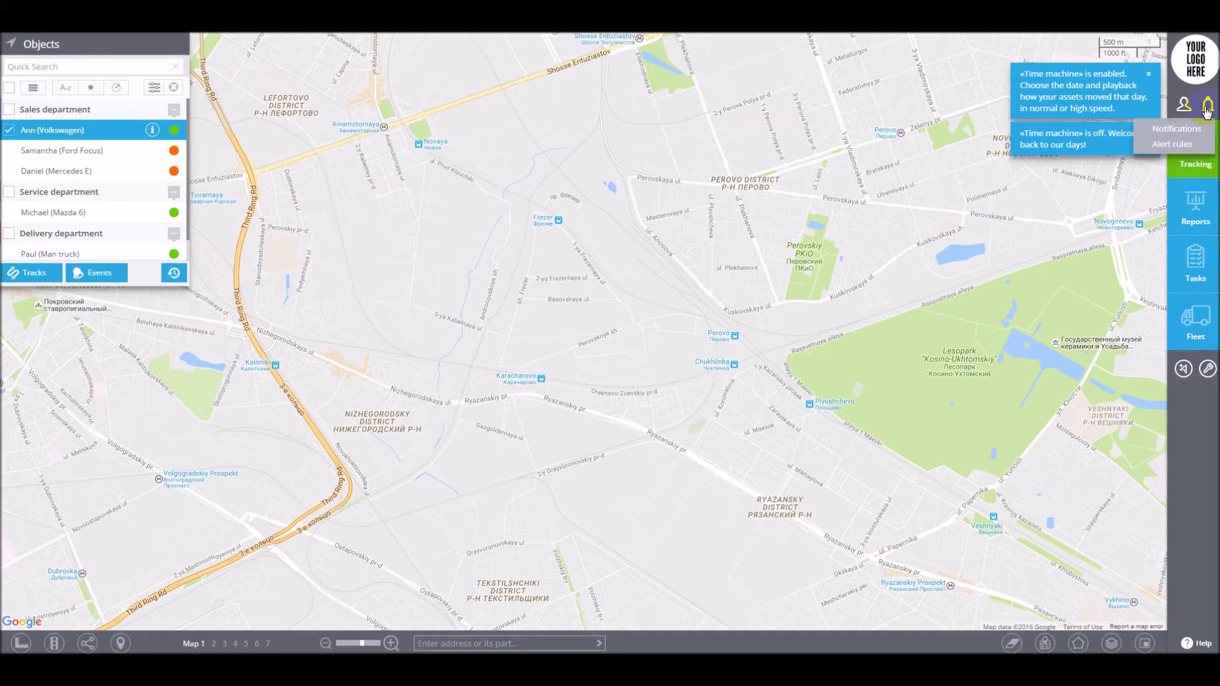
left_click(1186, 144)
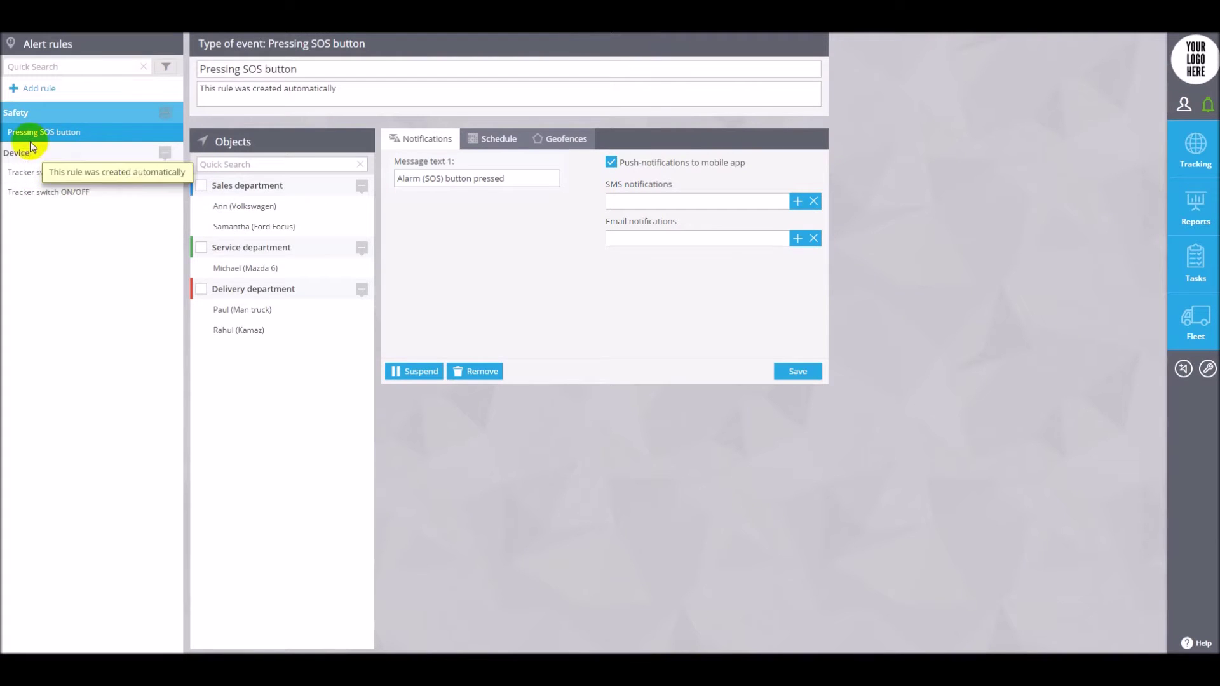
Step: Create a new alert rule for the Ford Focus tracker with the Pressing SOS button event
left_click(35, 89)
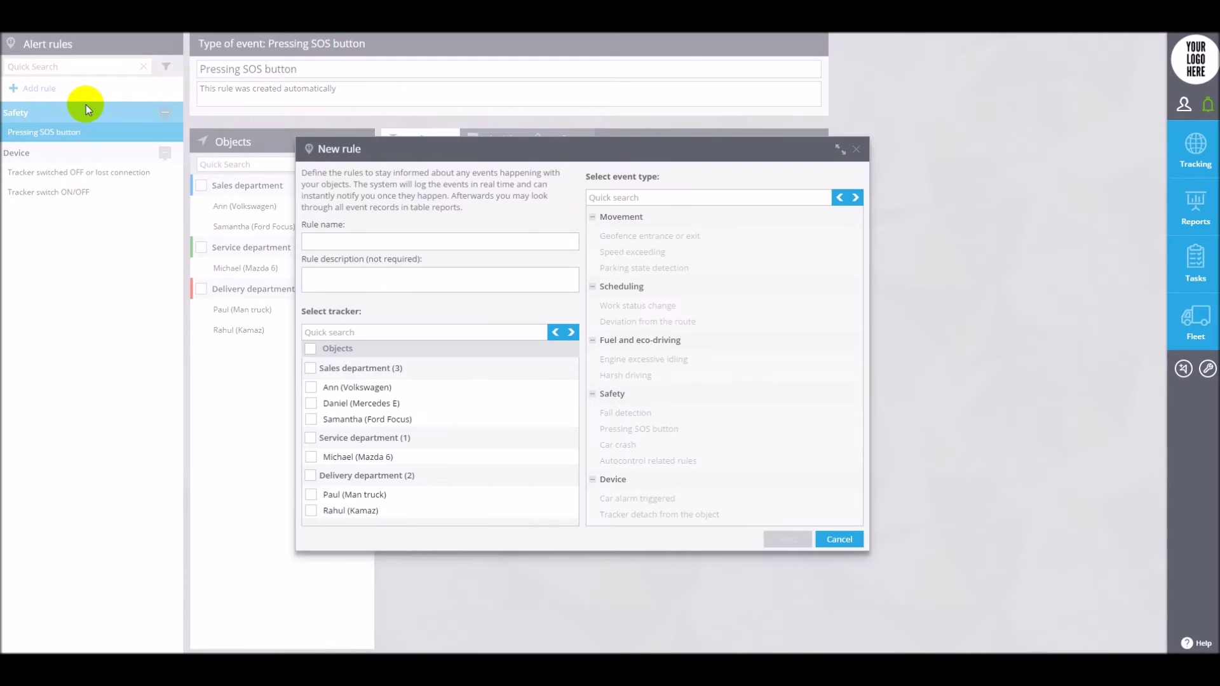
left_click(327, 242)
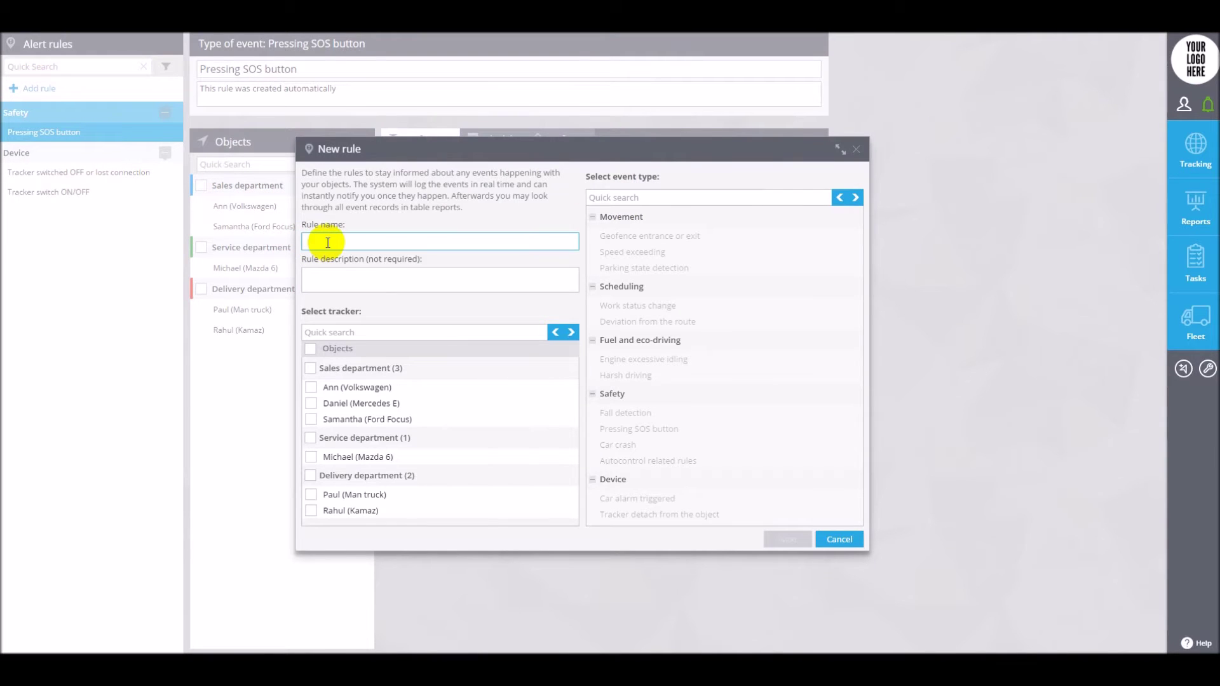
left_click(330, 279)
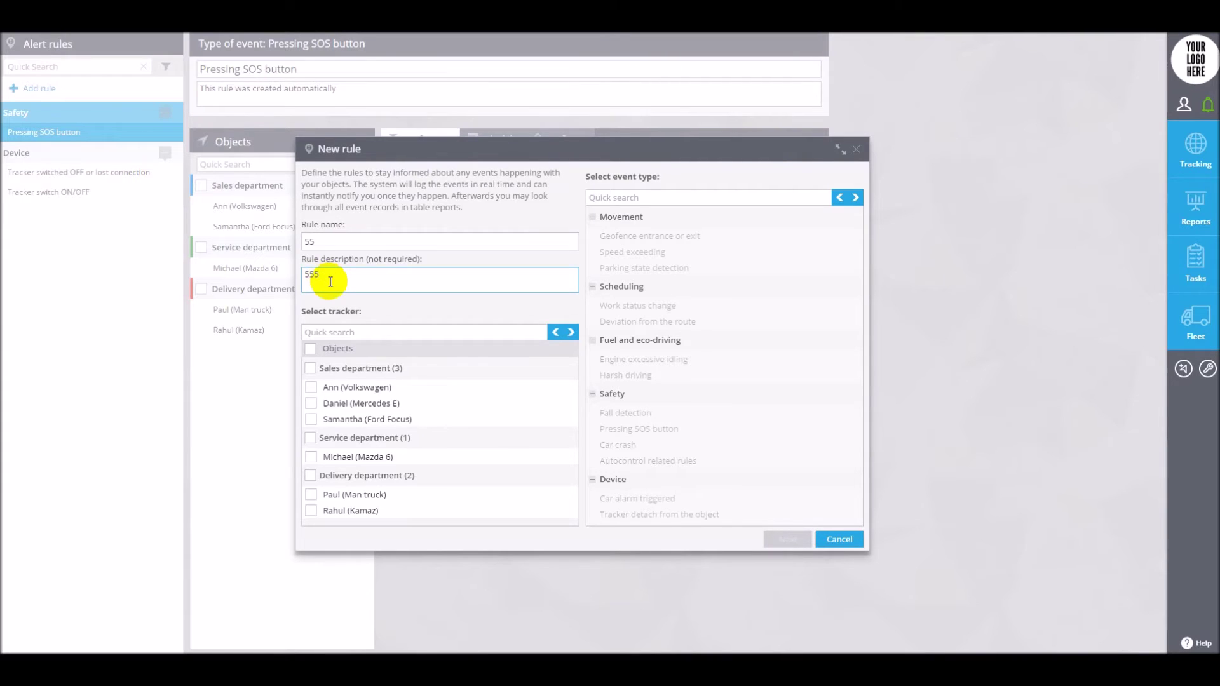
left_click(315, 406)
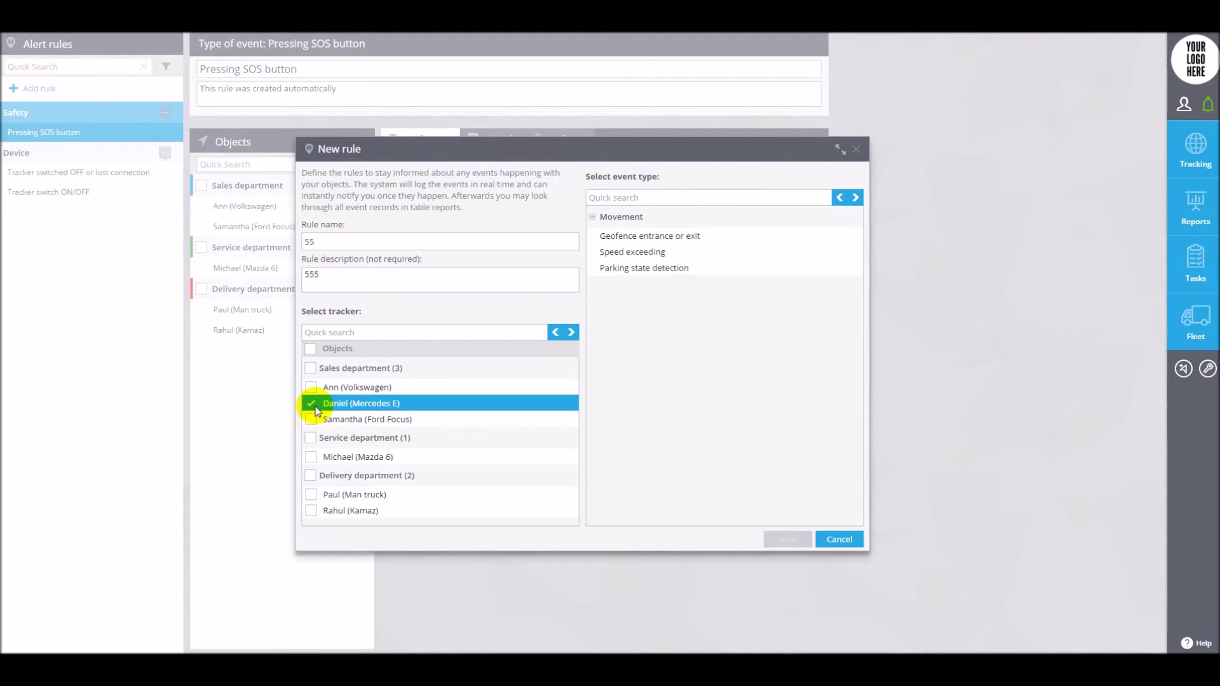
left_click(311, 419)
left_click(311, 403)
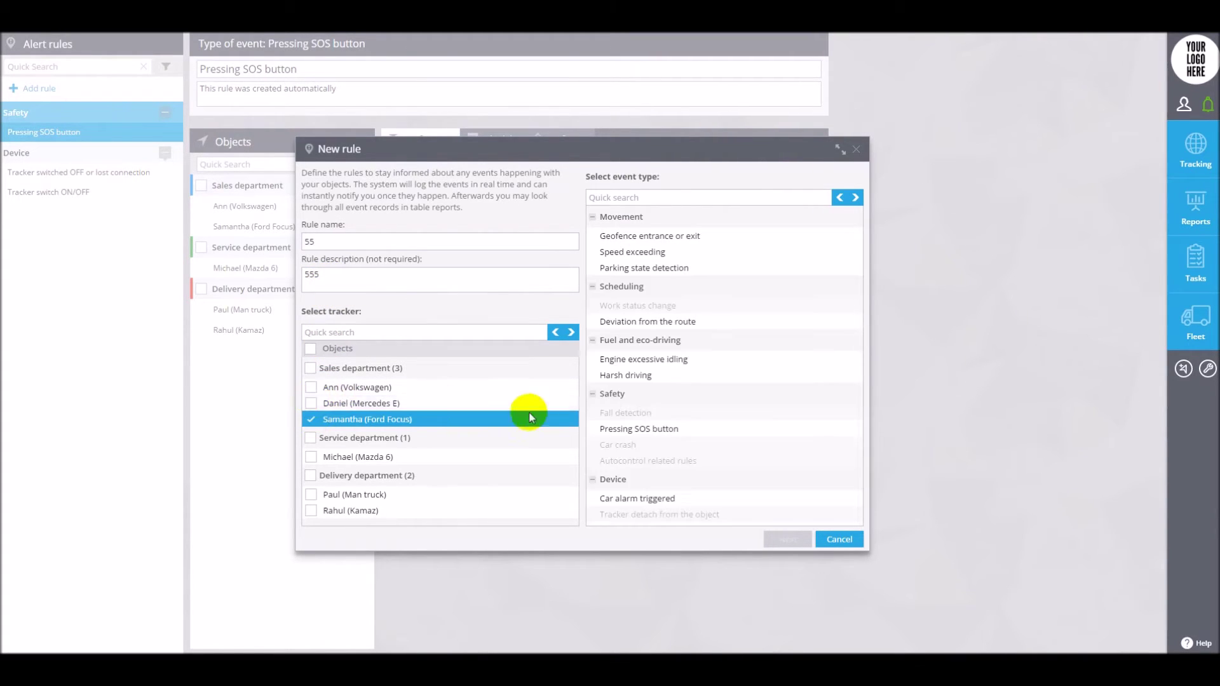
left_click(633, 430)
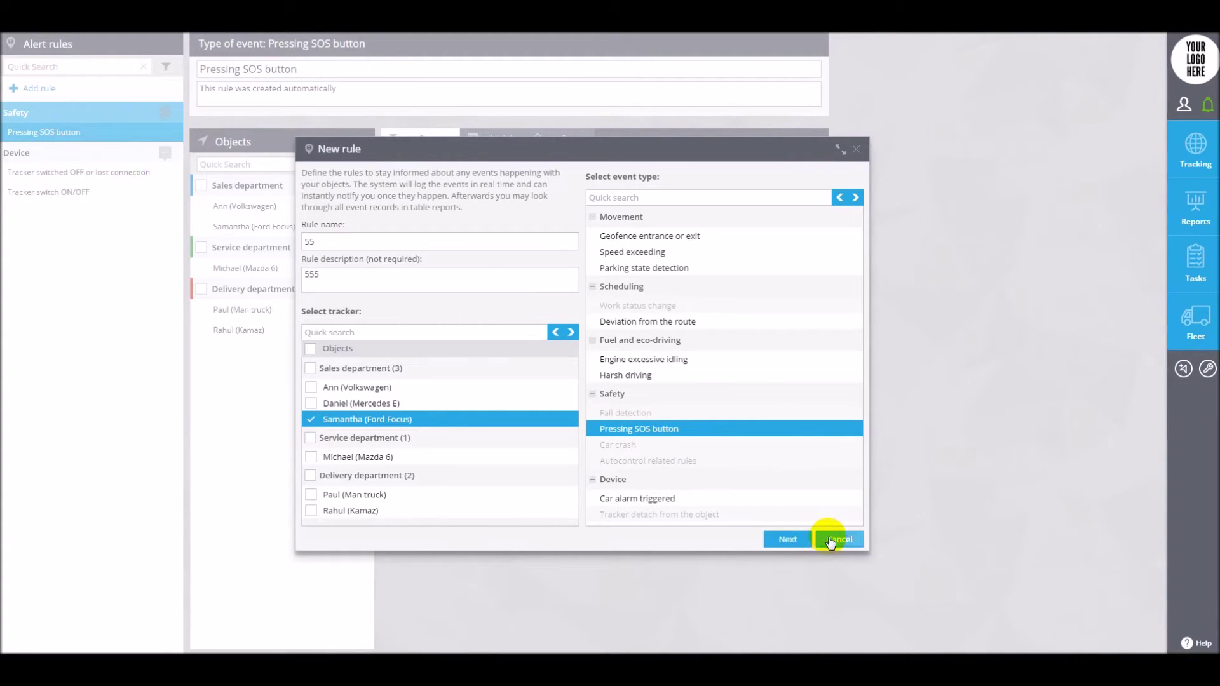
left_click(790, 539)
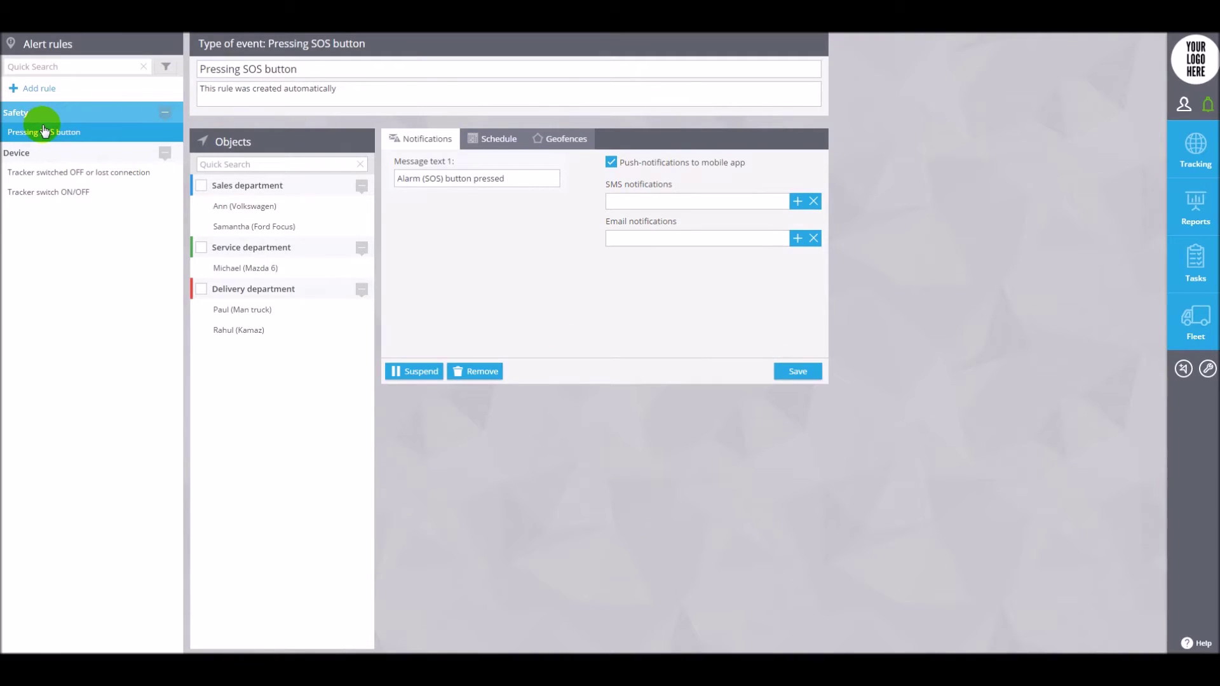
Step: Browse the rule's weekly schedule and geofence binding settings
left_click_drag(547, 180, 384, 172)
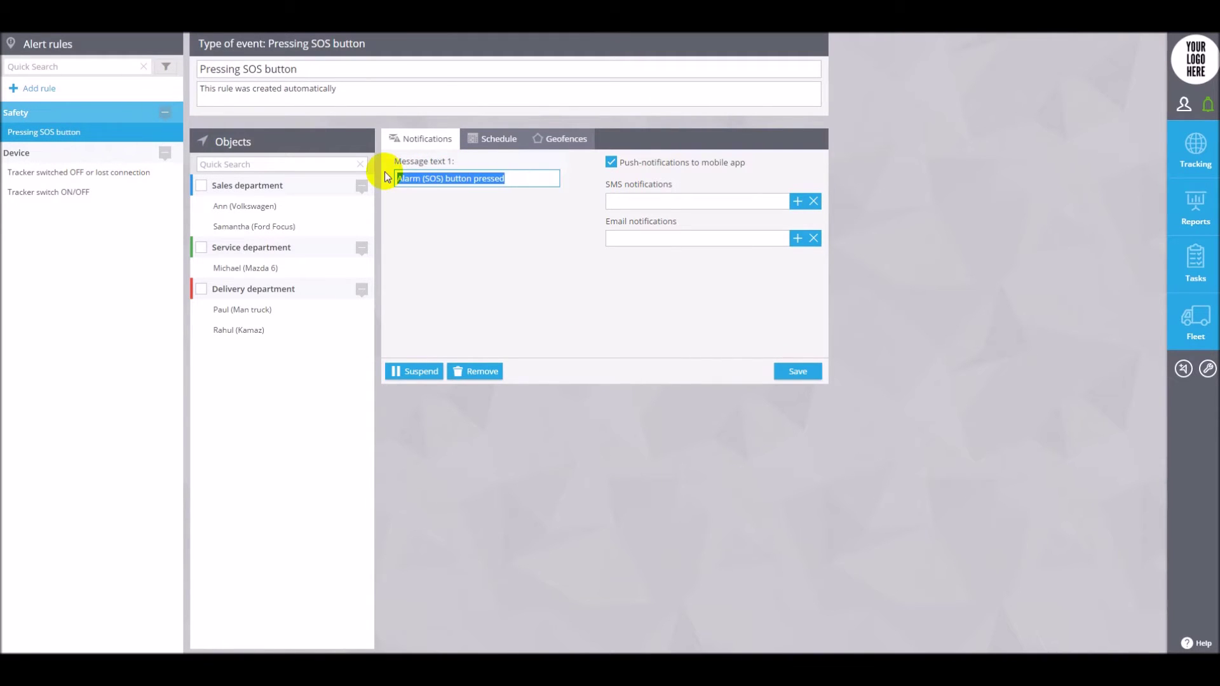
left_click(501, 145)
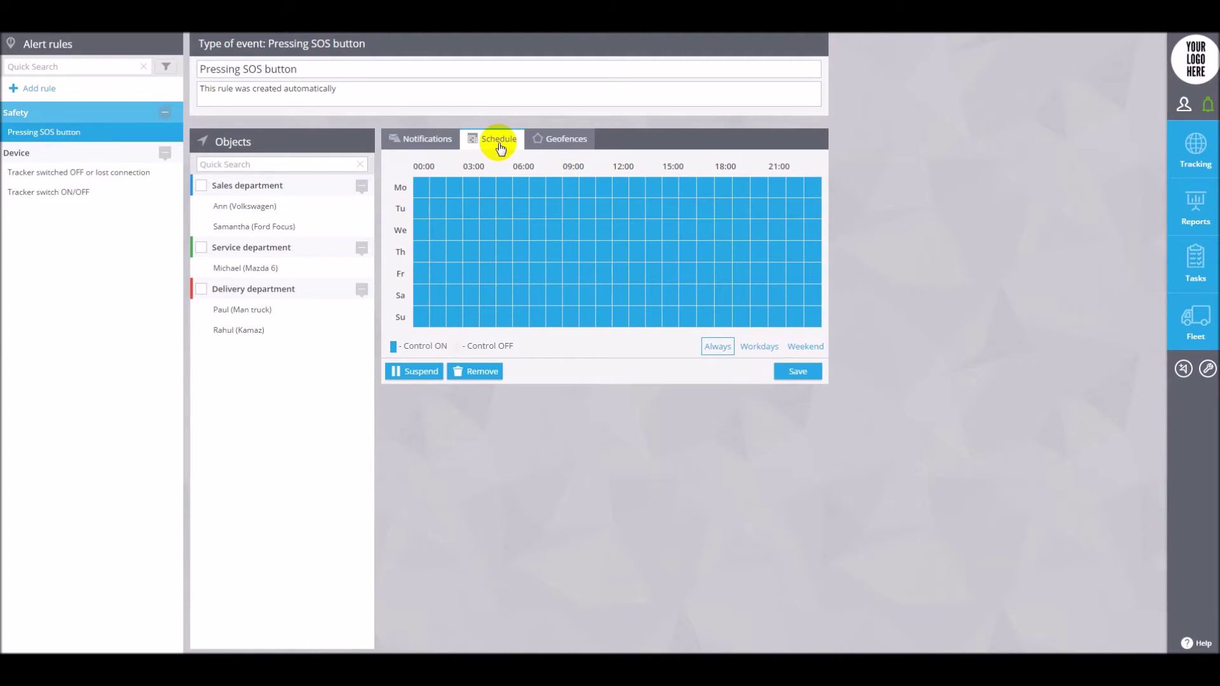
left_click(554, 145)
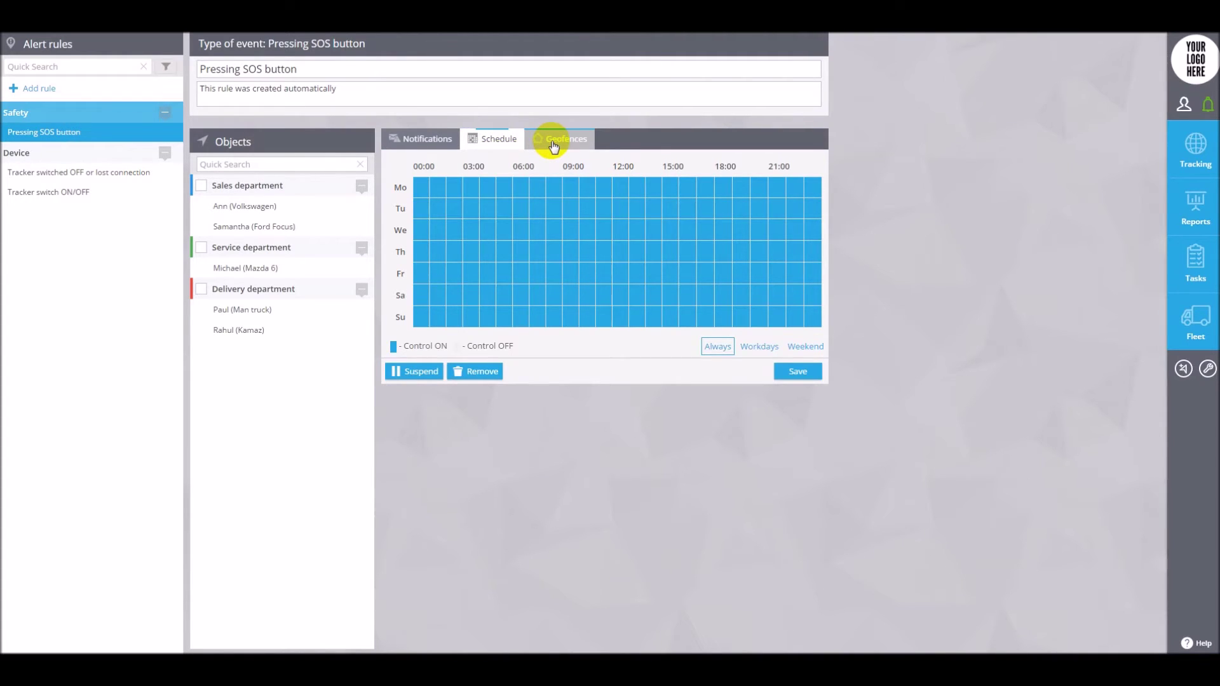
left_click(410, 165)
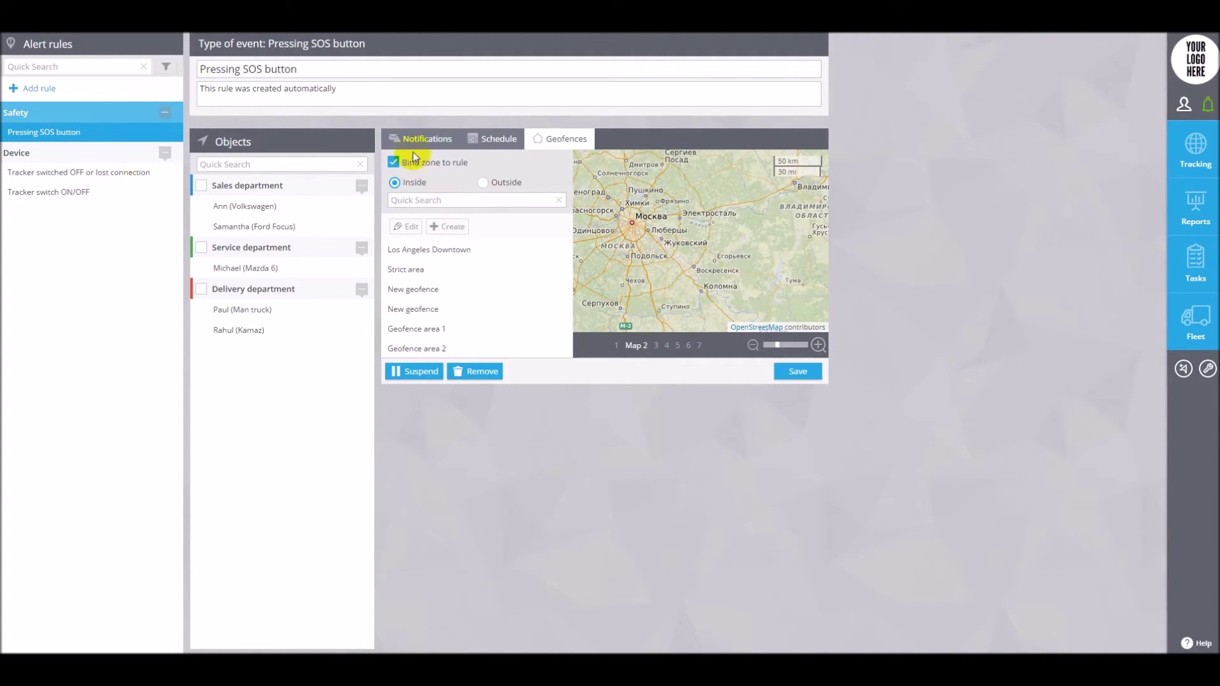
left_click(421, 139)
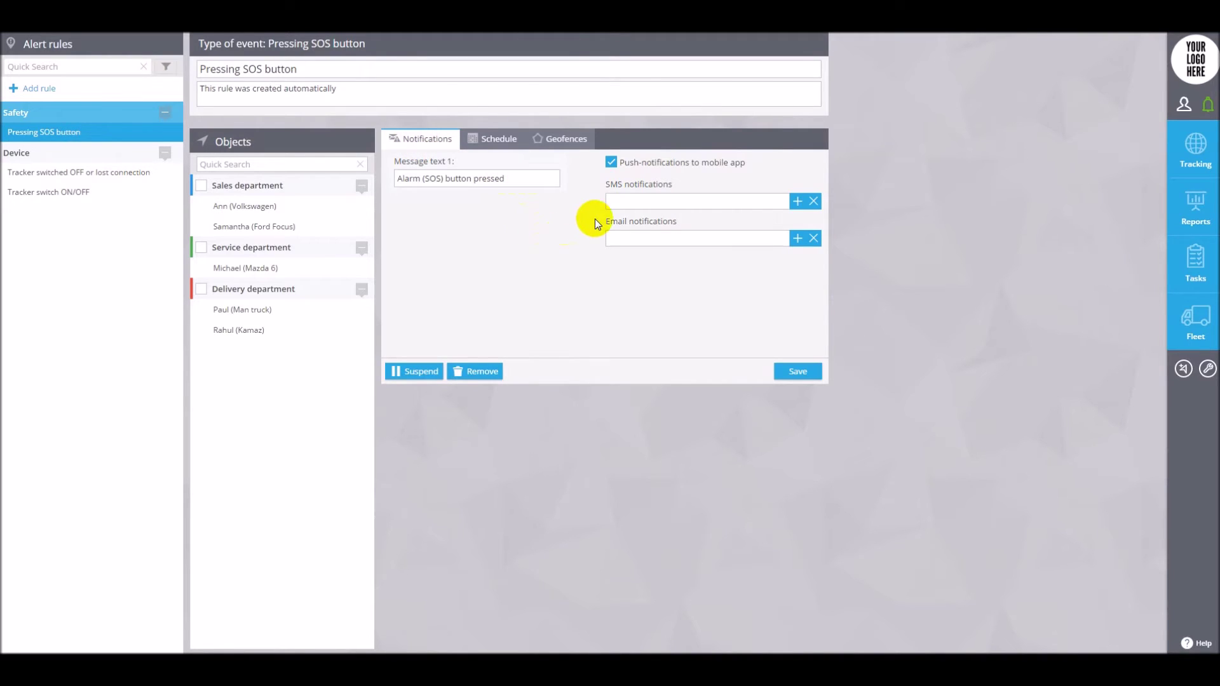
Step: Add three SMS number and three e-mail notification fields, then return to the map
left_click(620, 204)
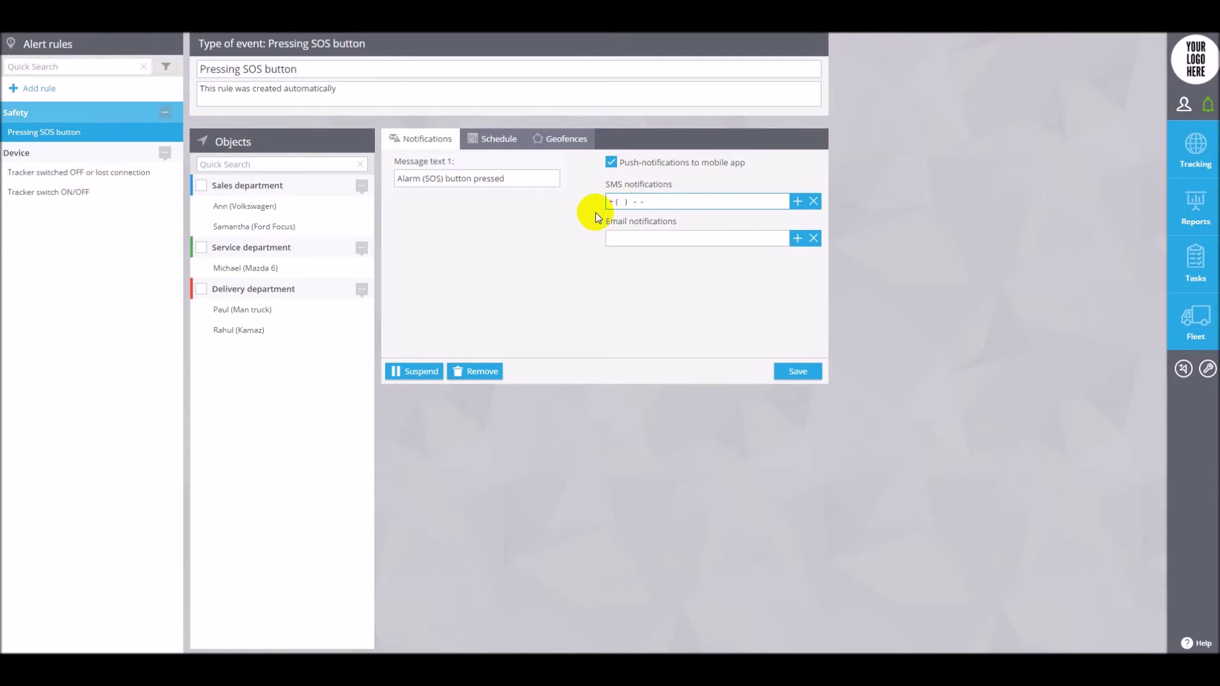
left_click(620, 237)
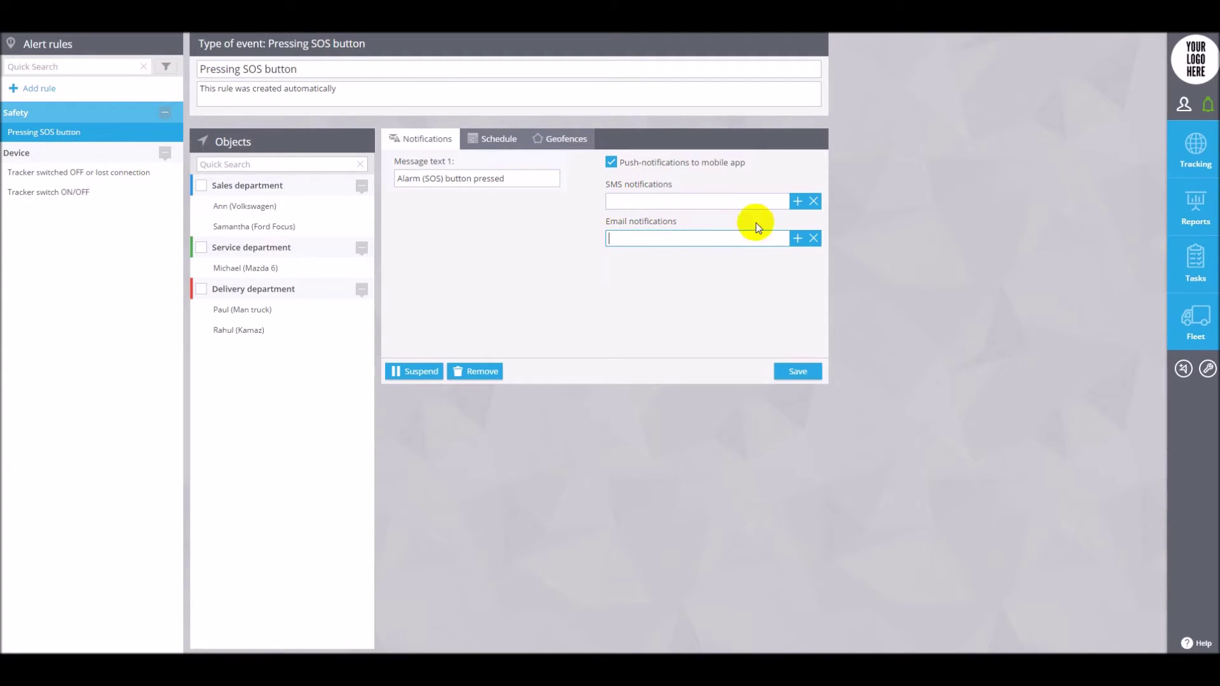
left_click(799, 202)
left_click(798, 203)
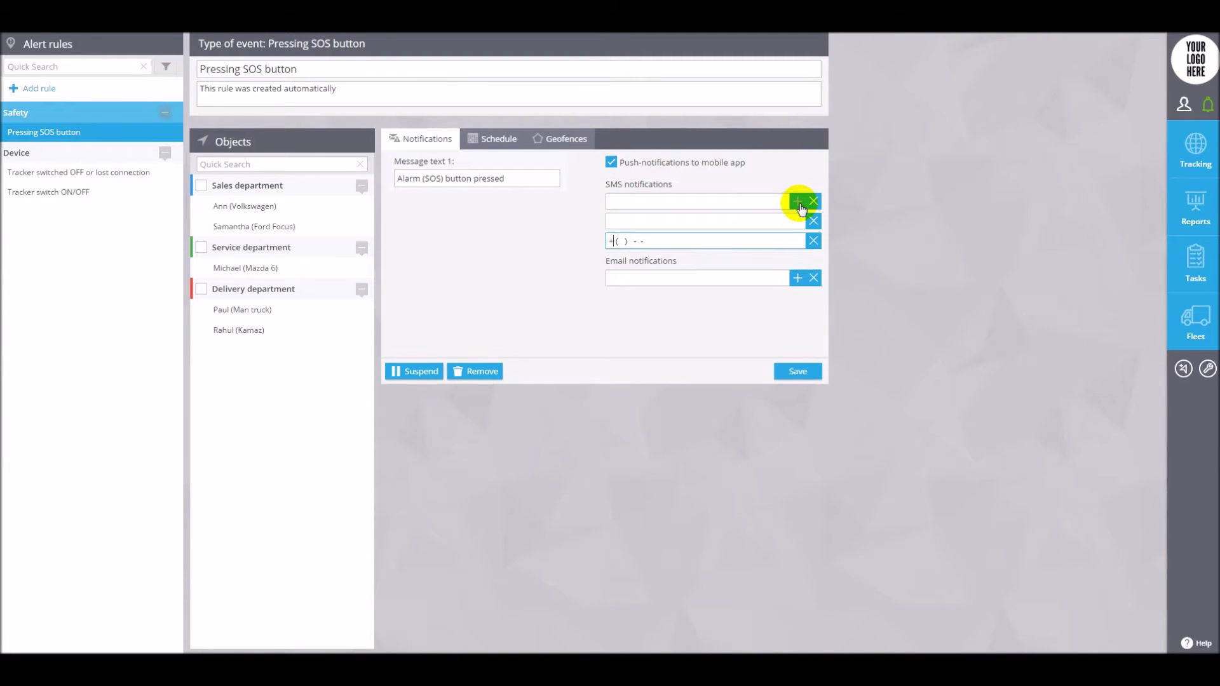
left_click(798, 279)
left_click(798, 280)
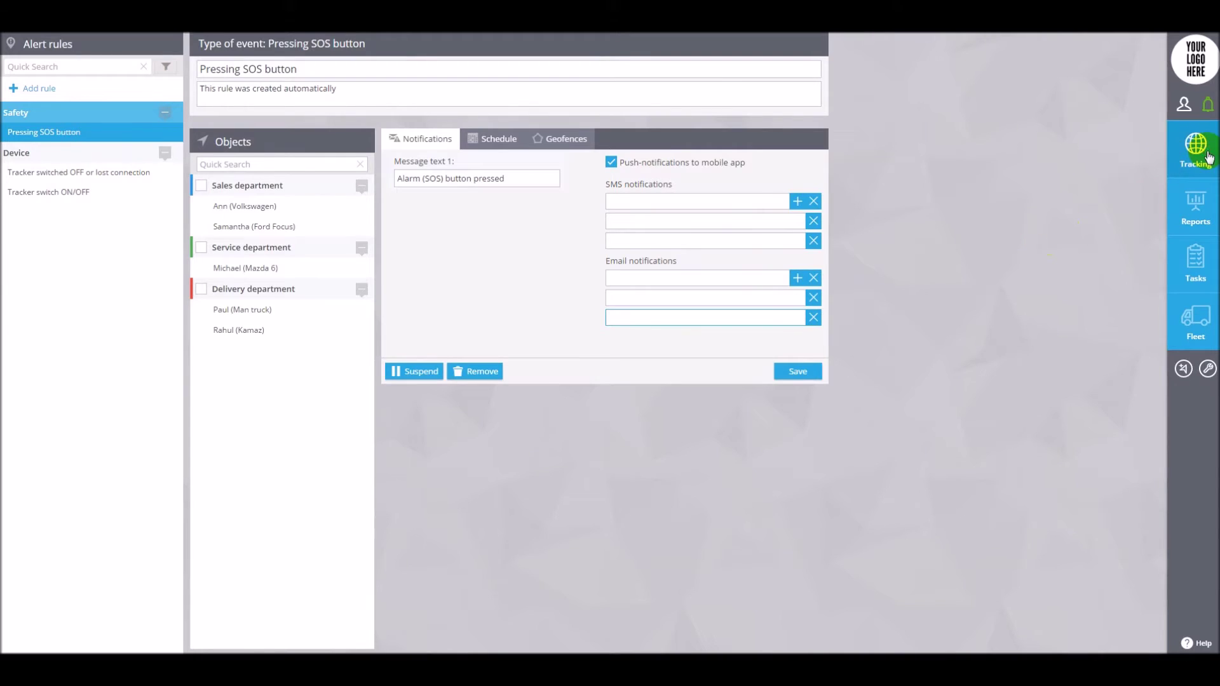
left_click(1205, 154)
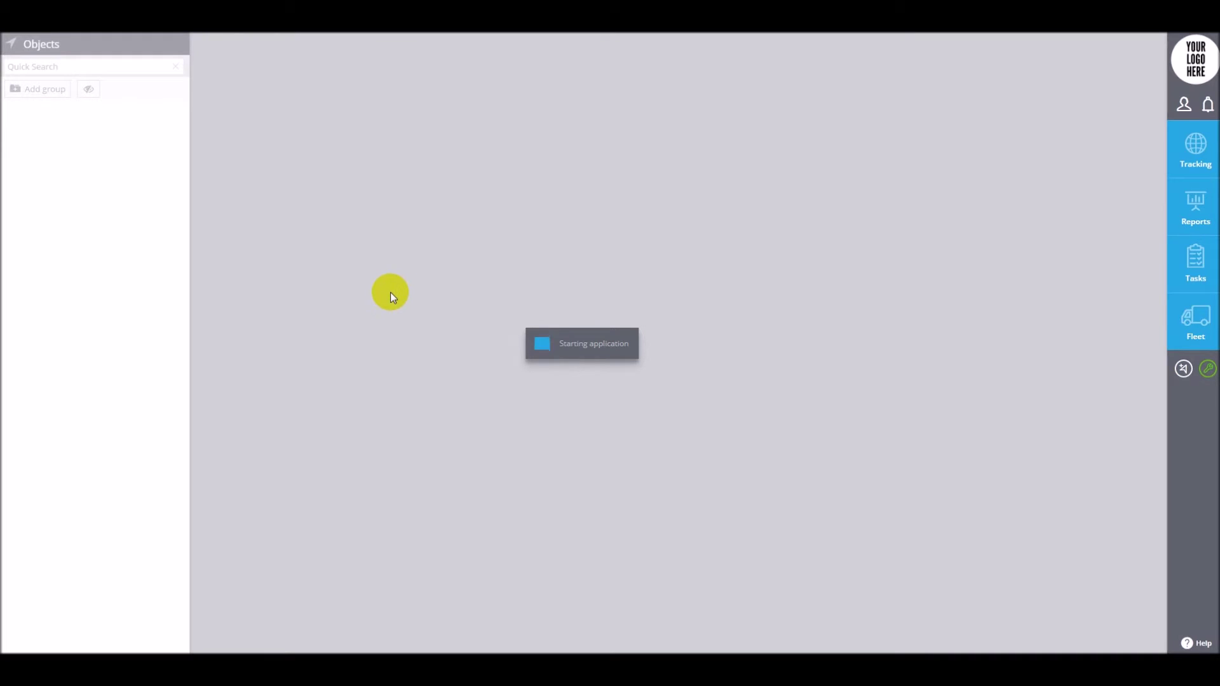
Step: Expand the Mercedes E's label, group, odometer and phone number settings
left_click(290, 290)
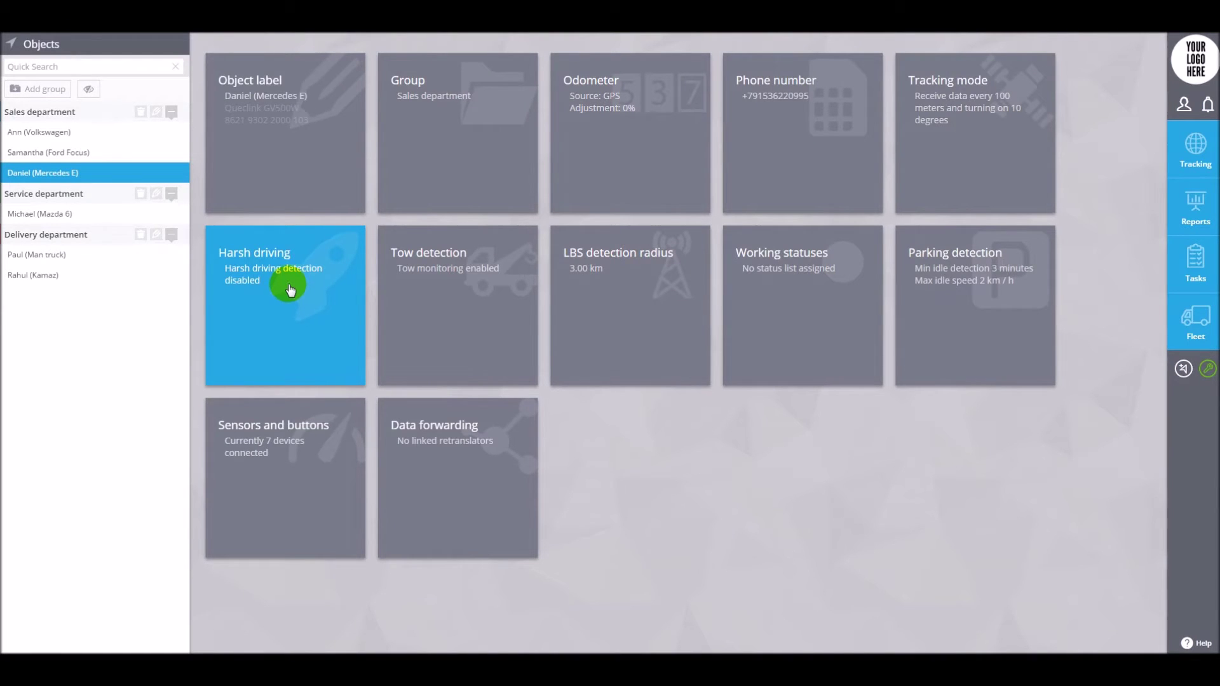
left_click(318, 157)
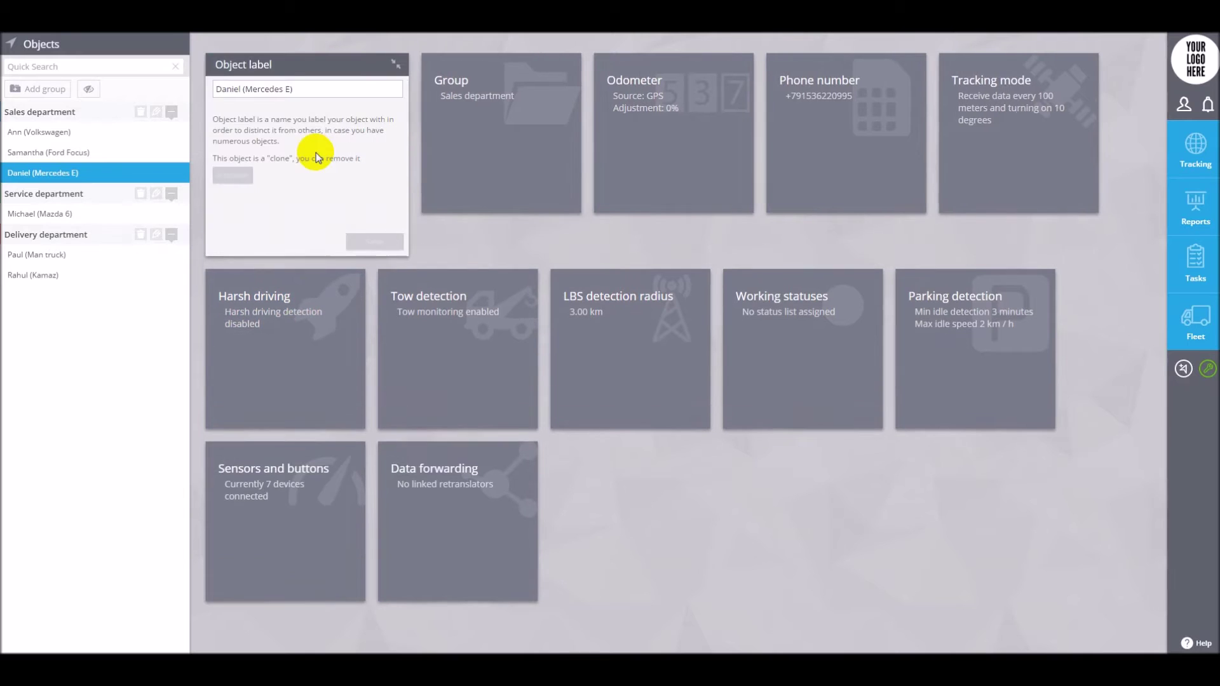
left_click(490, 159)
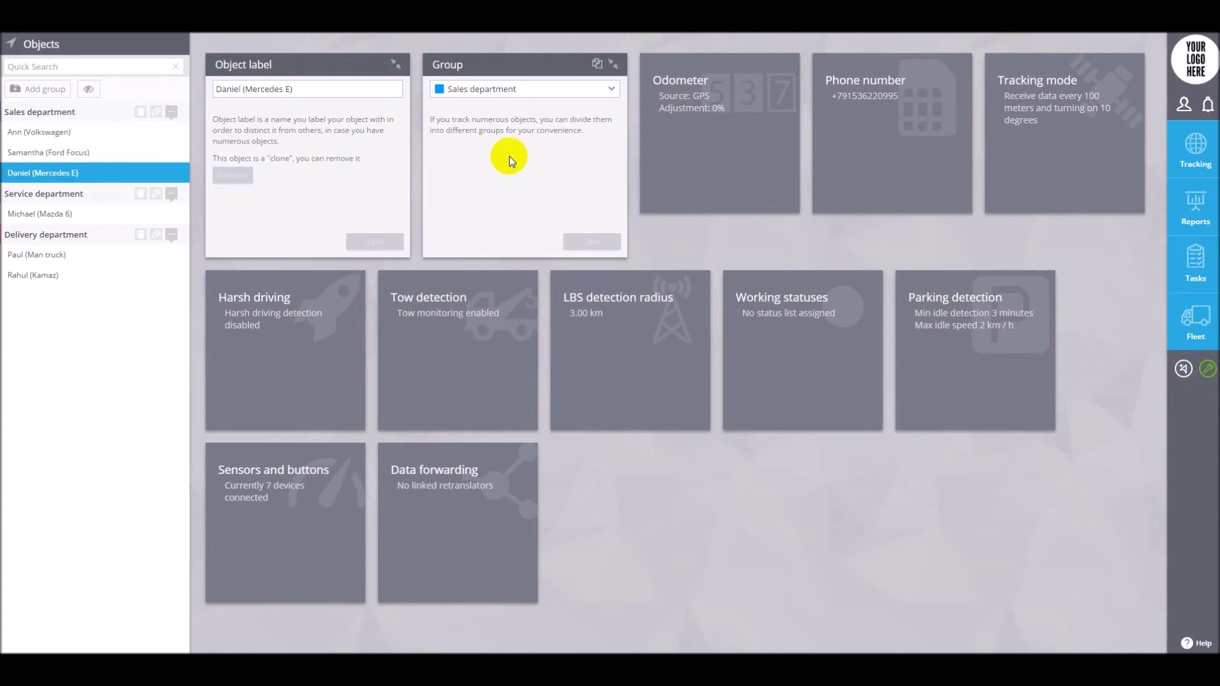
left_click(737, 160)
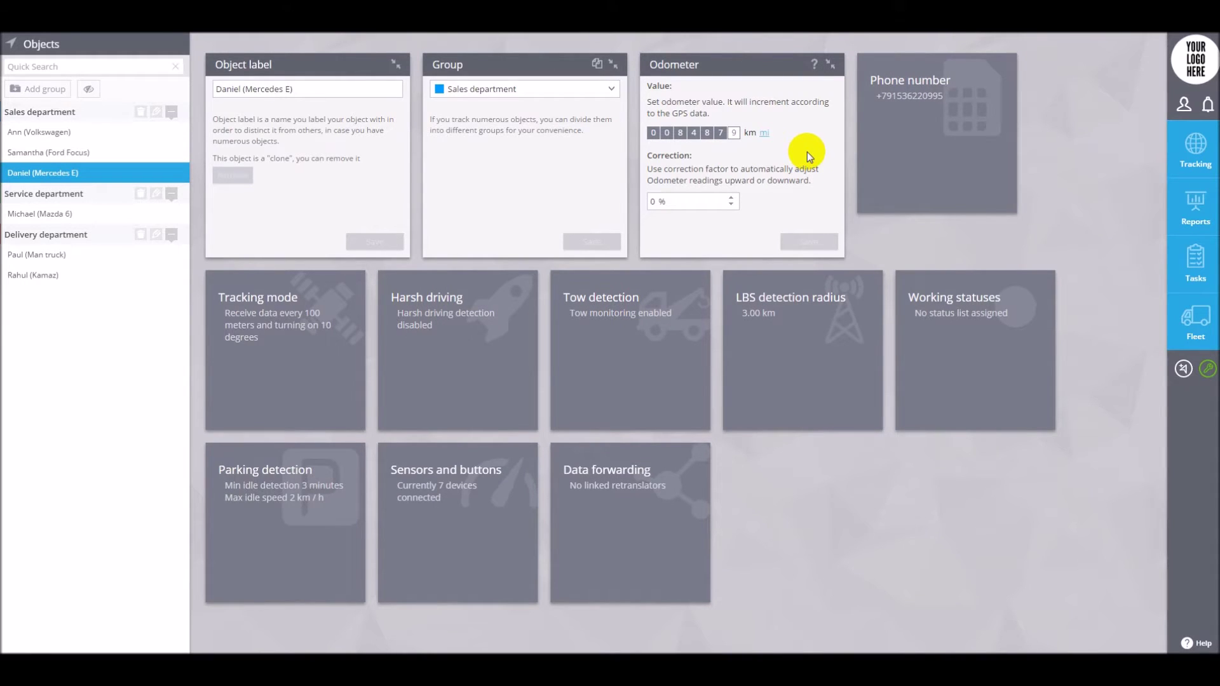
left_click(890, 150)
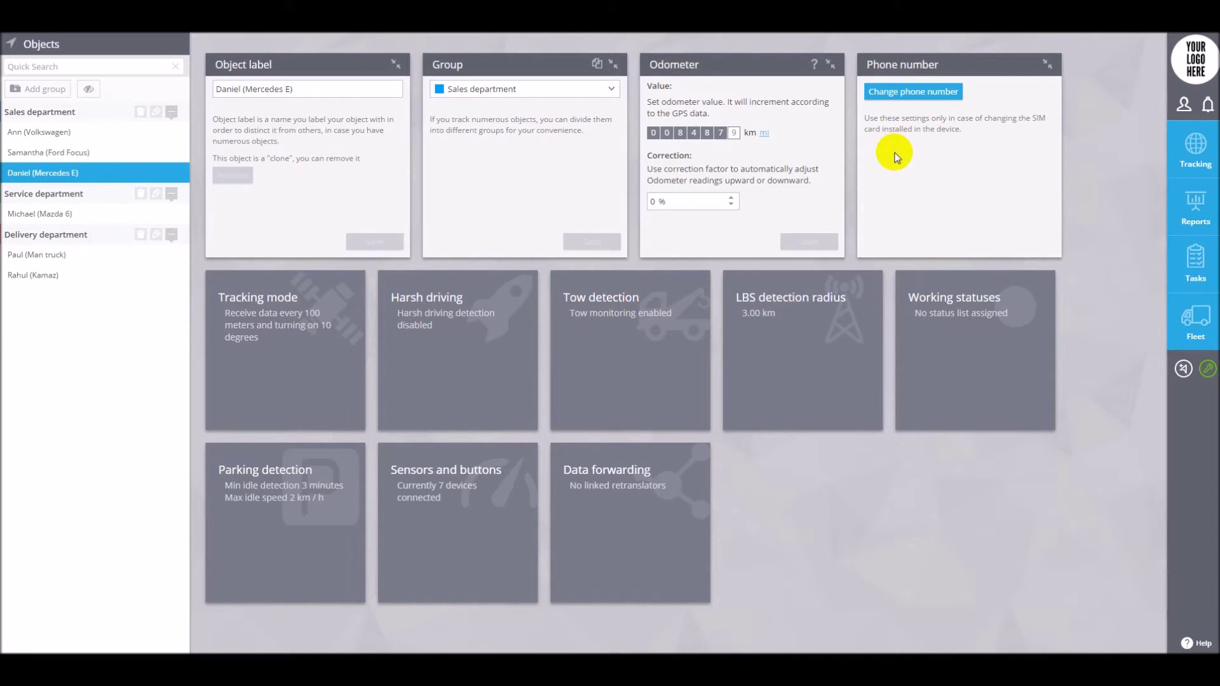
Step: Expand tracking mode, enable harsh driving detection, and view tow and LBS settings
left_click(343, 300)
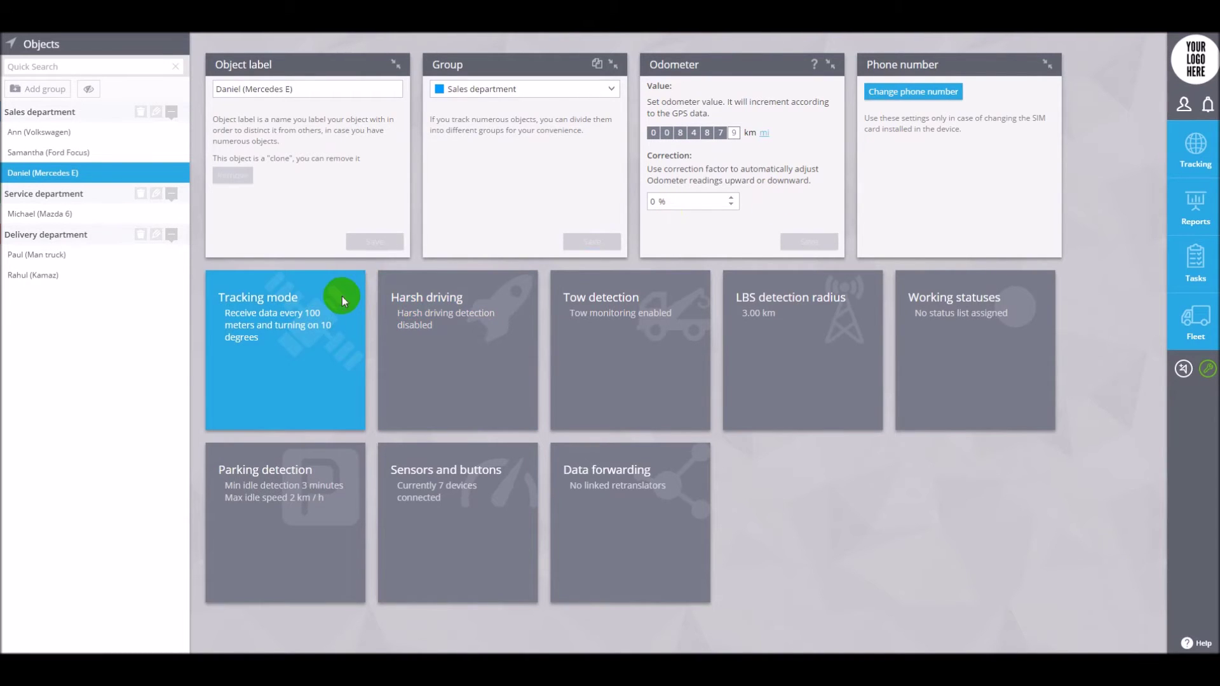
left_click(478, 331)
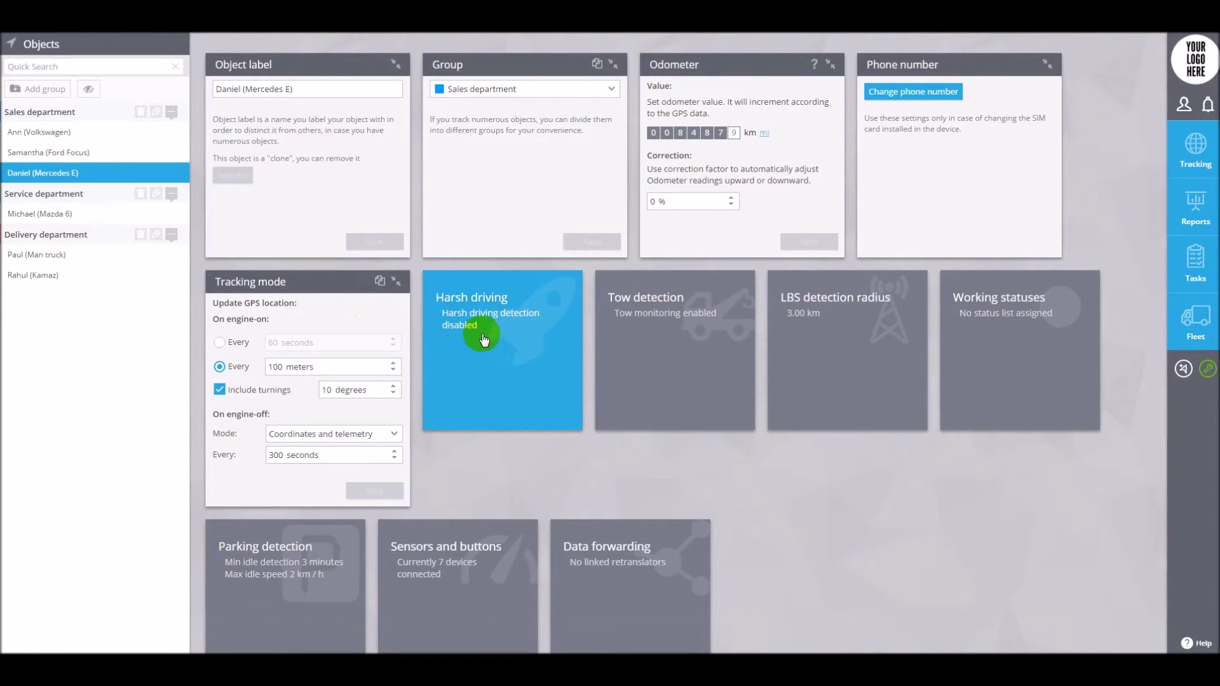
left_click(435, 305)
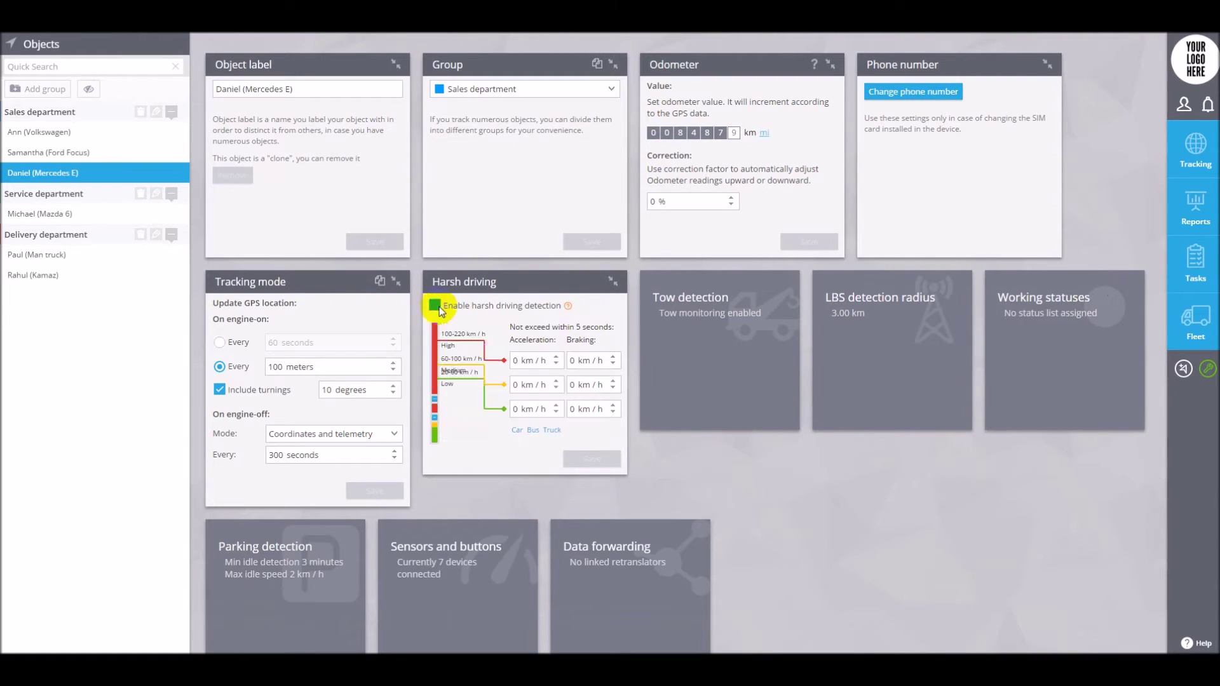
left_click(683, 350)
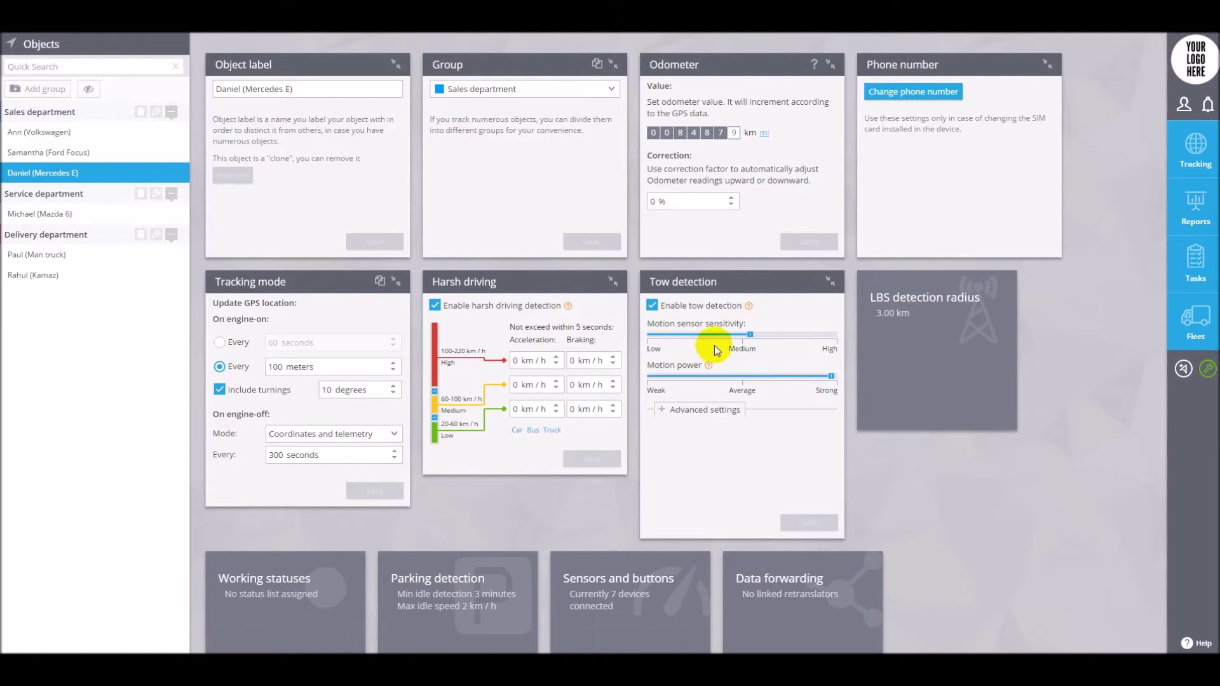
left_click(952, 344)
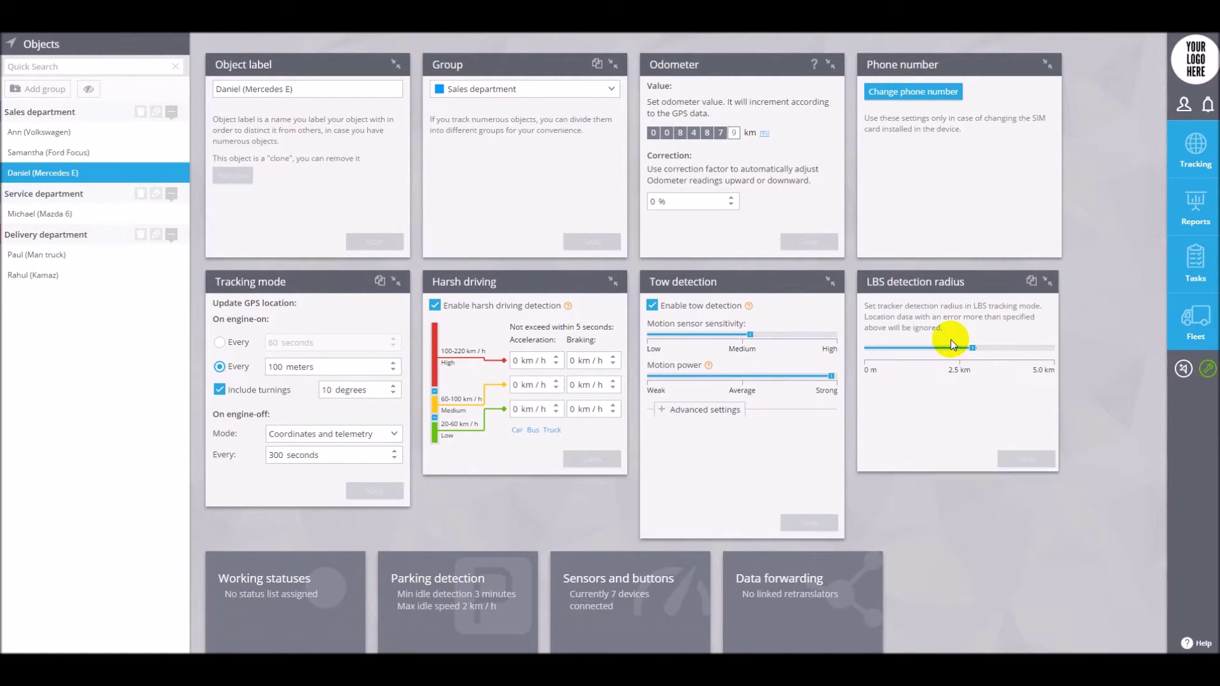
Step: Expand working statuses, parking detection and sensors, showing the addable sensor types
scroll(1103, 324, "down", 1)
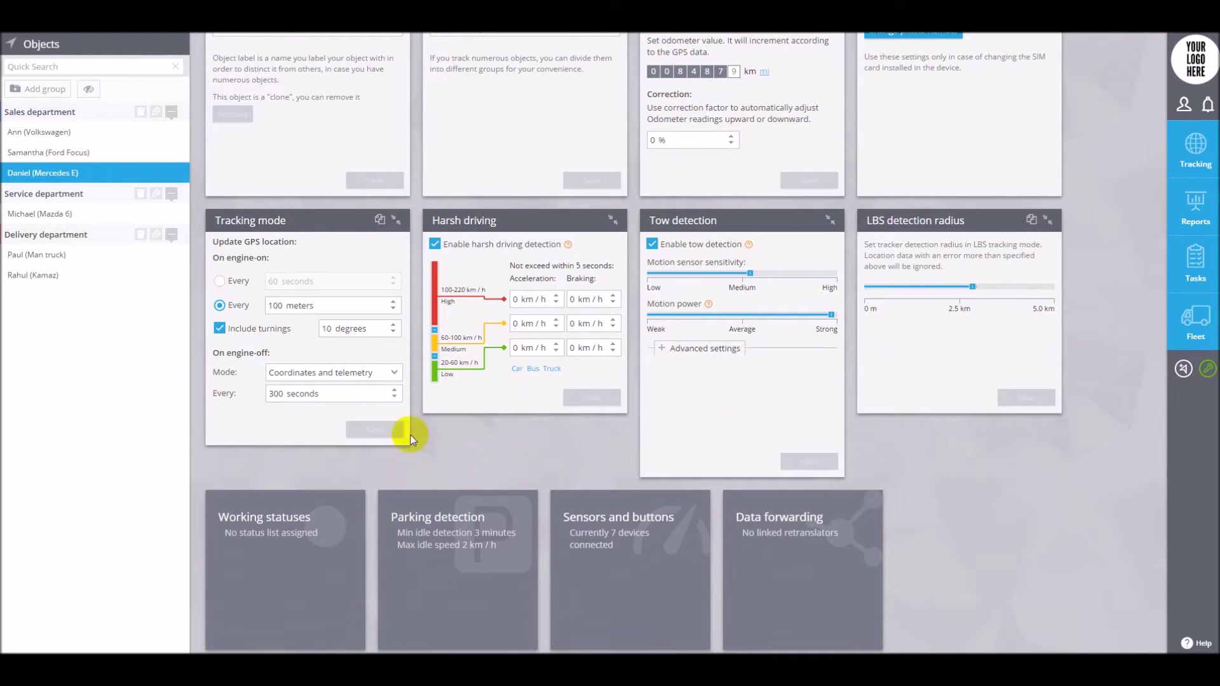
left_click(272, 566)
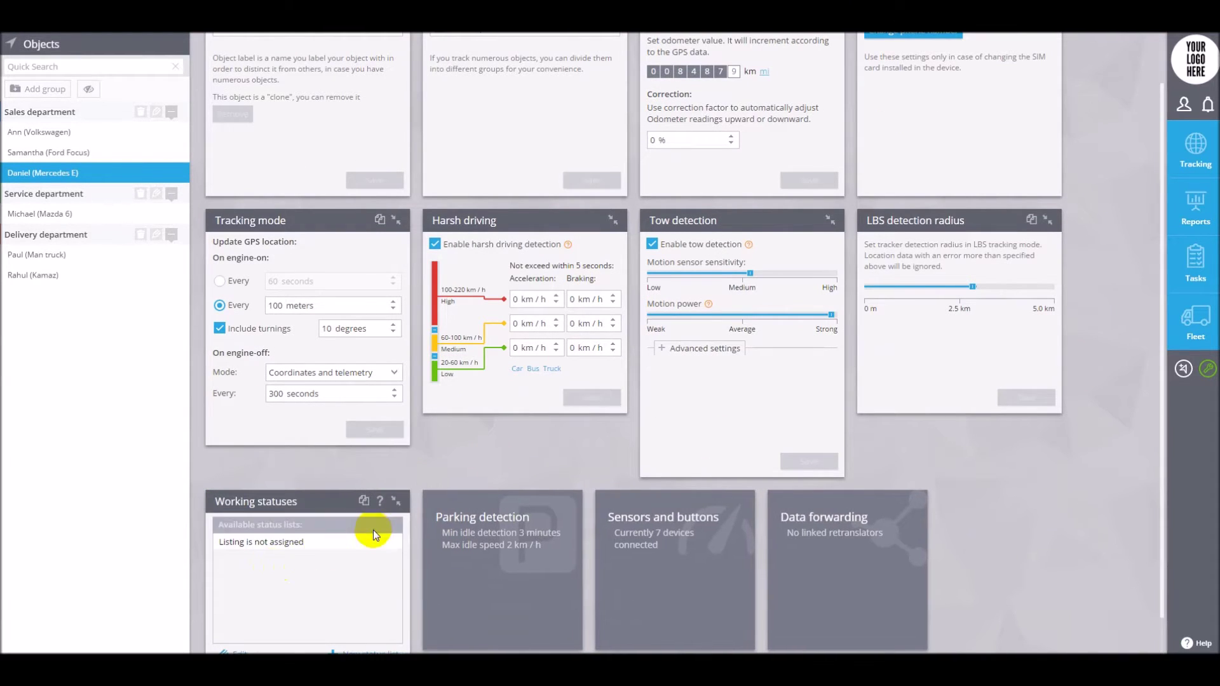
left_click(475, 515)
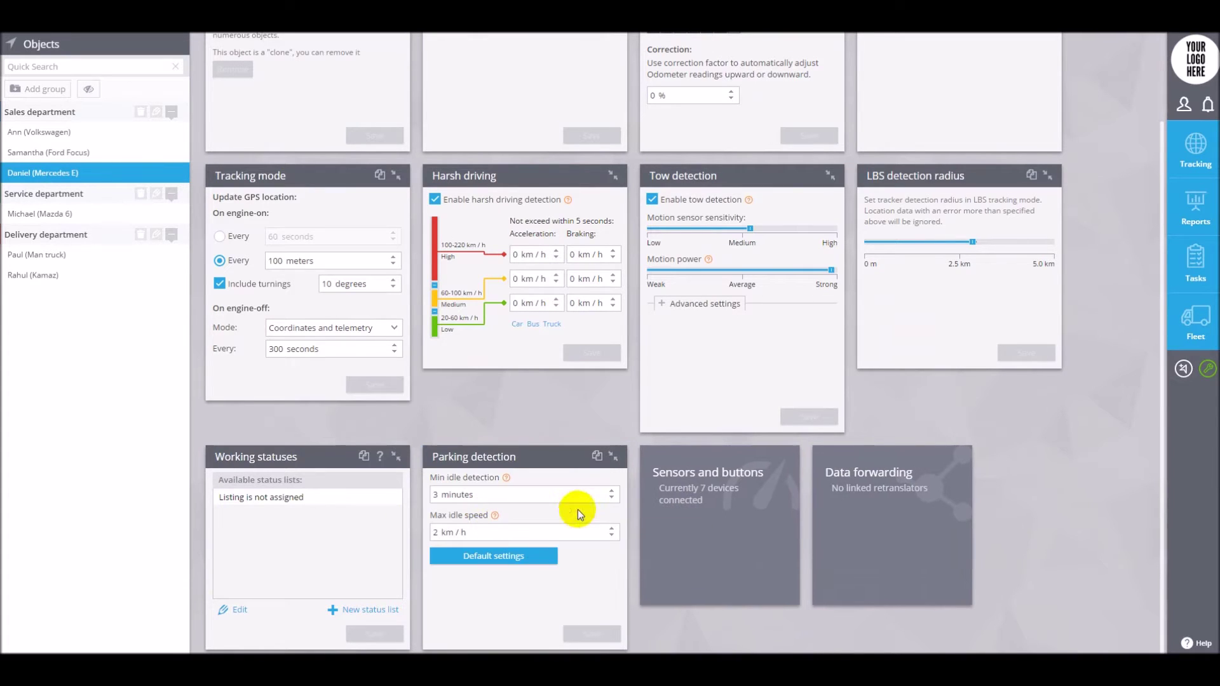
left_click(704, 516)
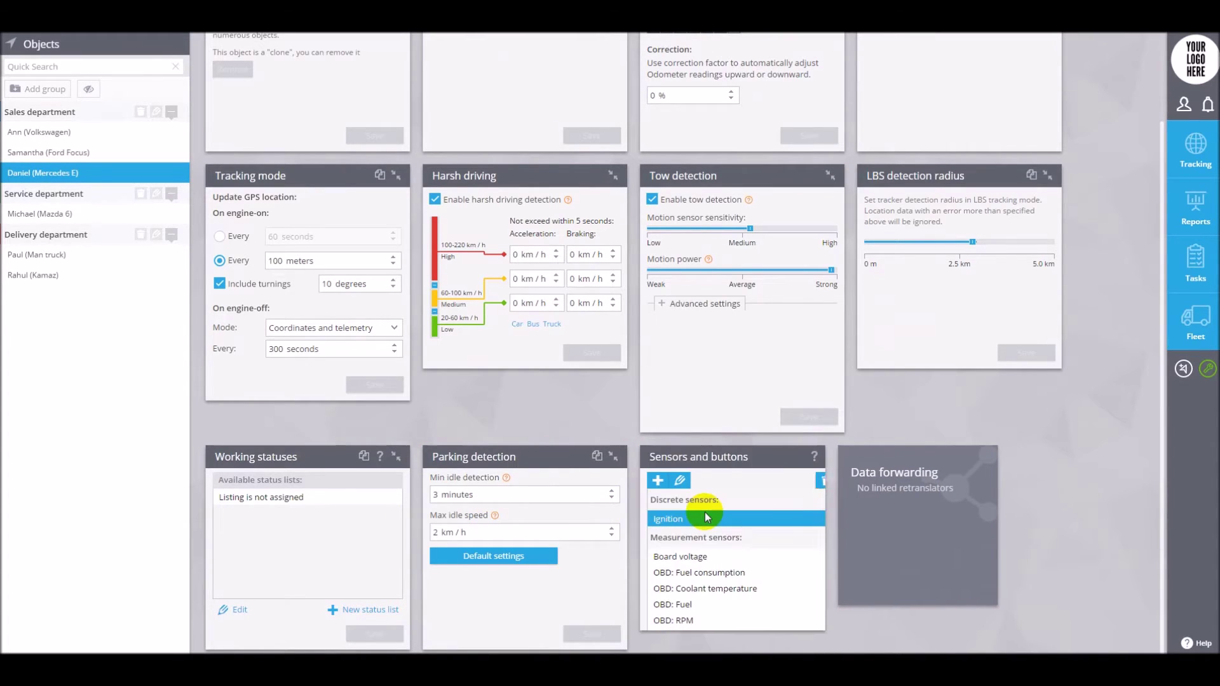
left_click(658, 481)
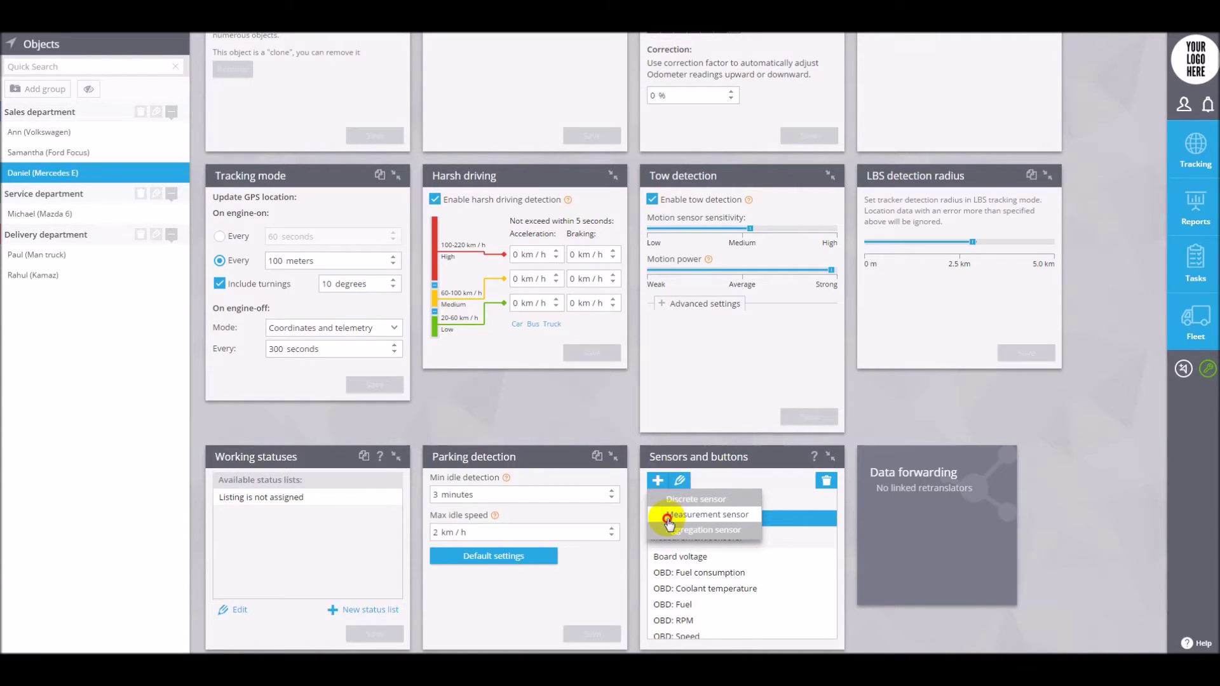
left_click(668, 519)
left_click(532, 234)
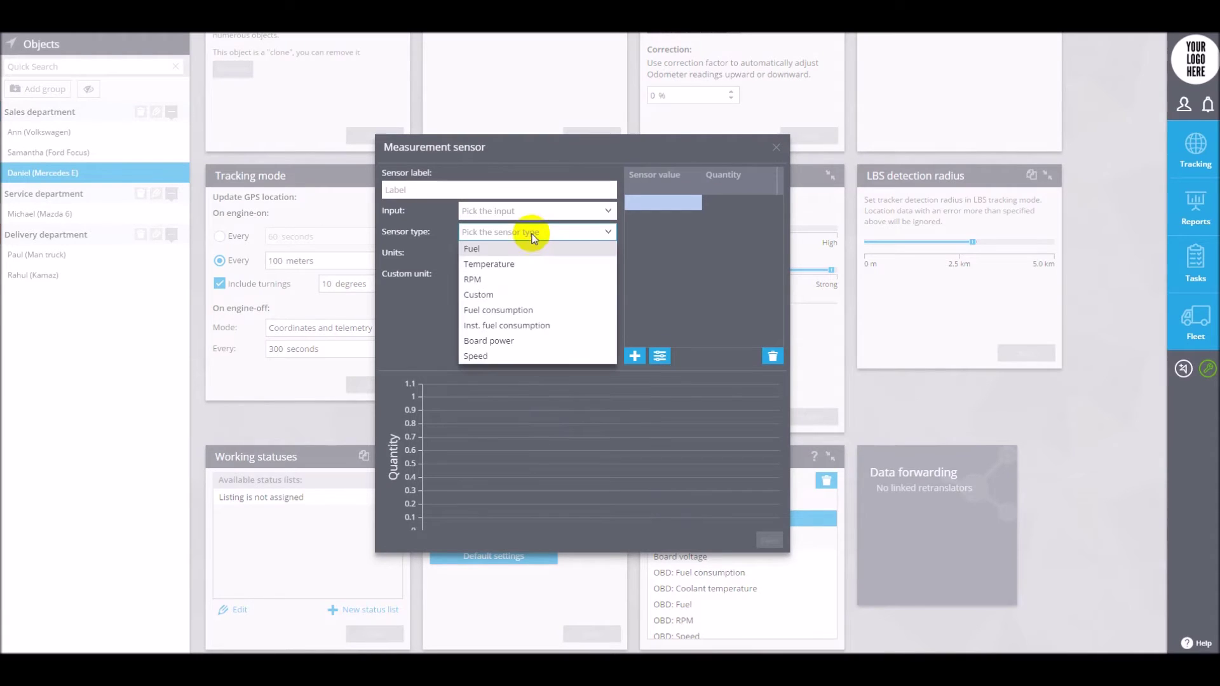
left_click(500, 310)
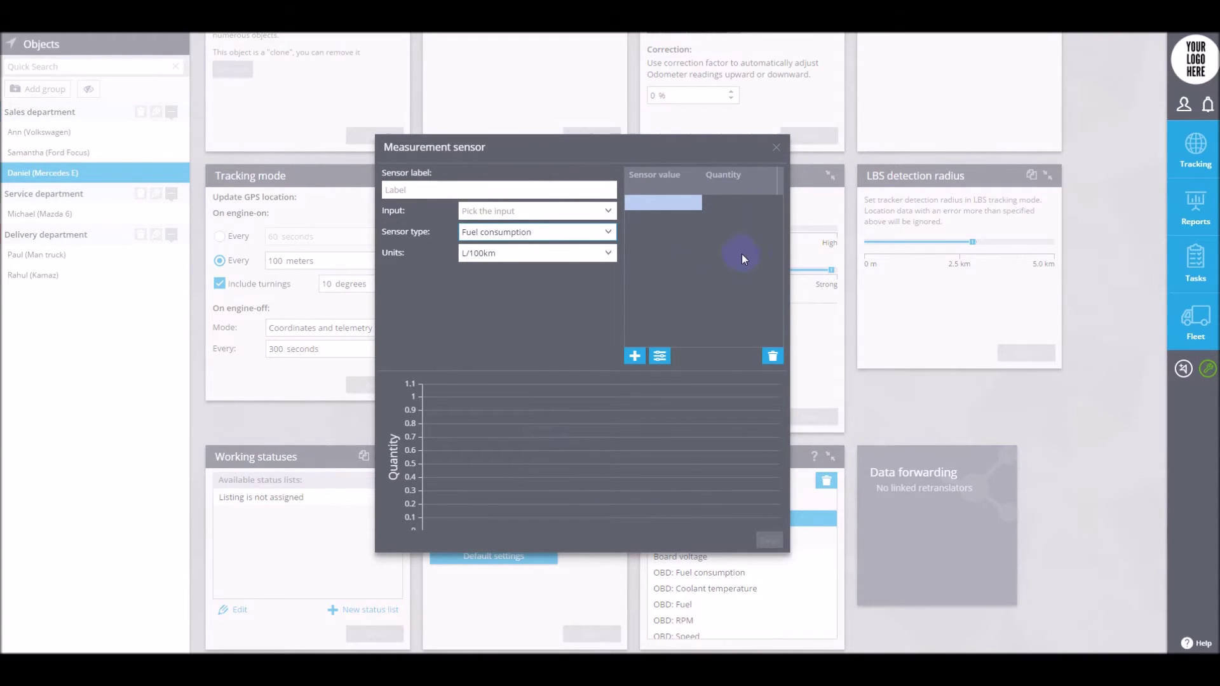
left_click(777, 149)
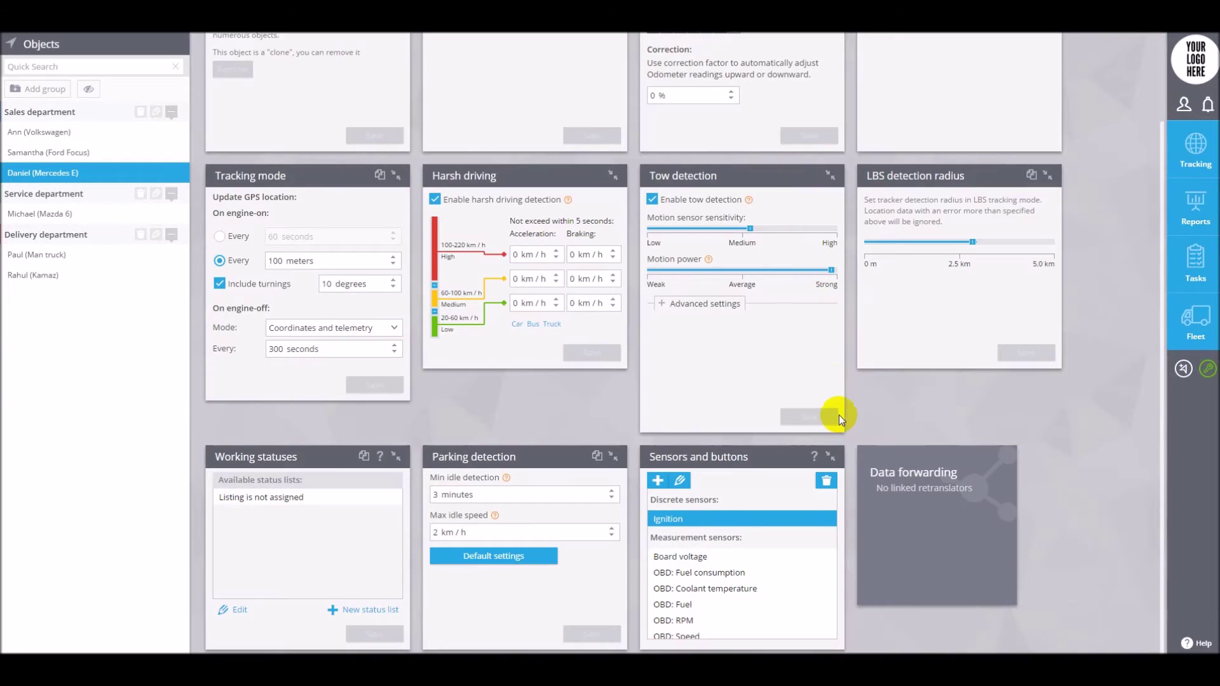
Step: Expand the Mercedes E's data forwarding panel and open retranslator management
left_click(914, 534)
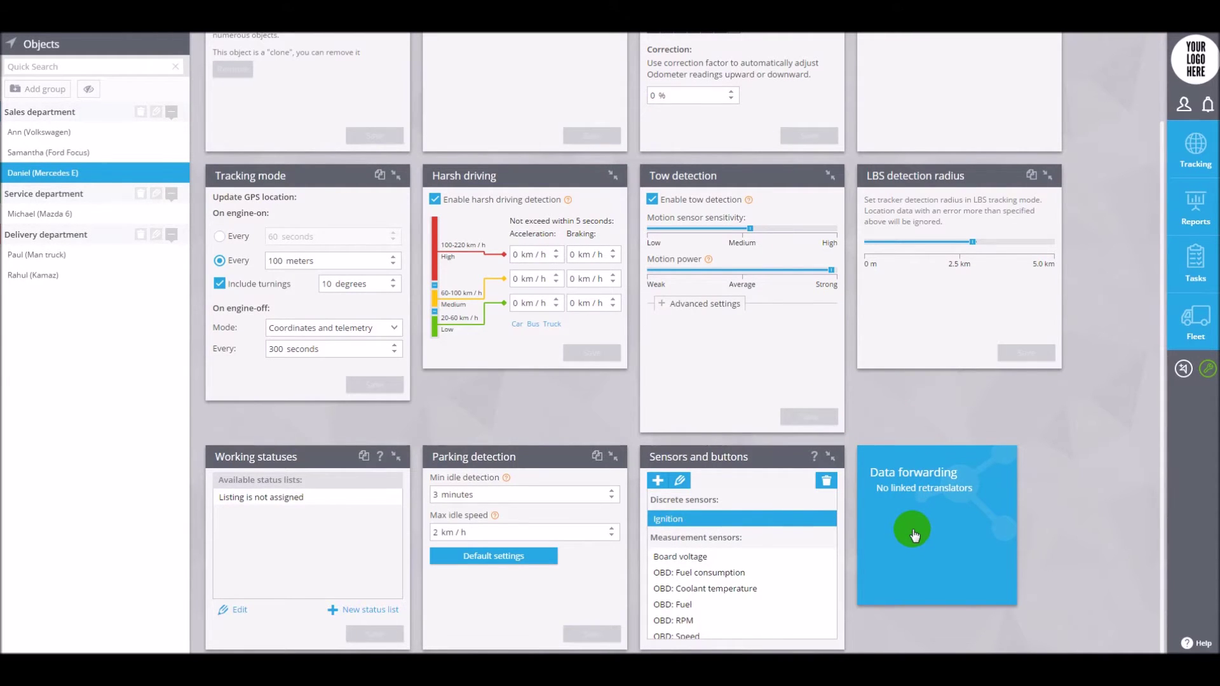
left_click(914, 533)
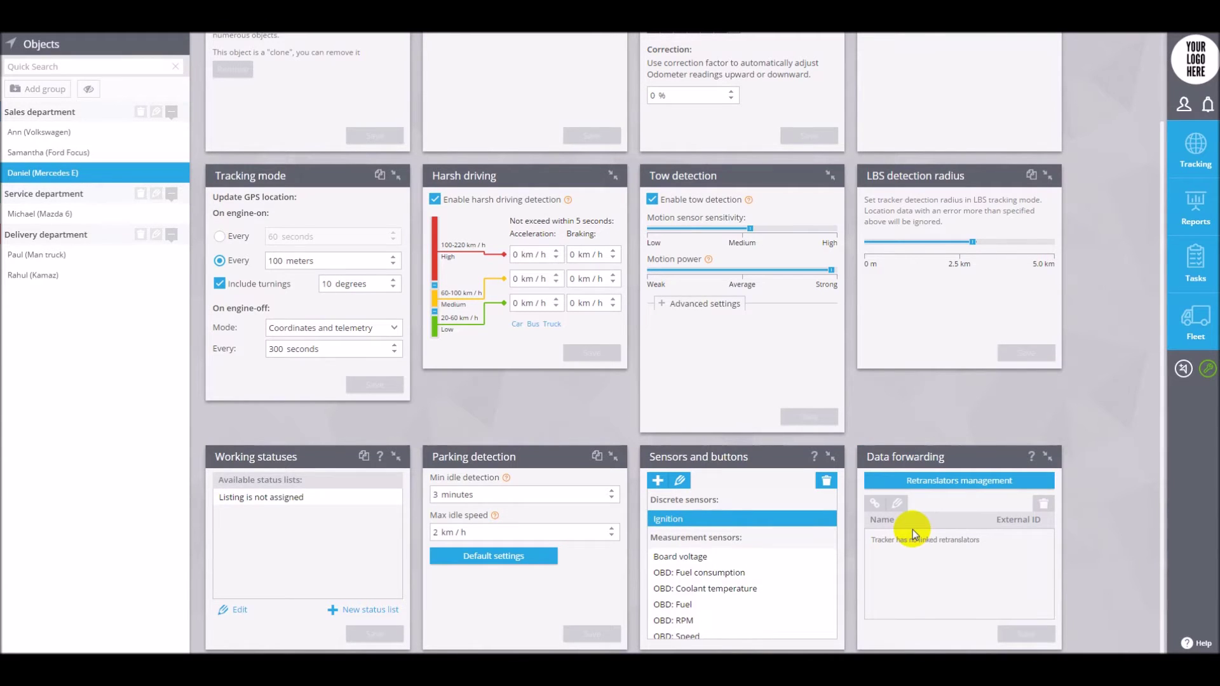
left_click(925, 482)
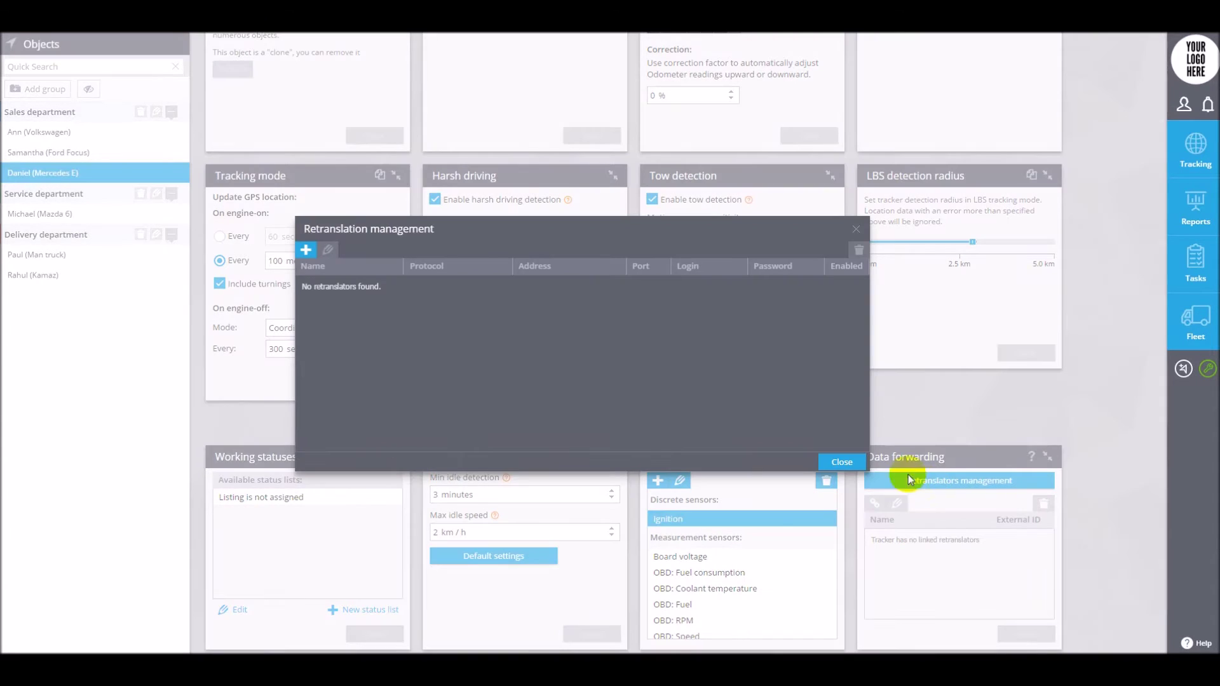
Step: Try adding an enabled Granit3 retranslator with address and port, then close the window
left_click(306, 249)
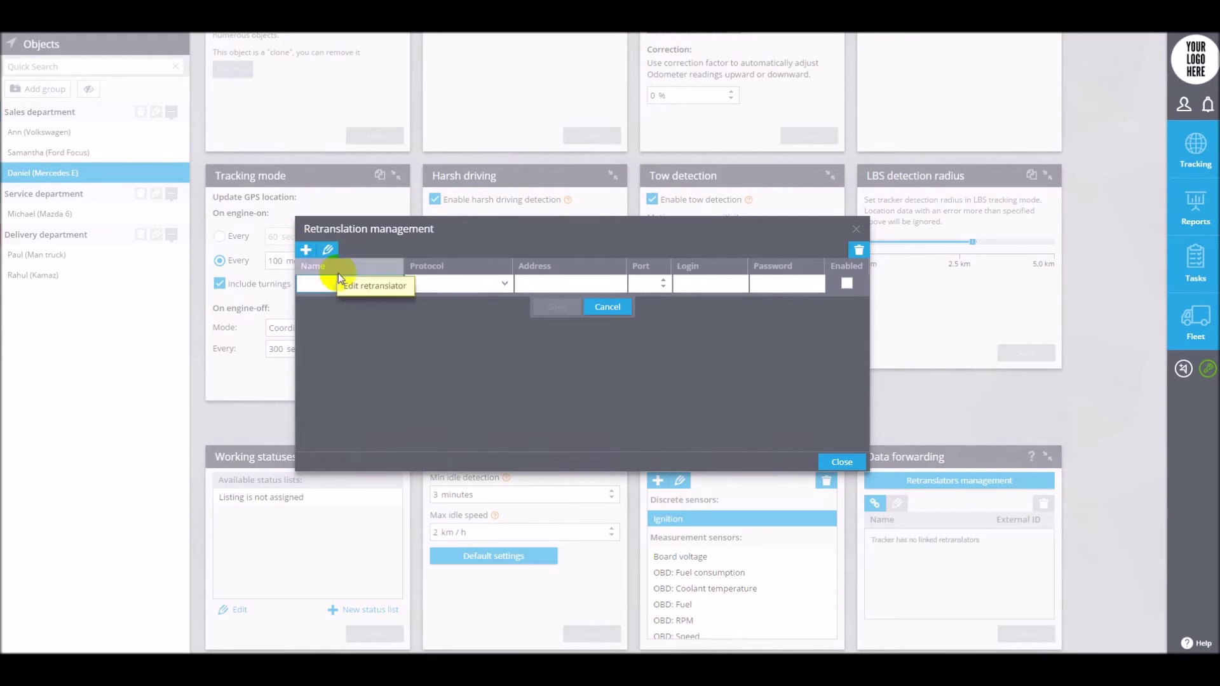
left_click(433, 286)
left_click(436, 315)
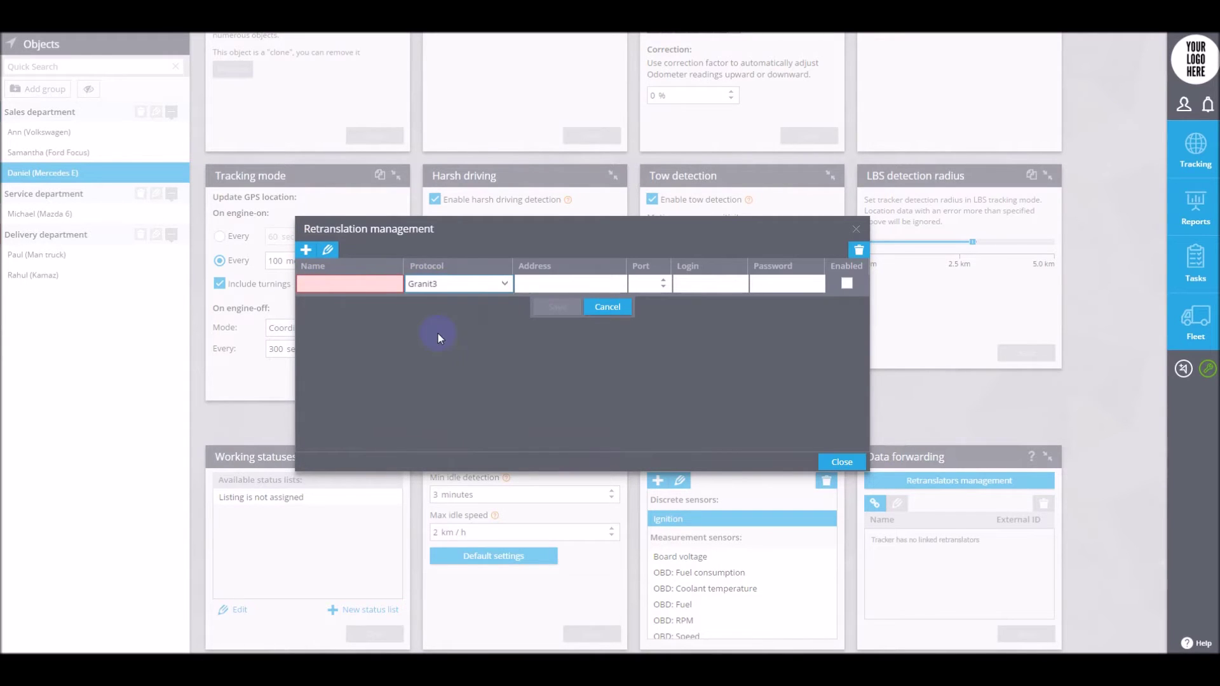
left_click(545, 283)
left_click(635, 284)
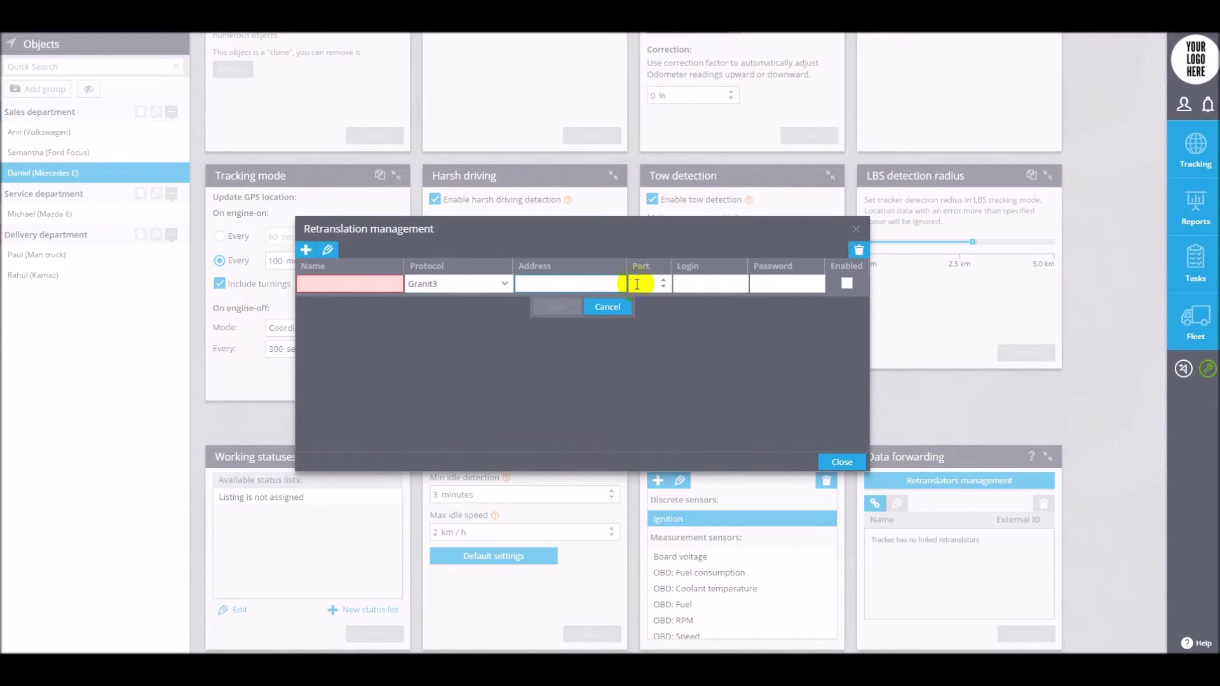
left_click(706, 280)
left_click(847, 284)
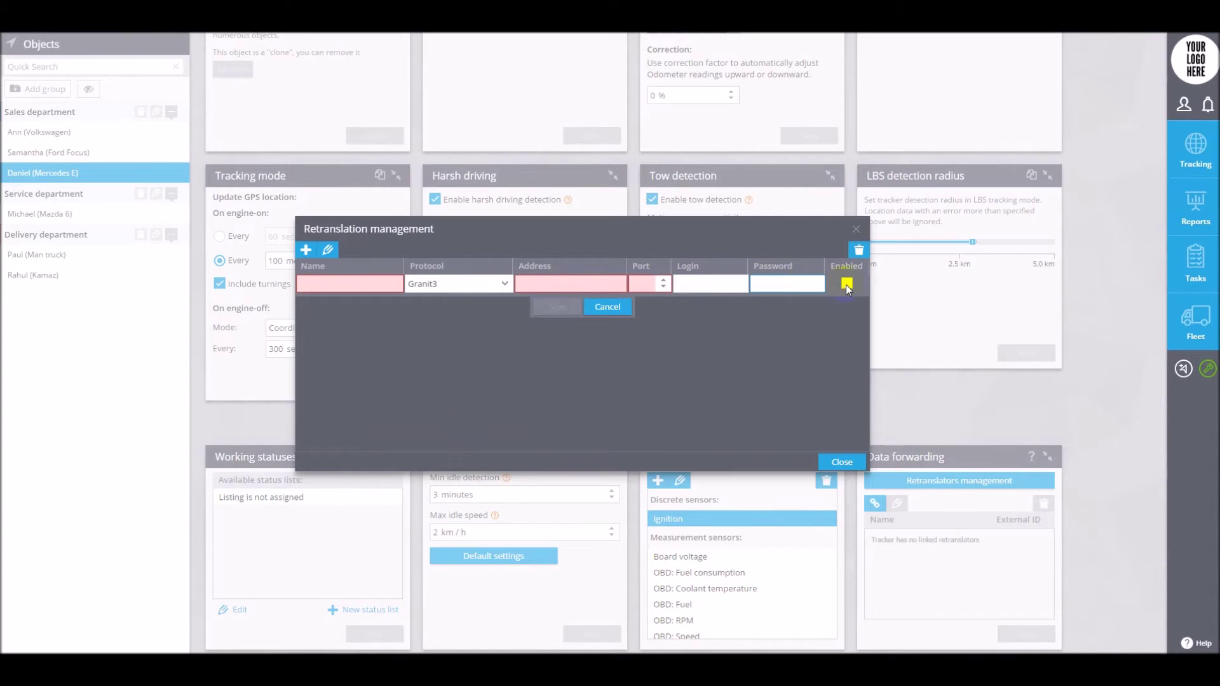
left_click(553, 307)
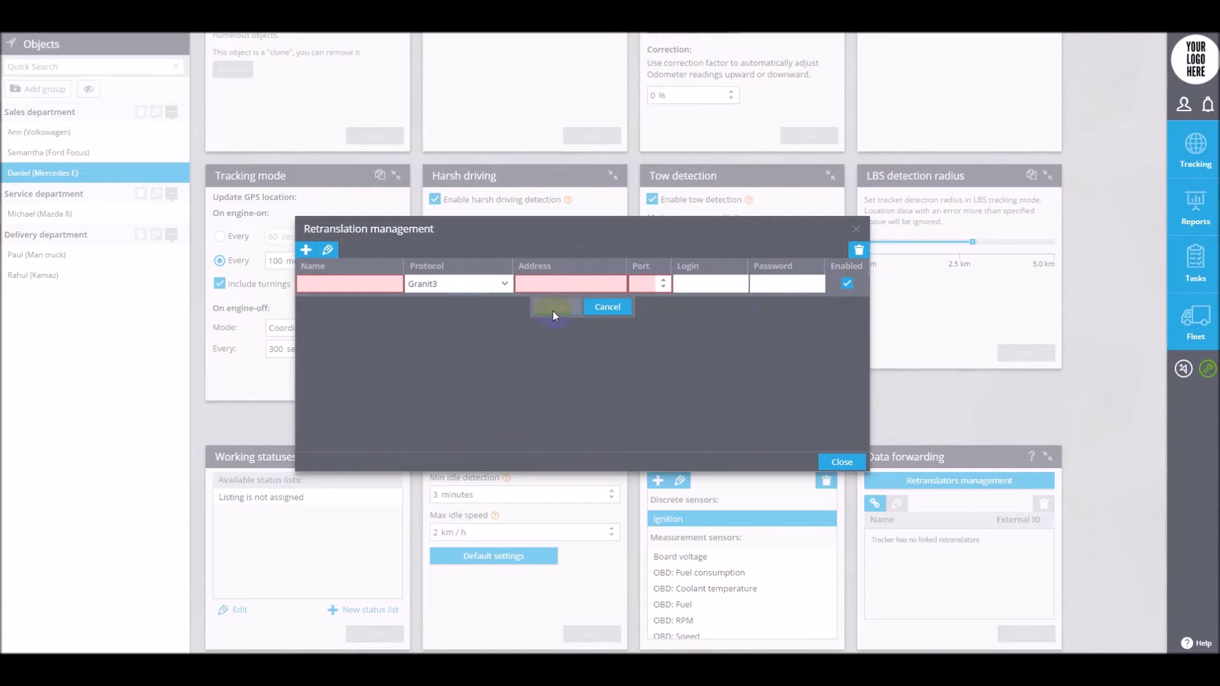
left_click(855, 230)
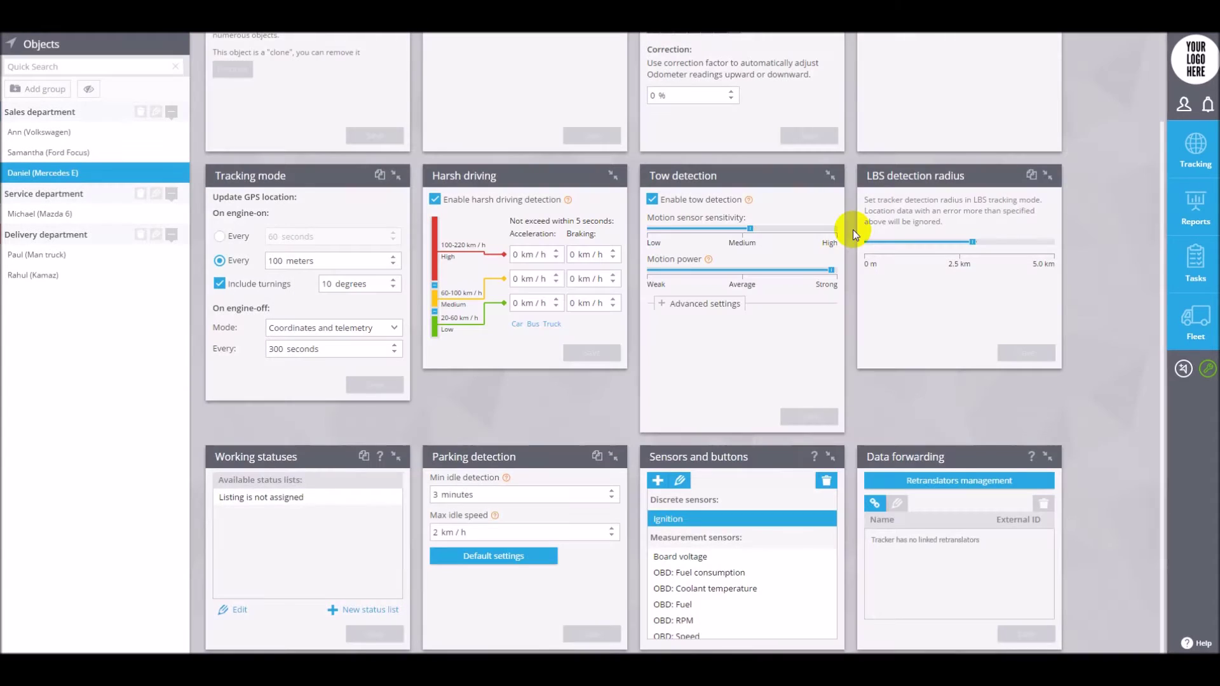
Step: Start a new Stops report in Reports covering the Volkswagen and Mercedes E trackers
left_click(1181, 203)
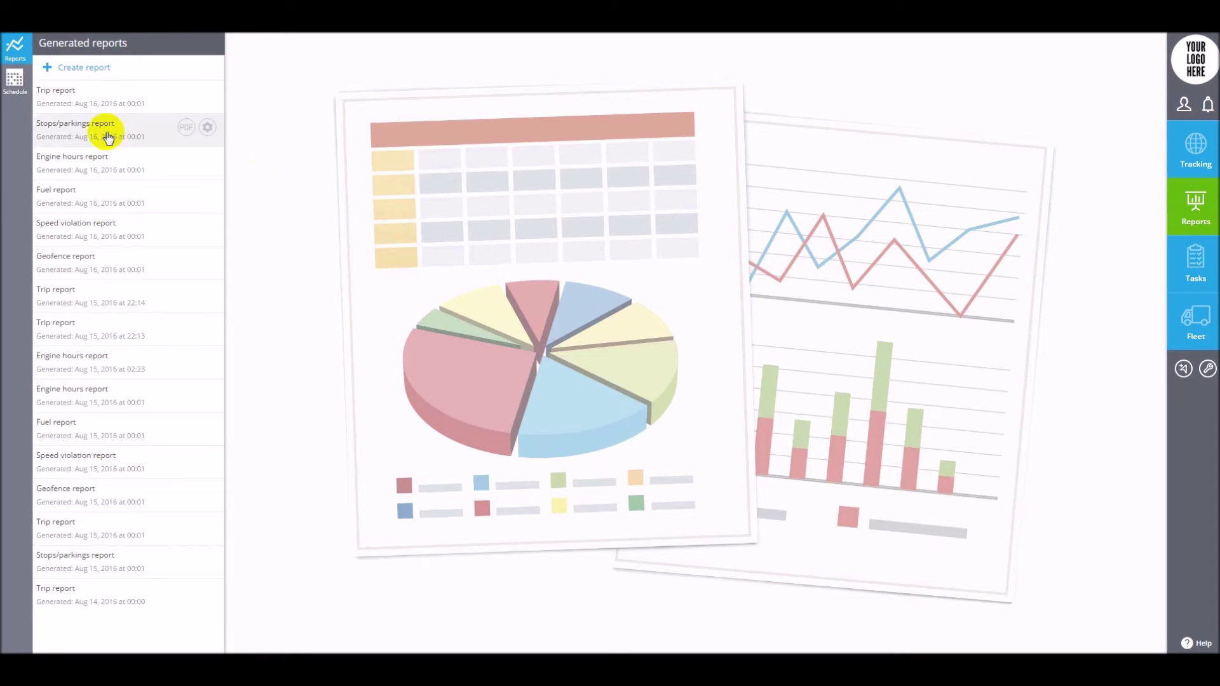
left_click(61, 69)
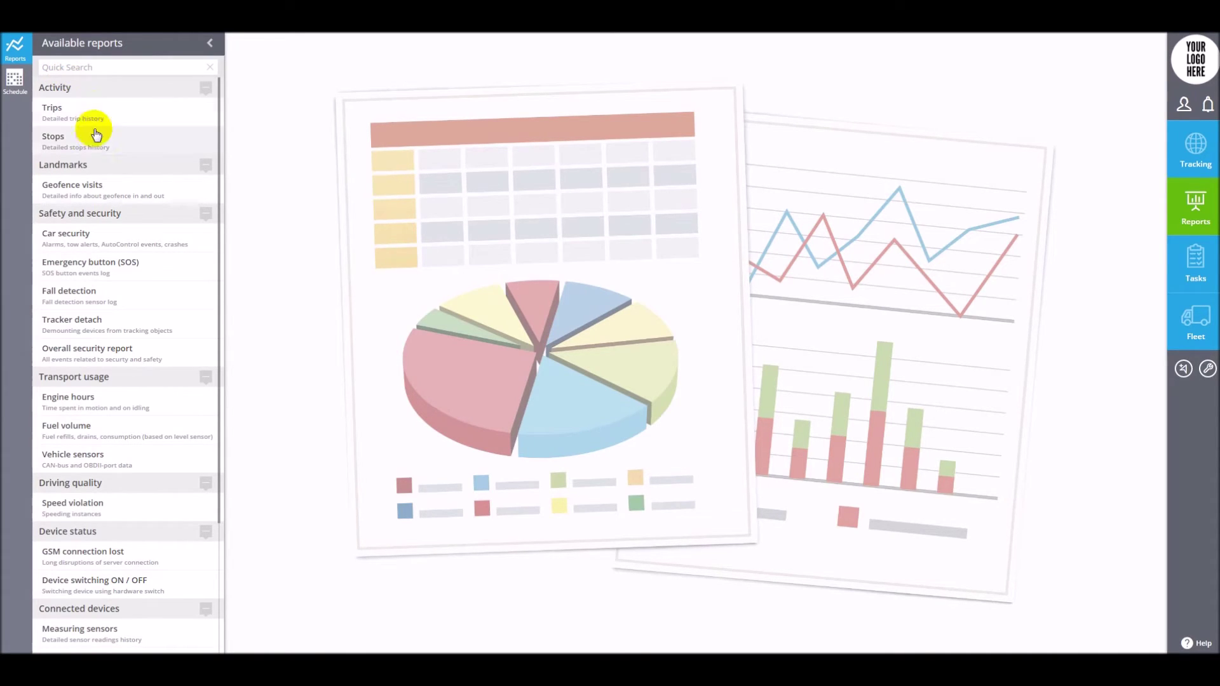
scroll(103, 318, "down", 3)
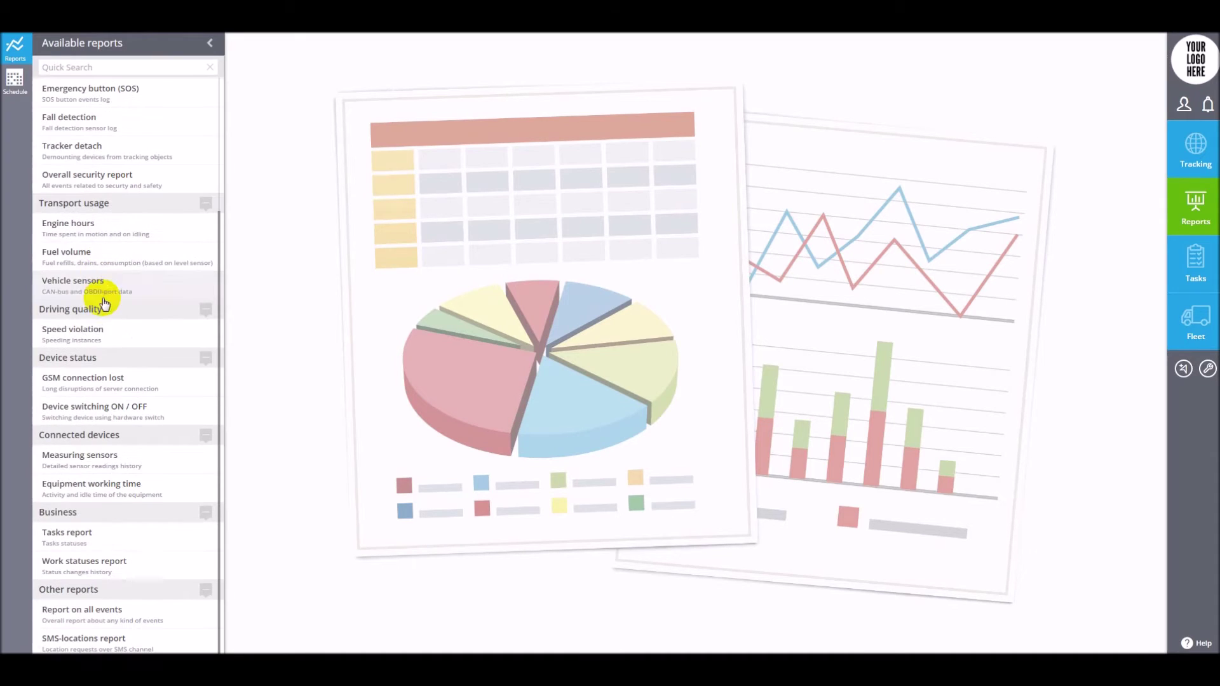
scroll(110, 382, "up", 3)
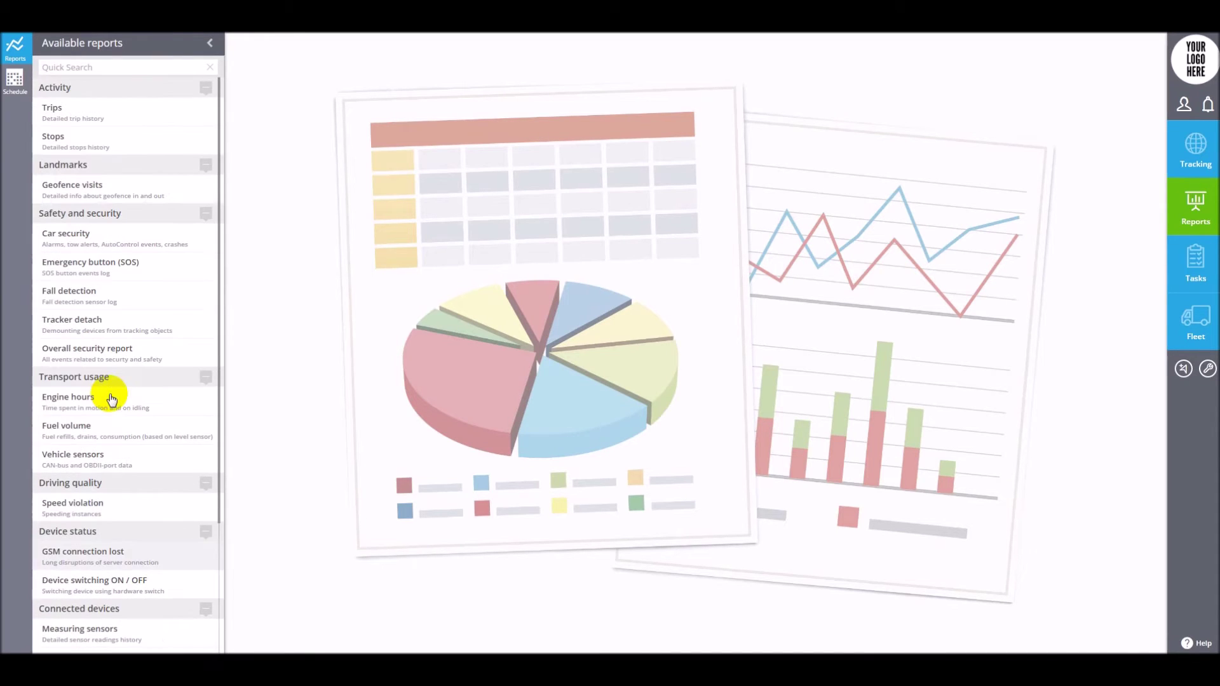
left_click(106, 141)
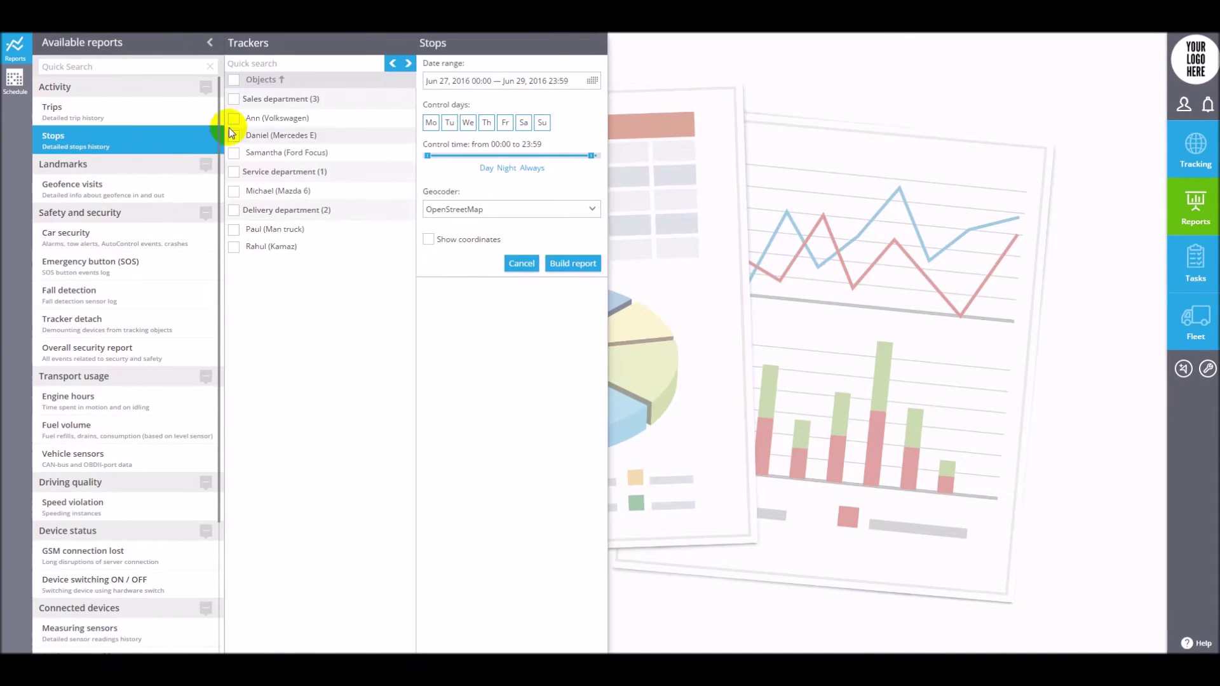
left_click(234, 118)
left_click(234, 135)
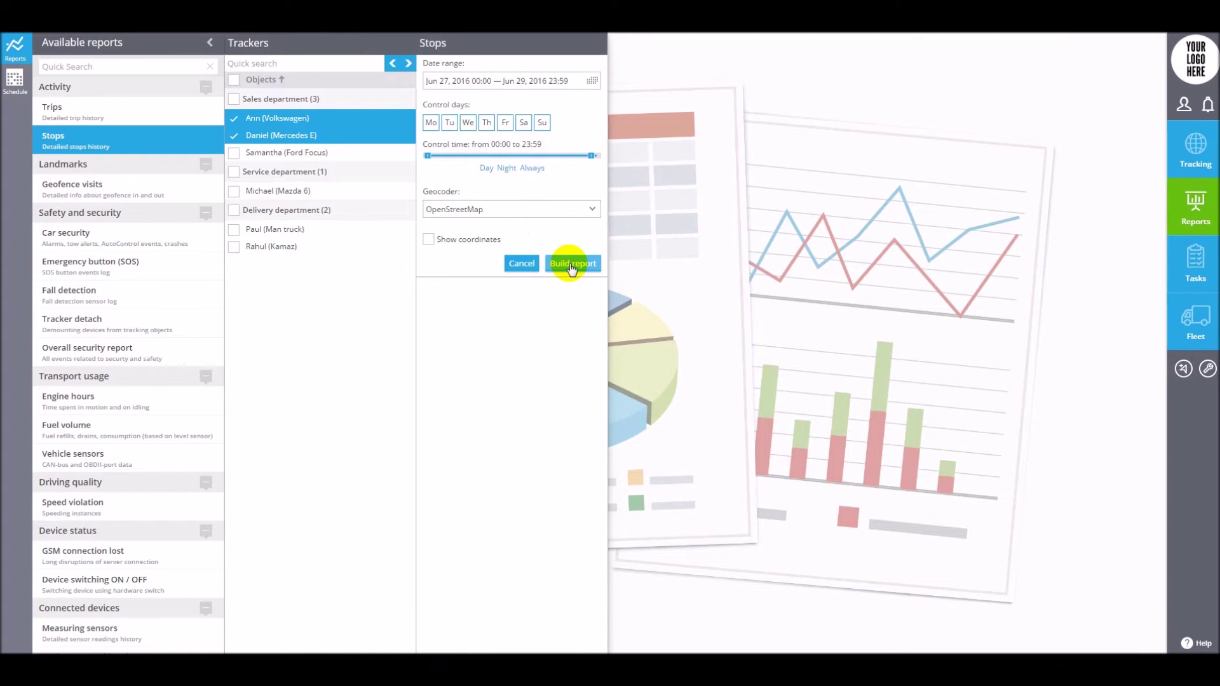
Step: Show the Stops/parkings report's 15:32:36 and 11:33:45 M-5 stops on the map, then open report scheduling
left_click(210, 42)
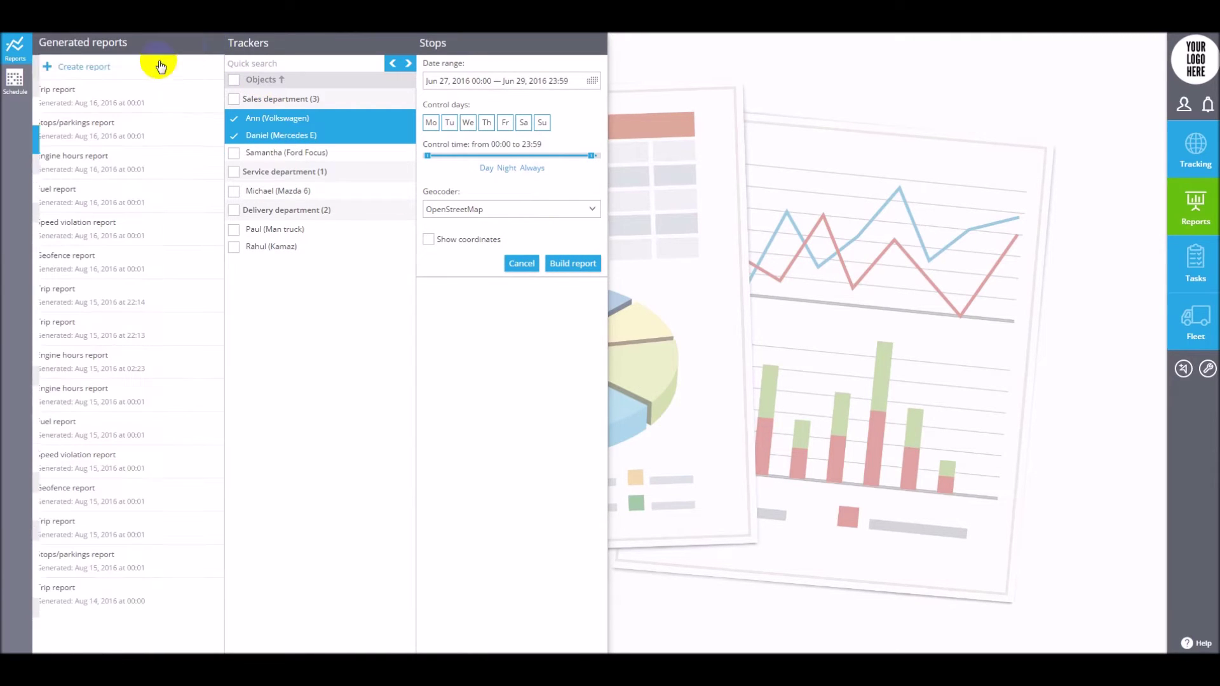
left_click(105, 121)
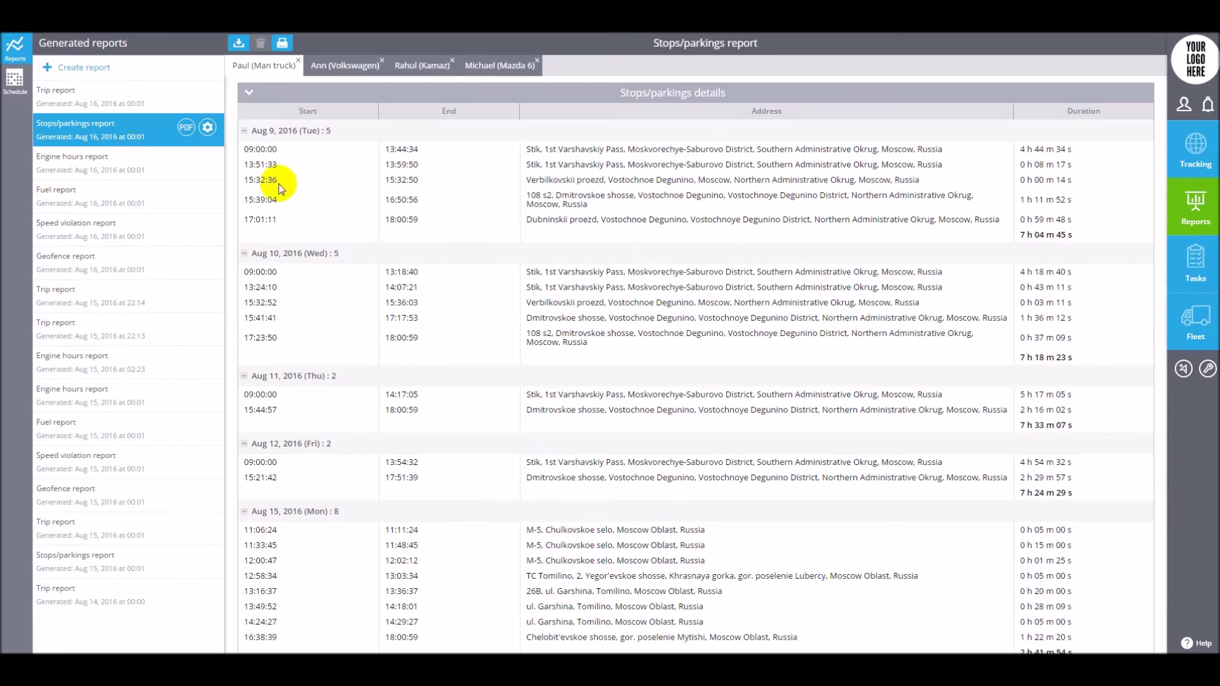
left_click(581, 180)
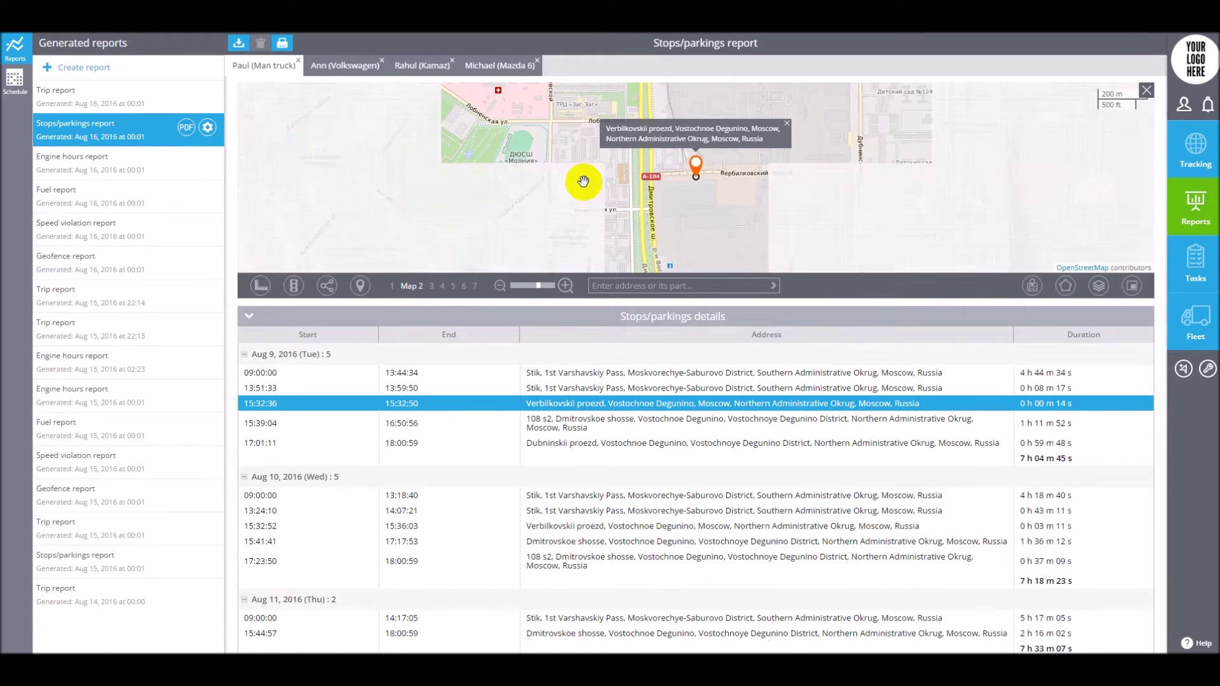
scroll(628, 548, "down", 3)
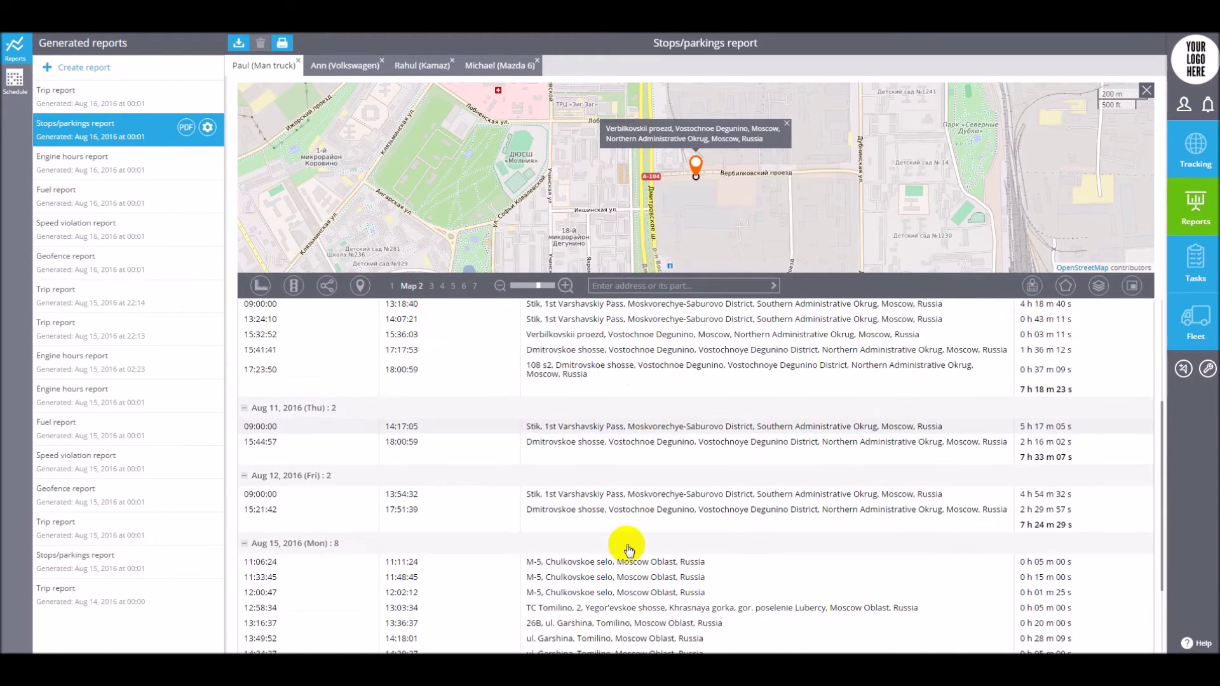
left_click(621, 578)
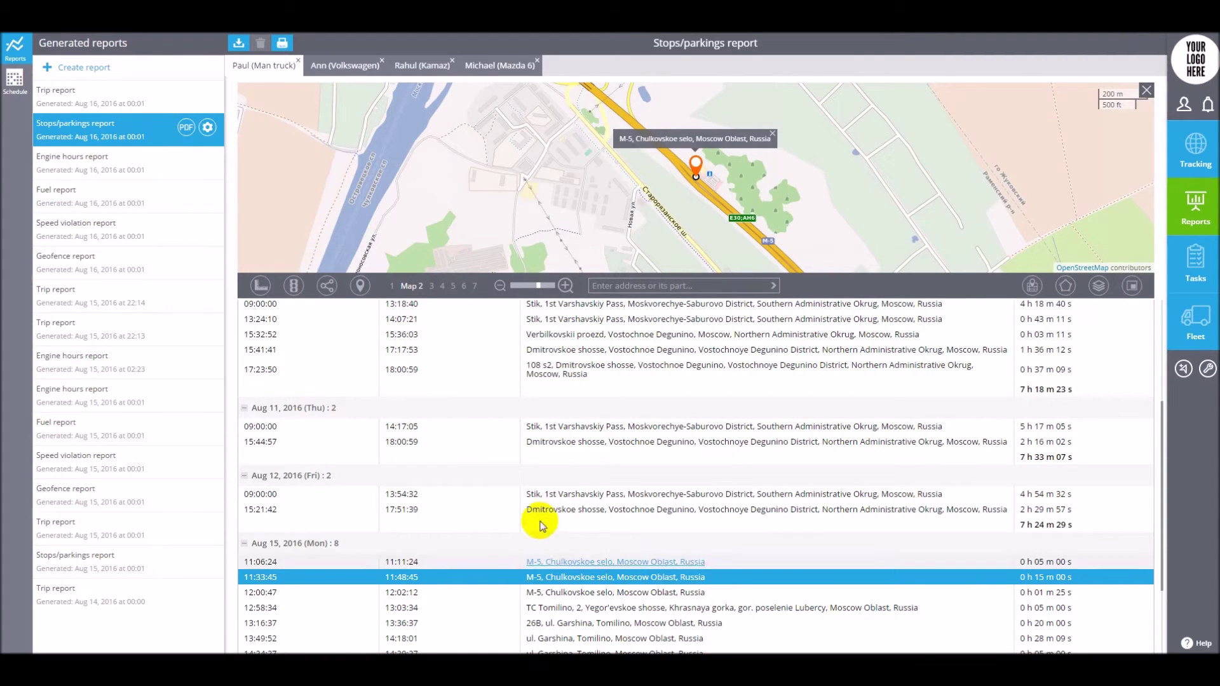
left_click(15, 79)
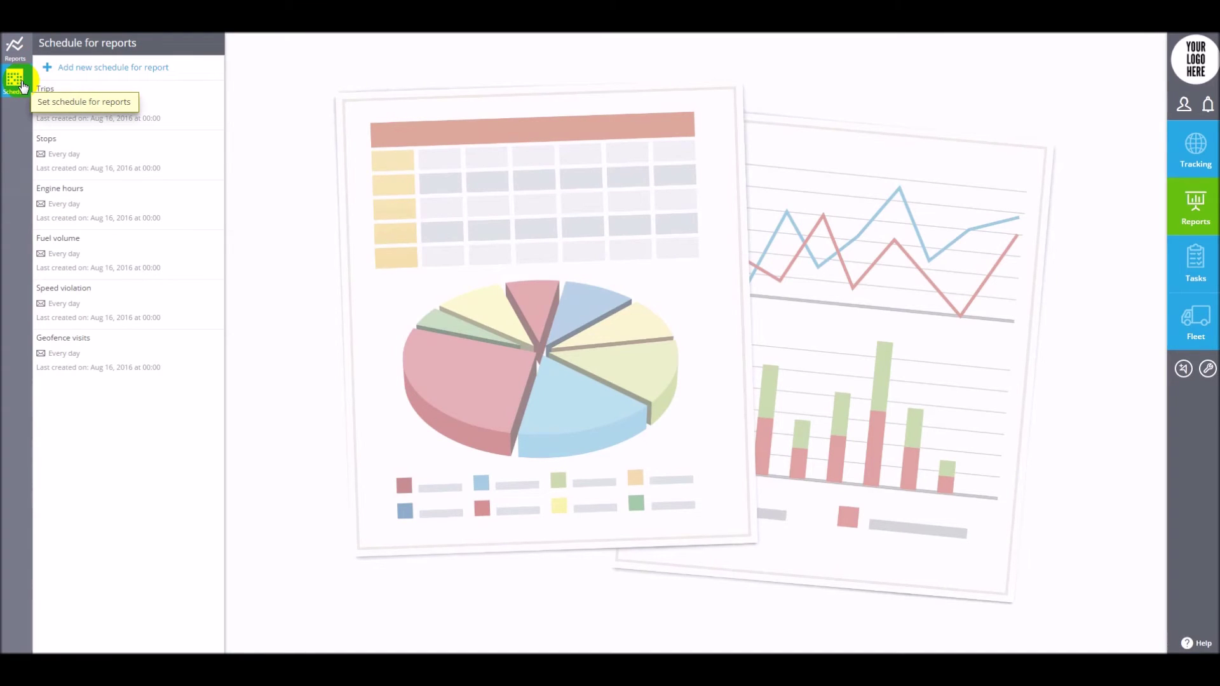
Step: Schedule a weekly Stops report for the Volkswagen and Mercedes E trackers, emailed to three recipient fields
left_click(88, 75)
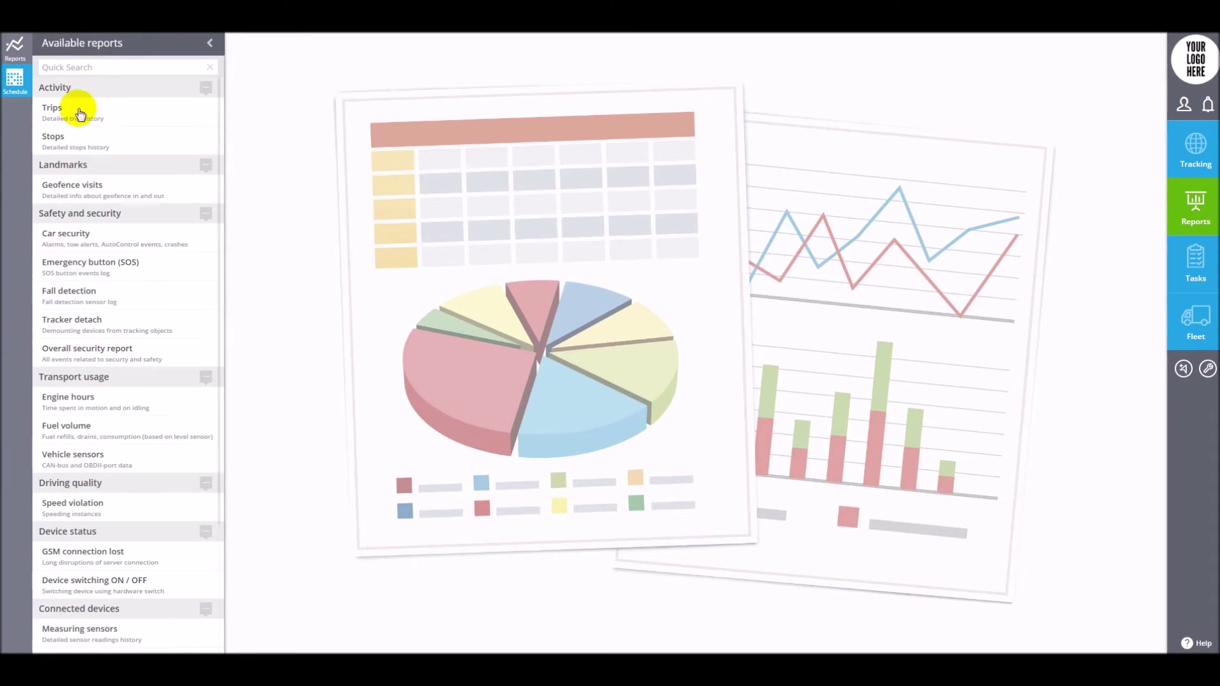
left_click(75, 139)
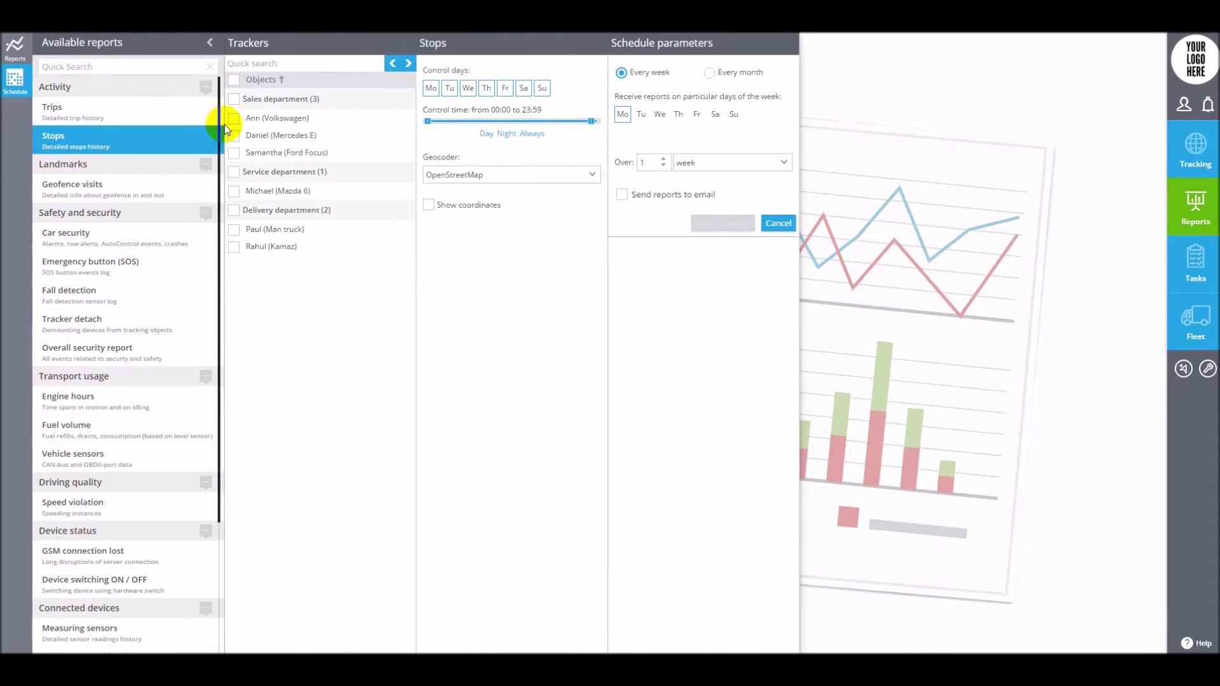
left_click(234, 118)
left_click(234, 136)
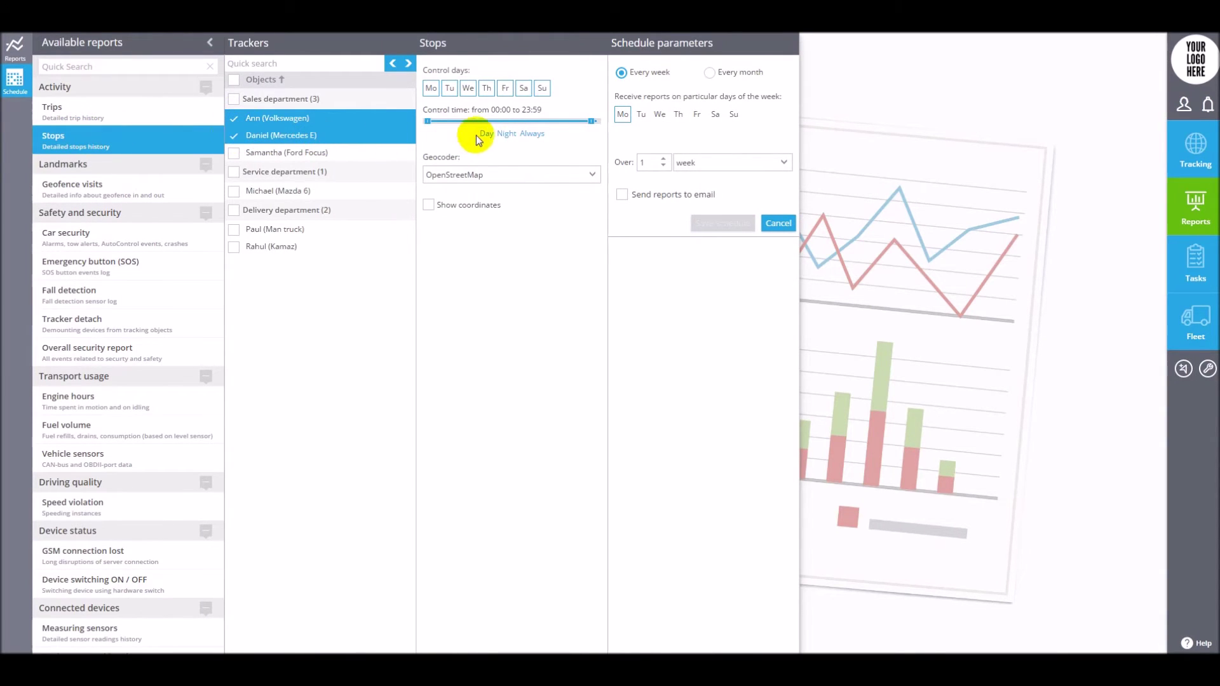
left_click(621, 195)
left_click(767, 221)
left_click(767, 221)
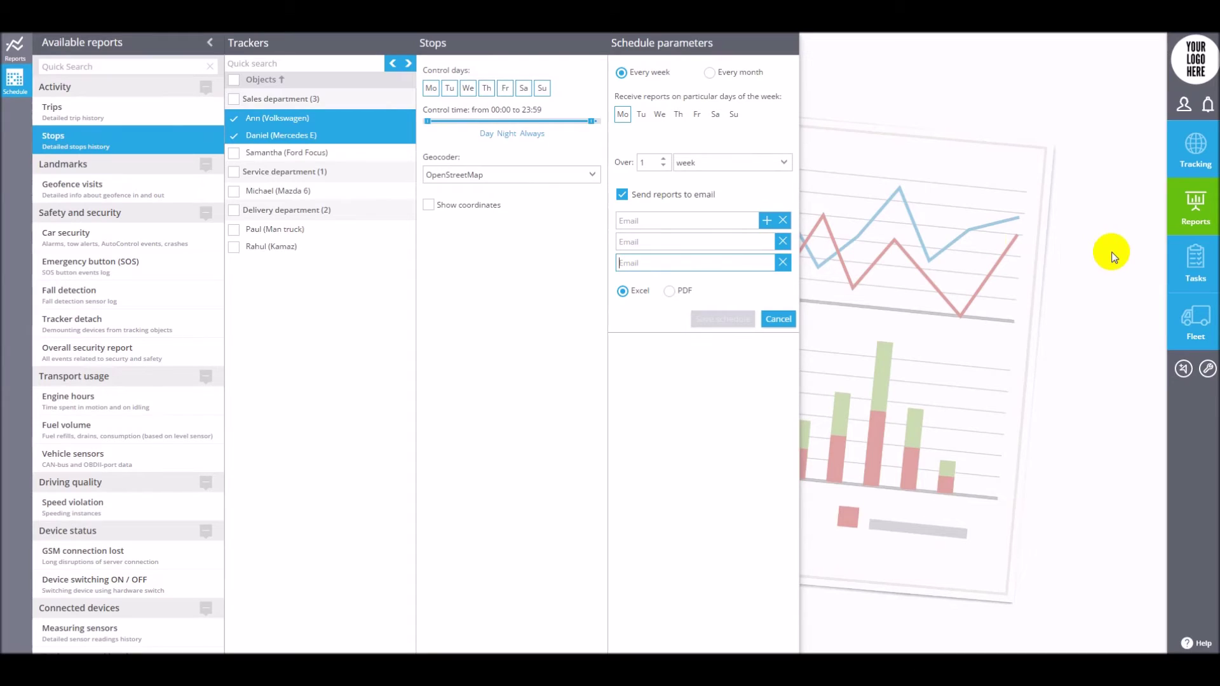
Step: Open the Tasks app and draft a single task, reviewing its name and date period settings
left_click(1200, 264)
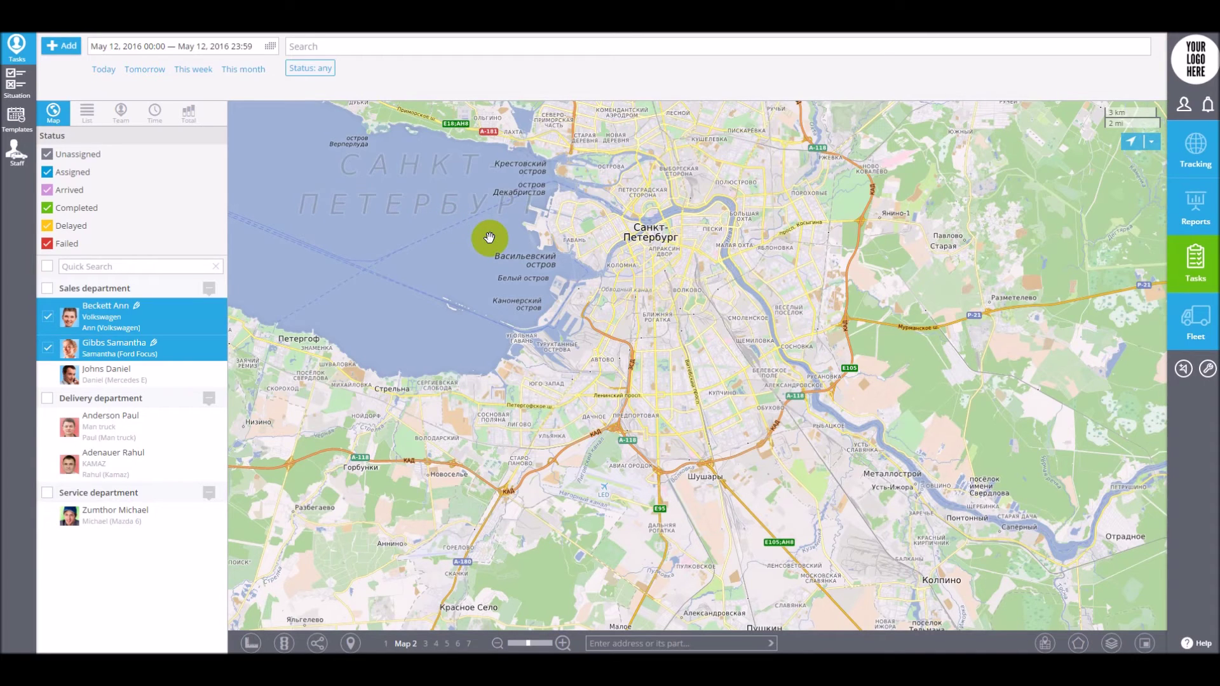
left_click_drag(518, 227, 461, 345)
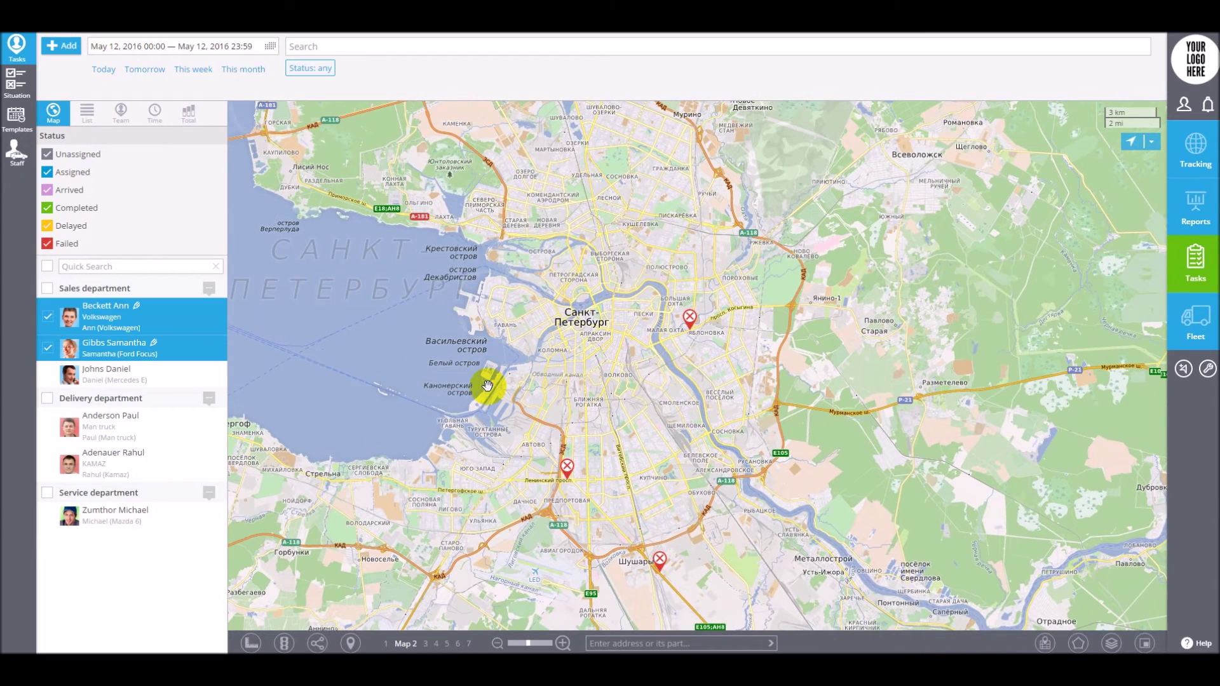
left_click(53, 49)
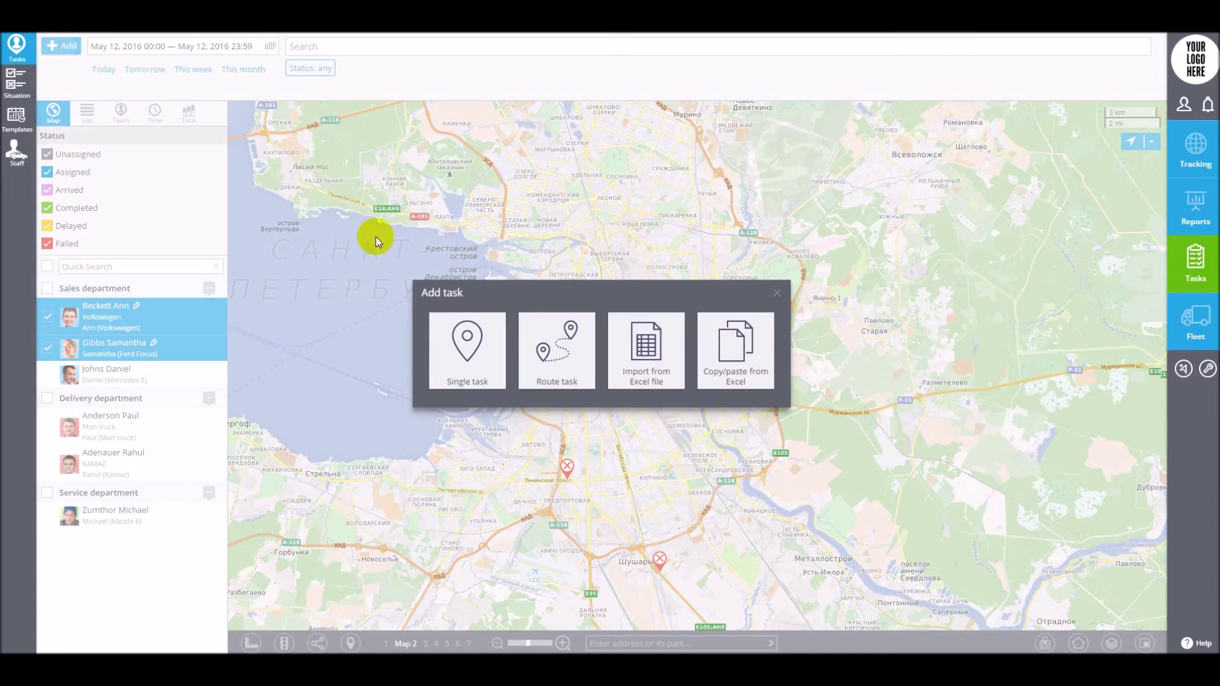
left_click(464, 370)
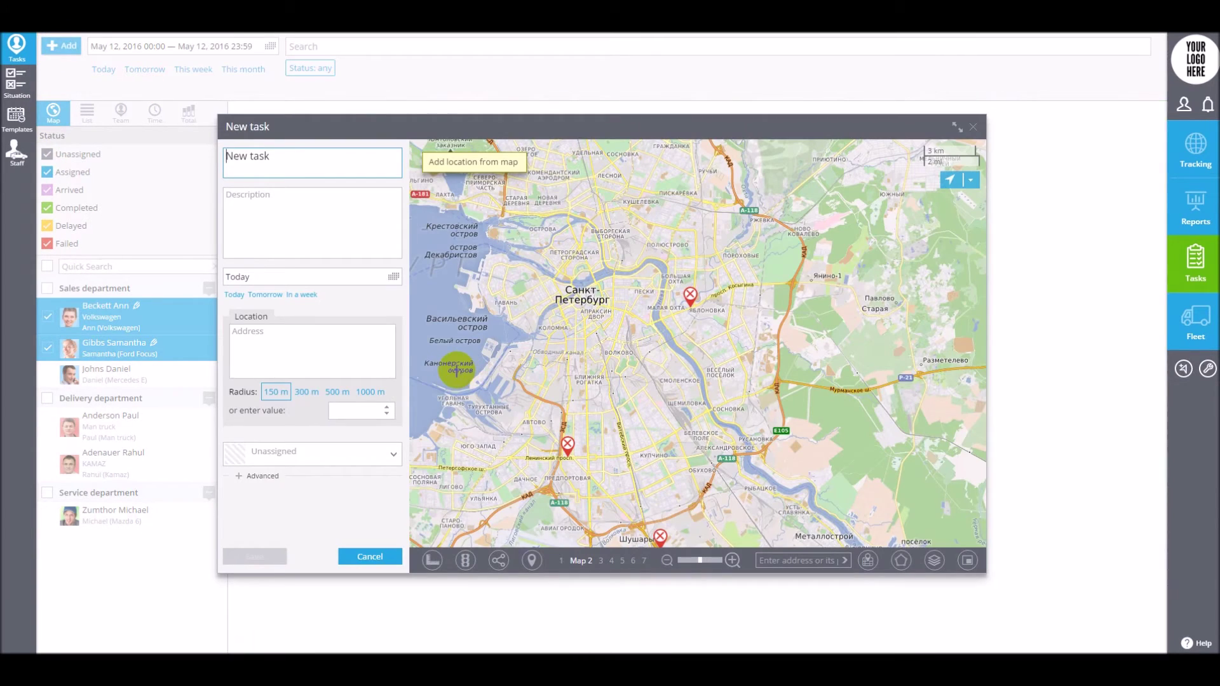
left_click_drag(294, 169, 226, 155)
left_click(258, 199)
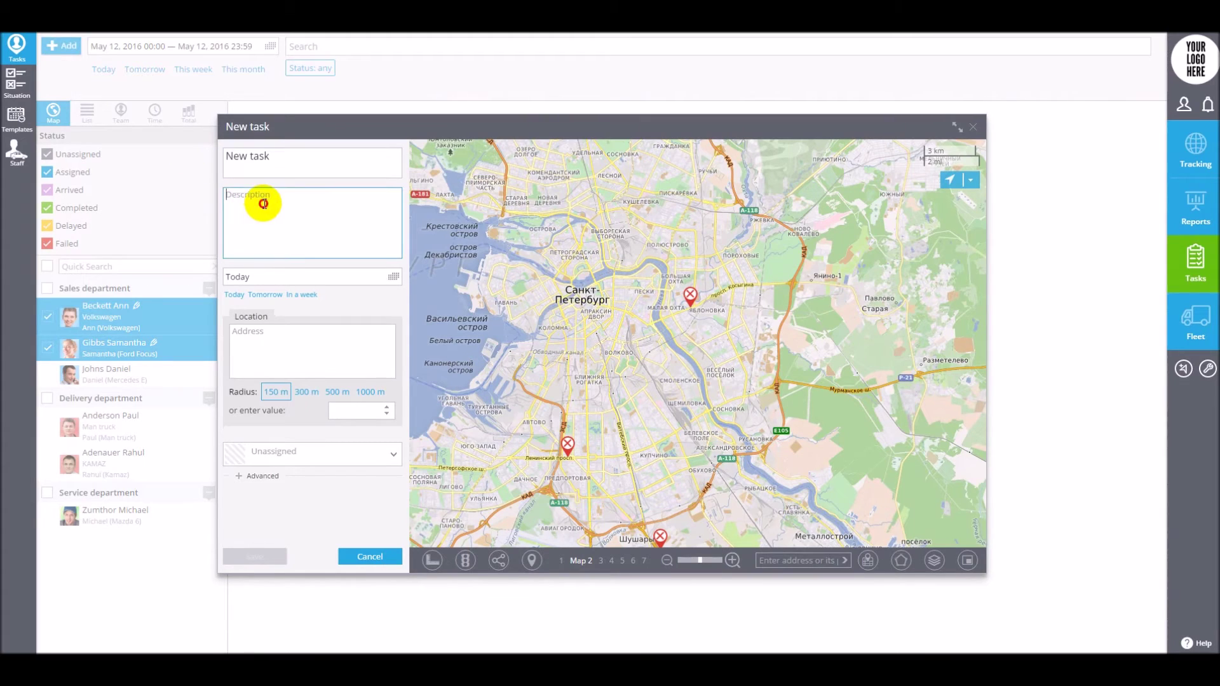
left_click(394, 277)
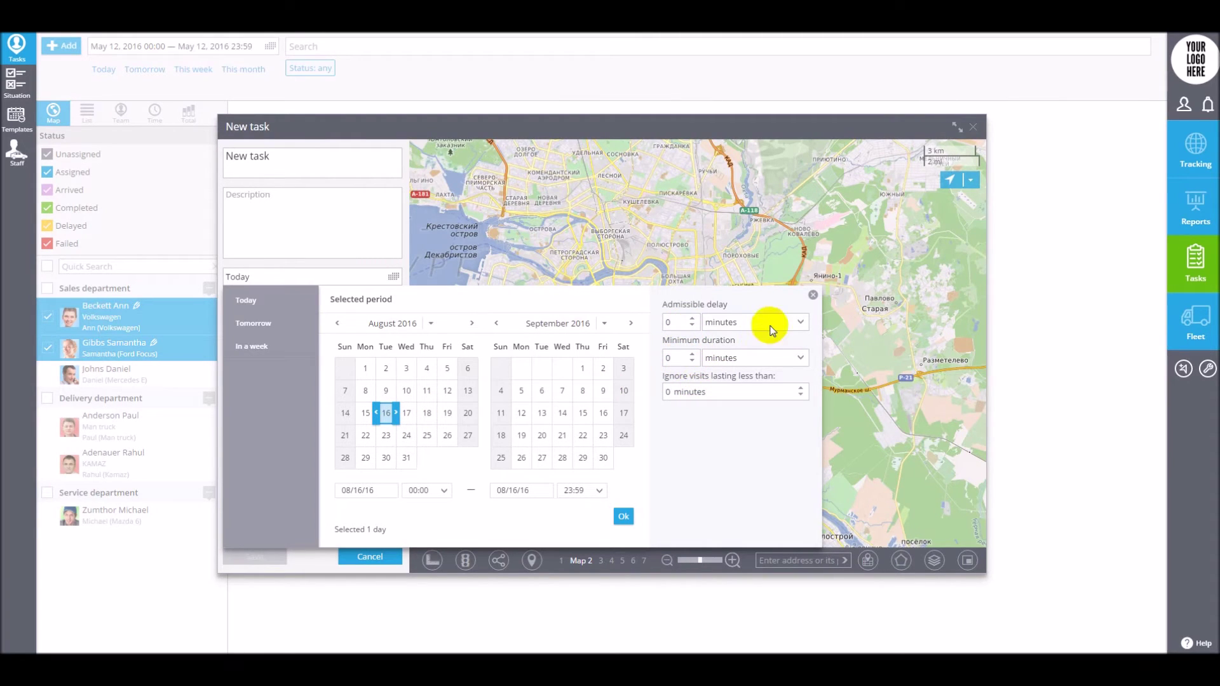
left_click(813, 295)
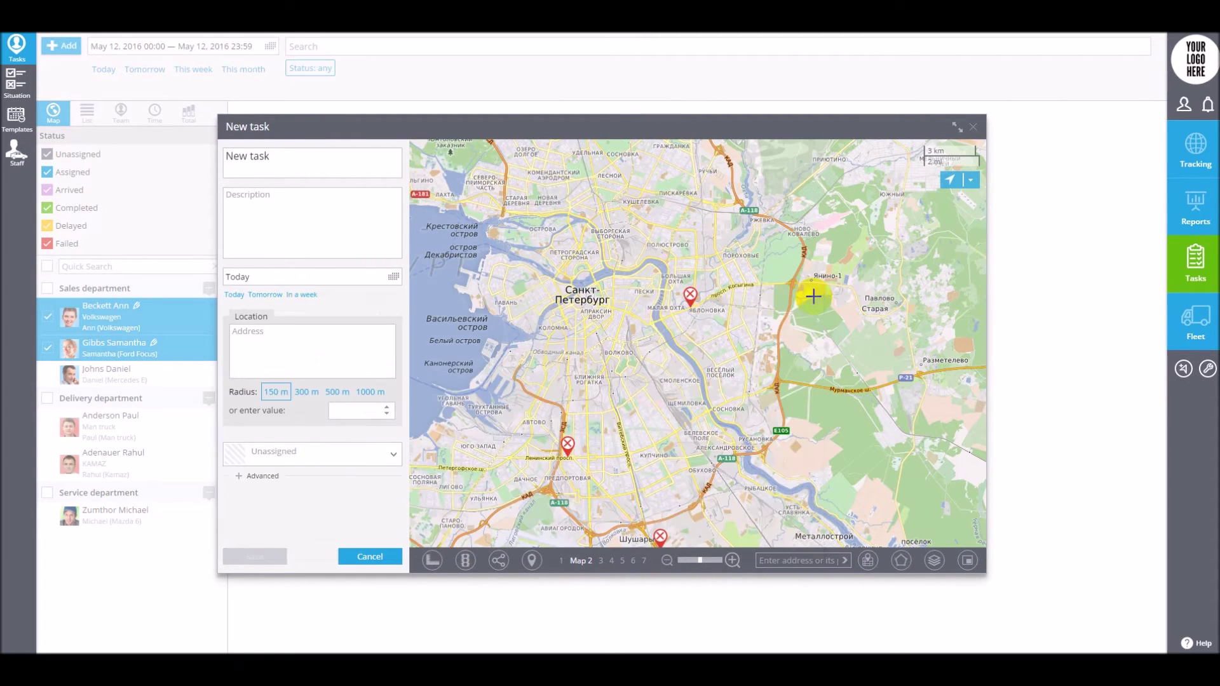
Step: Set the task address with a 150 m radius, assign the KAMAZ driver, and discard the draft
left_click(322, 346)
left_click(622, 378)
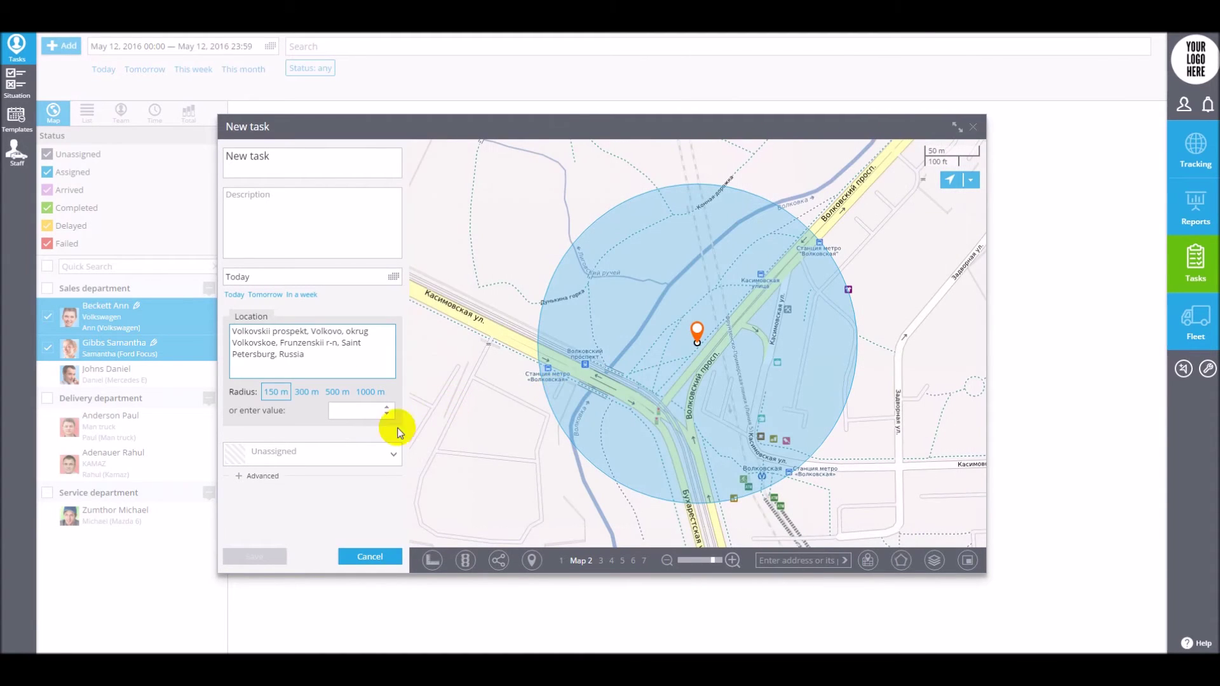
left_click(389, 455)
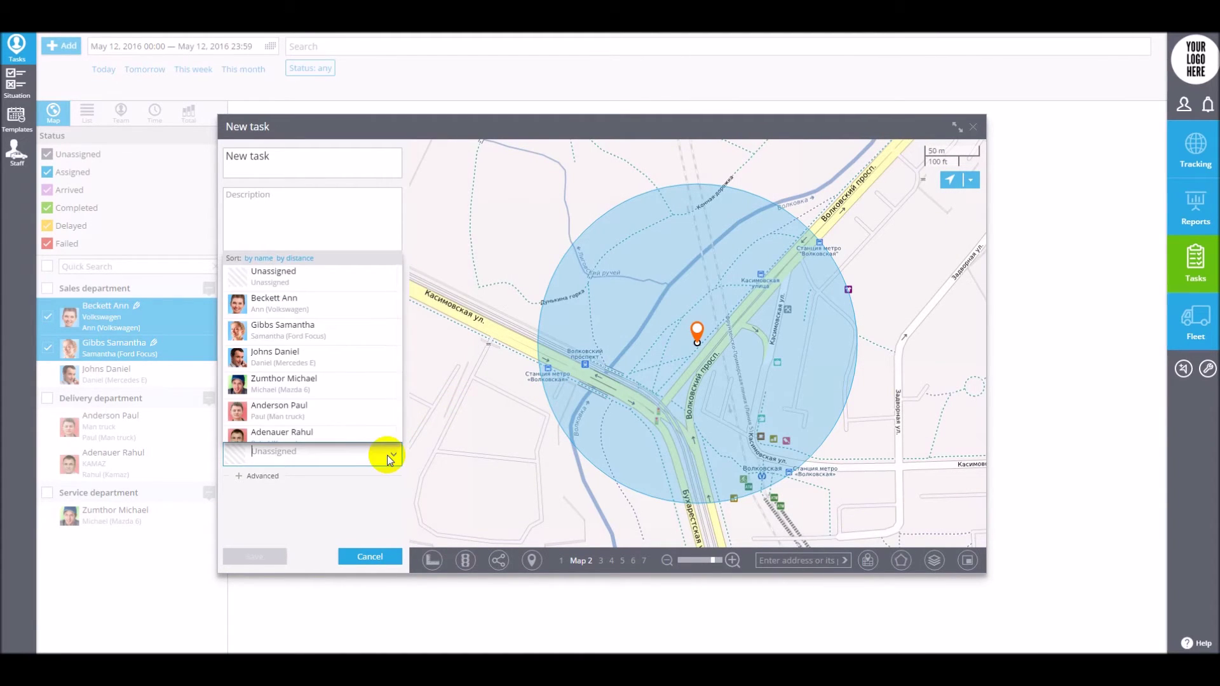
left_click(261, 259)
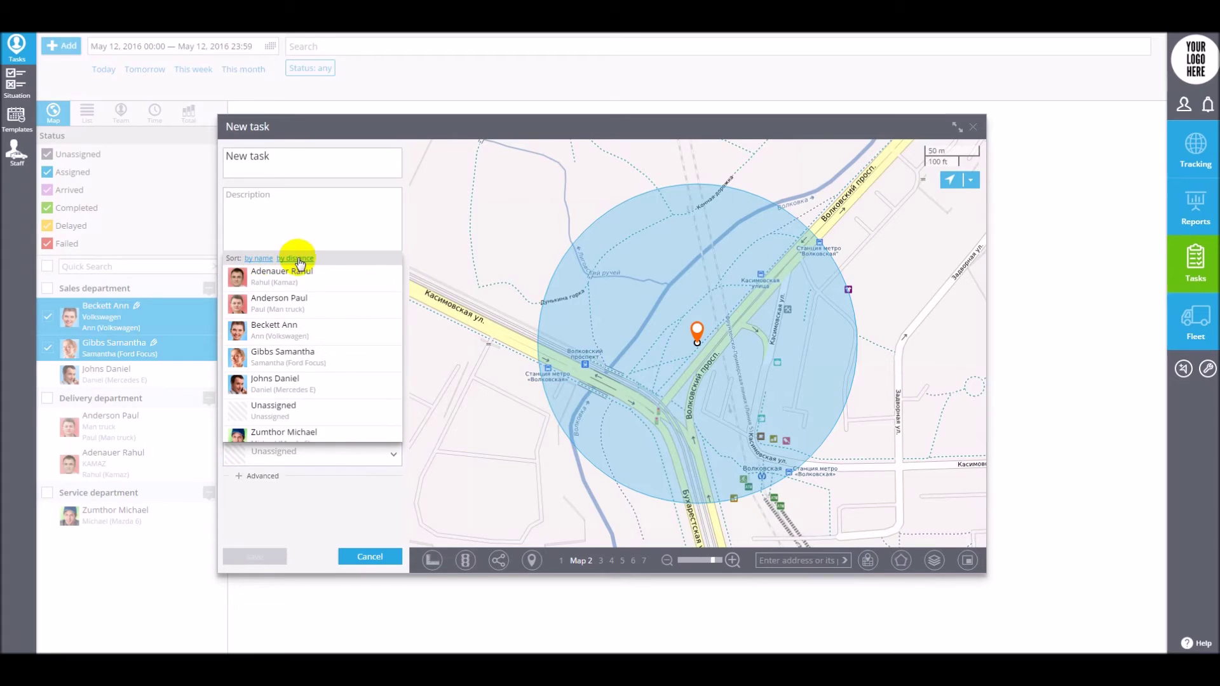
left_click(299, 259)
left_click(298, 306)
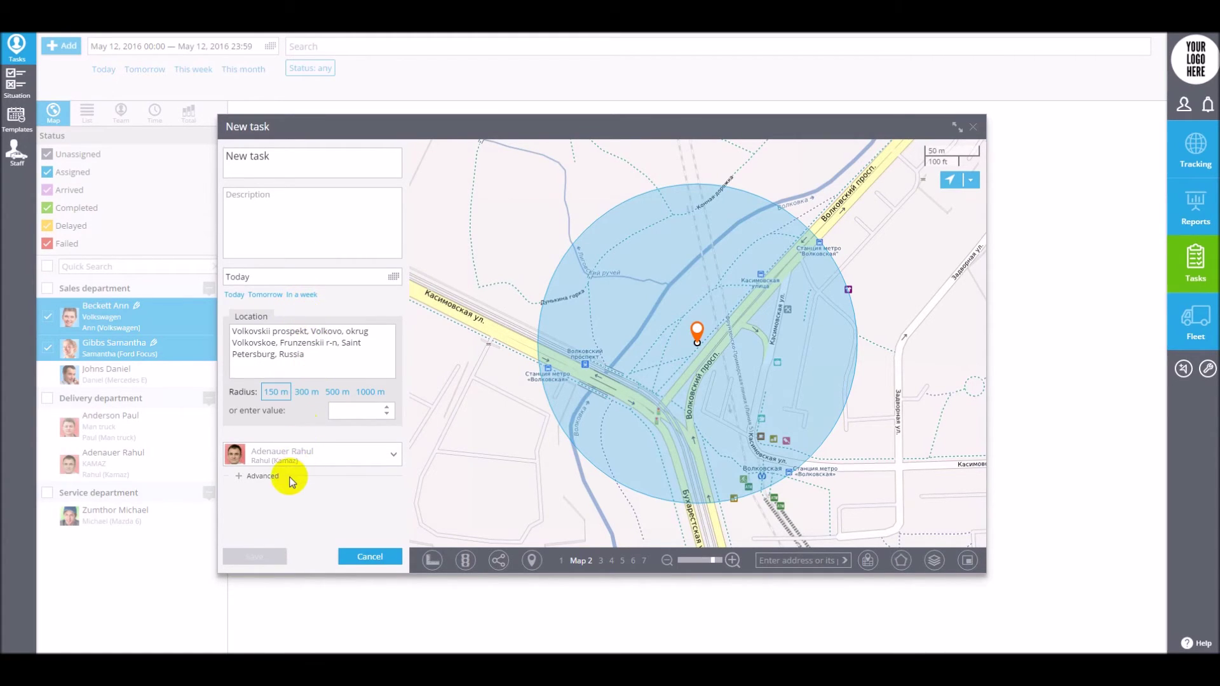
left_click(974, 124)
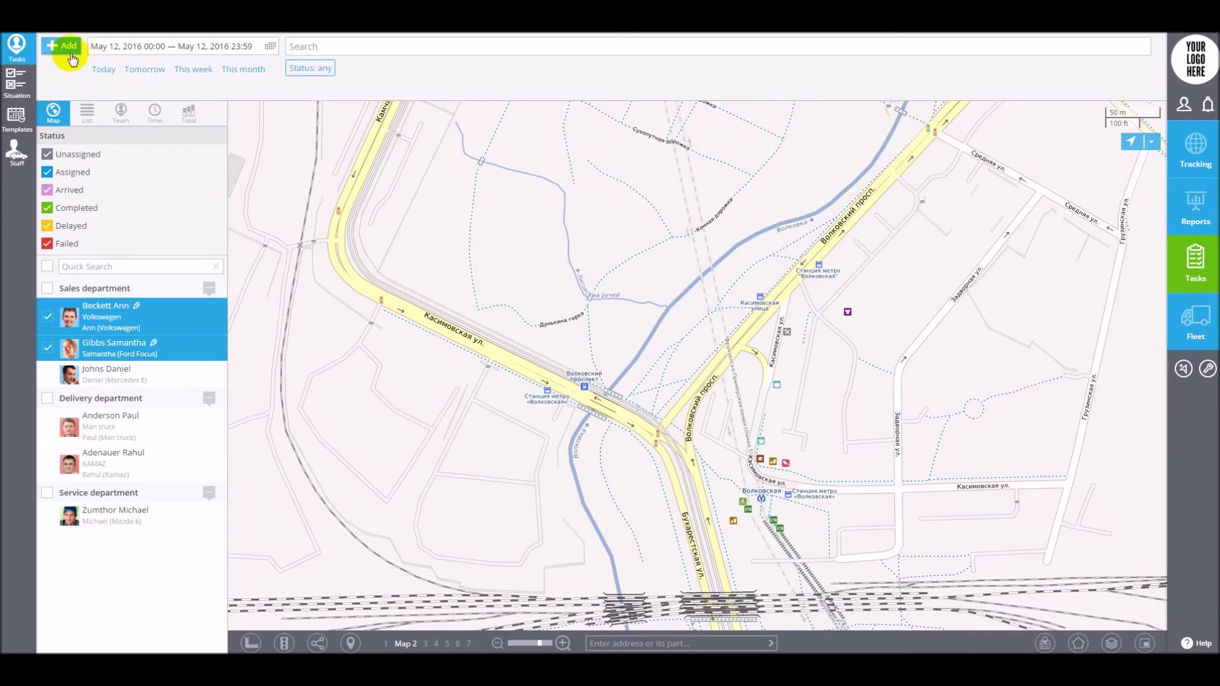
Step: Open a new route task form and close it without changes
left_click(70, 56)
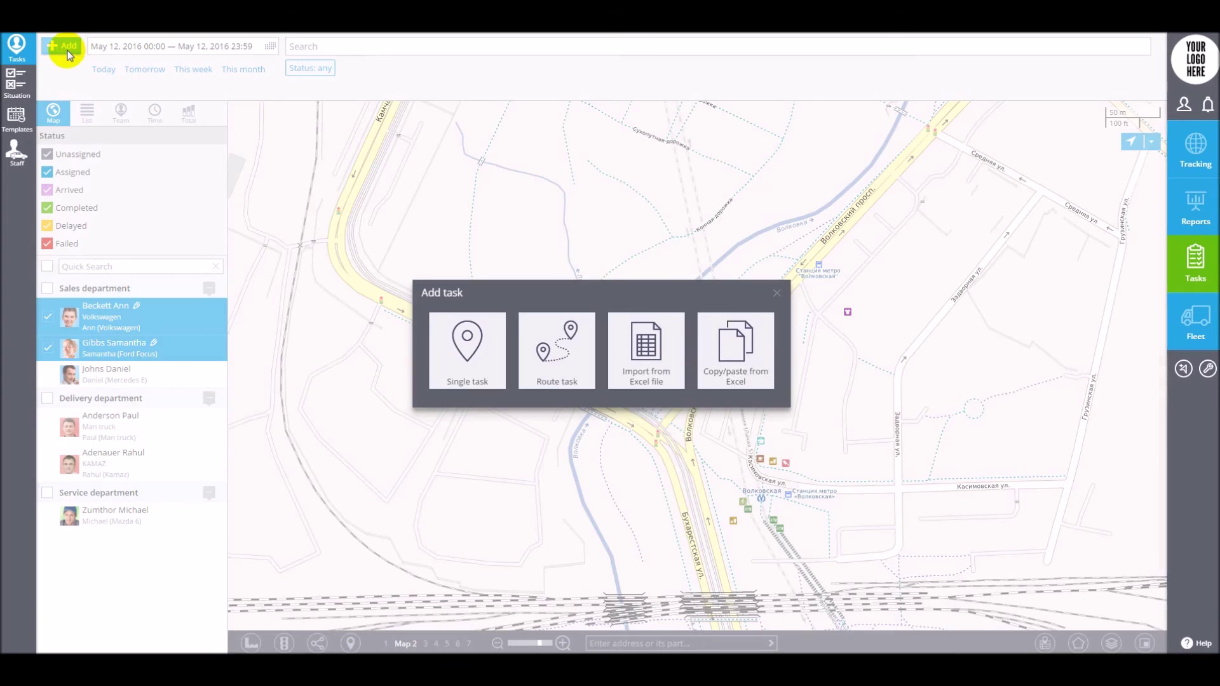
left_click(579, 357)
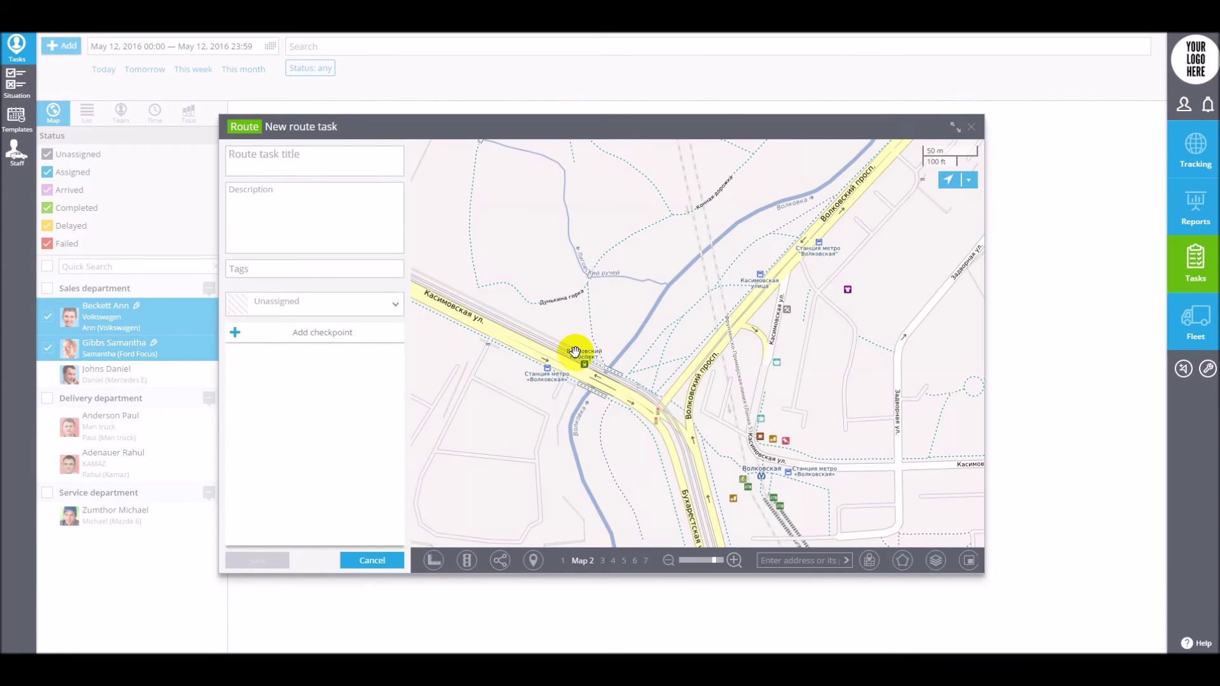
left_click(973, 129)
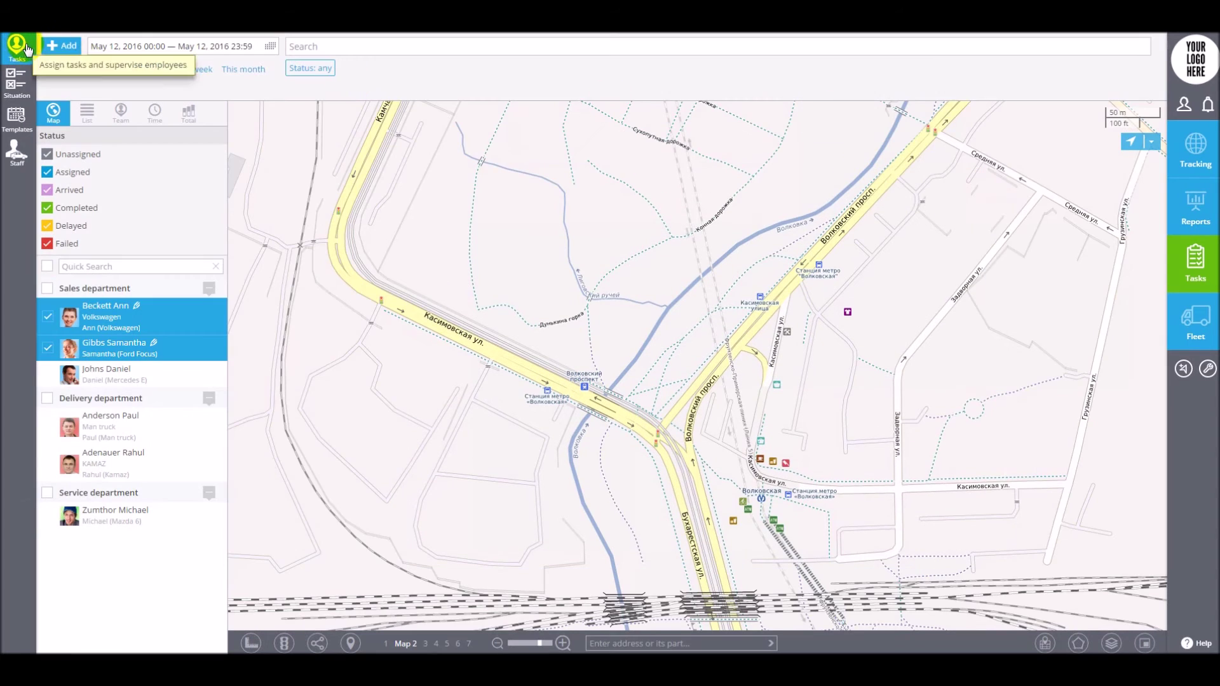
Step: Try the Excel file task import with auto-assign to employees, then vehicles, and close it
left_click(66, 56)
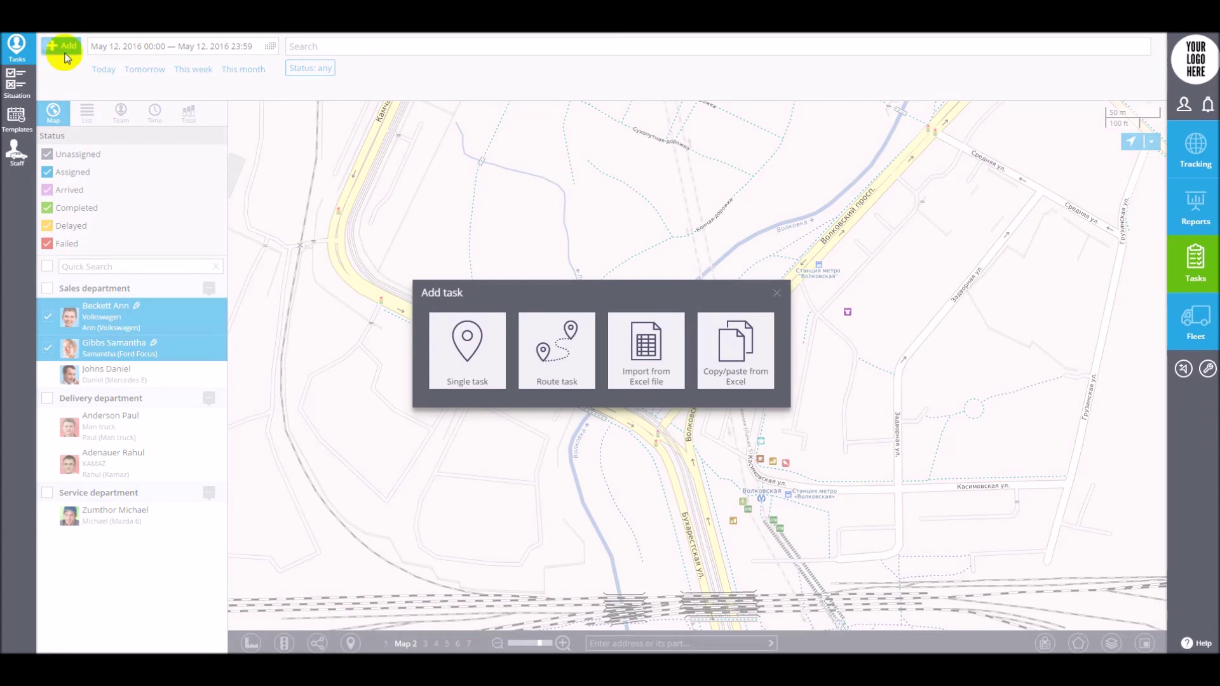
left_click(646, 348)
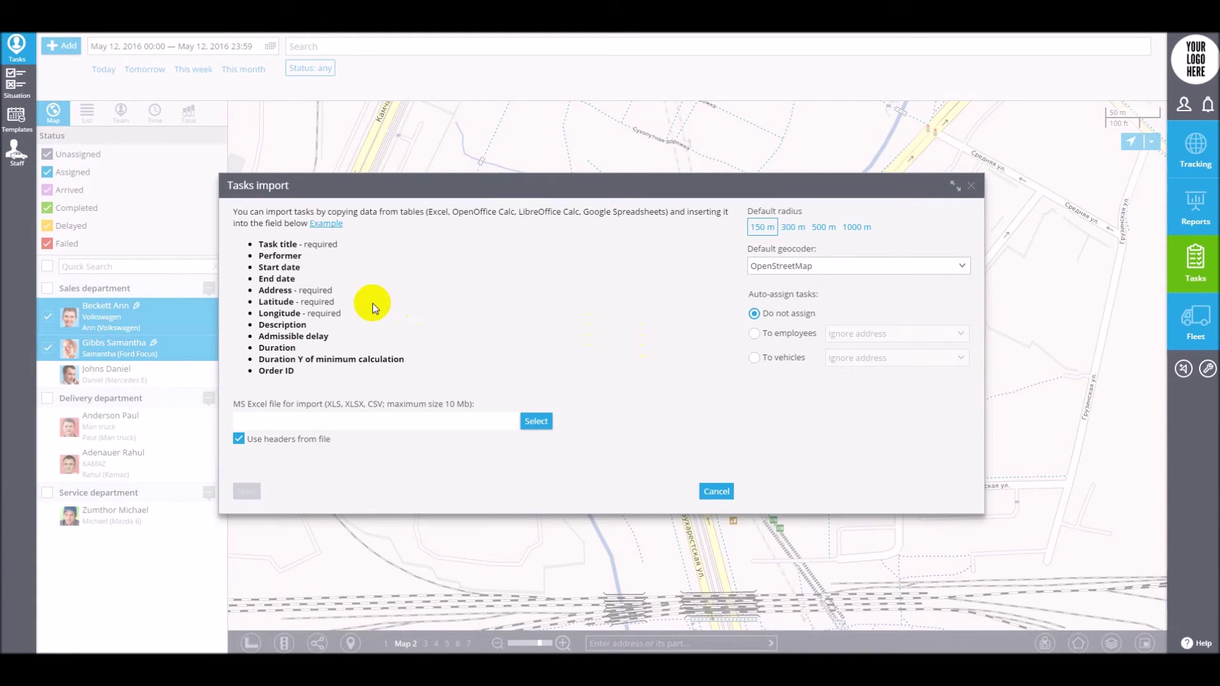
left_click(754, 333)
left_click(757, 358)
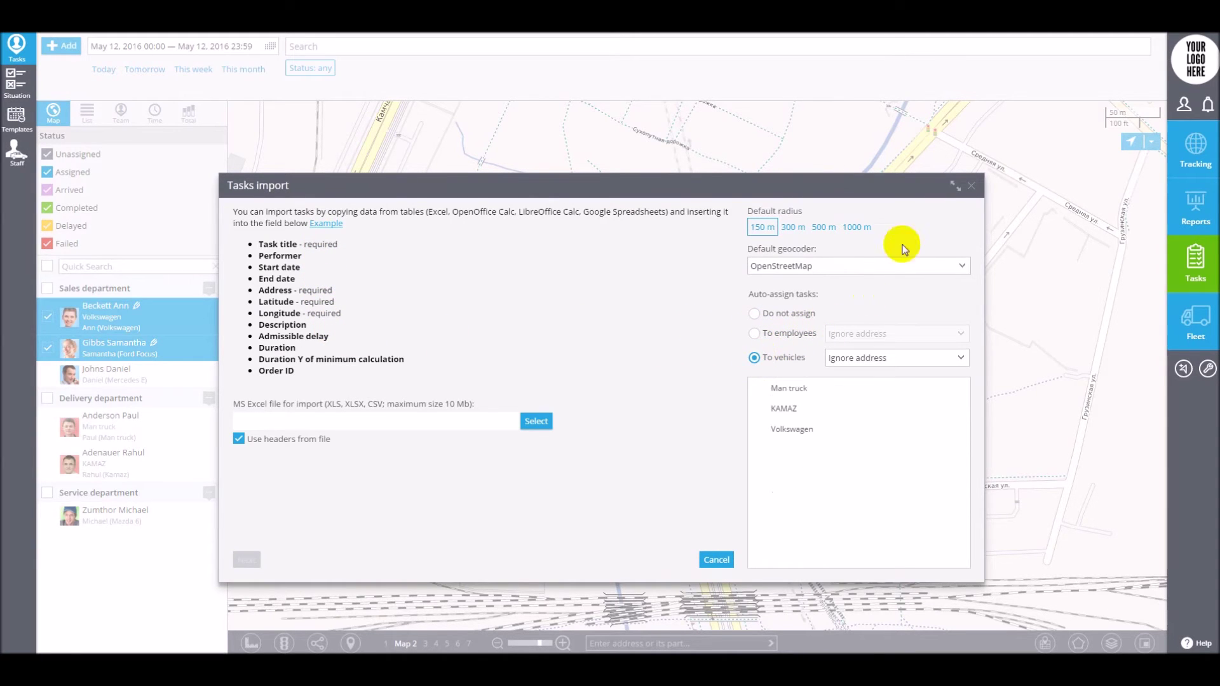
left_click(970, 187)
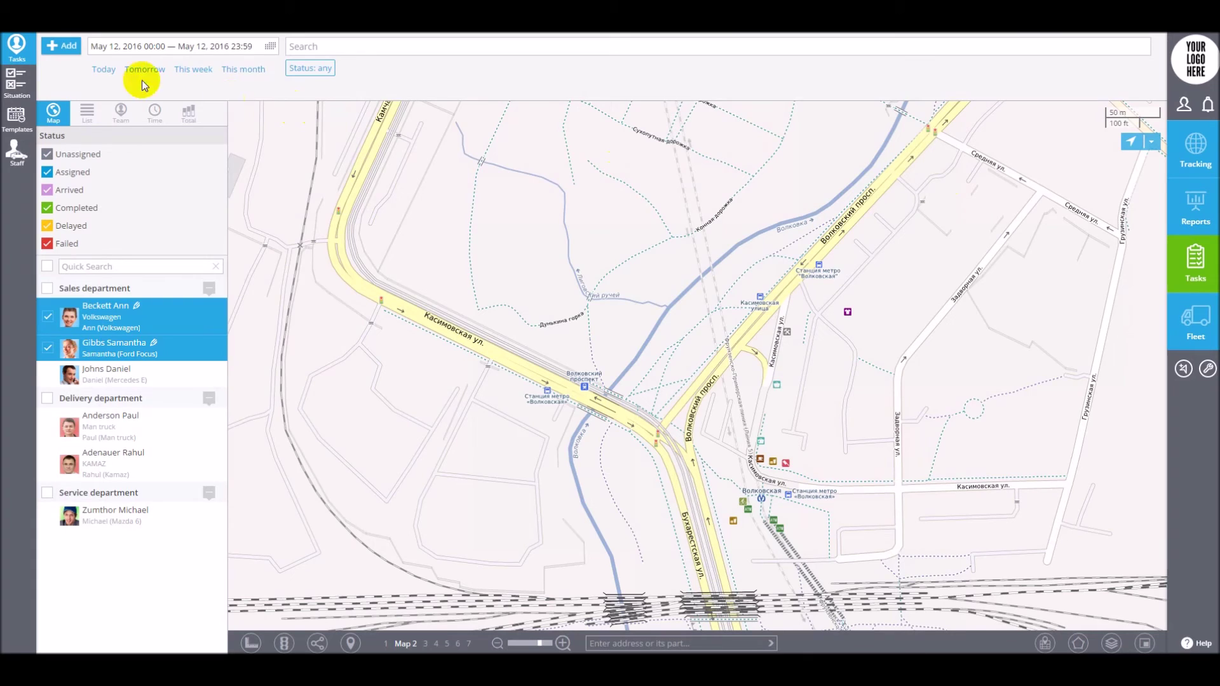
Step: Try the copy/paste-from-Excel import with auto-assign to employees, then close it without importing
left_click(68, 46)
left_click(715, 345)
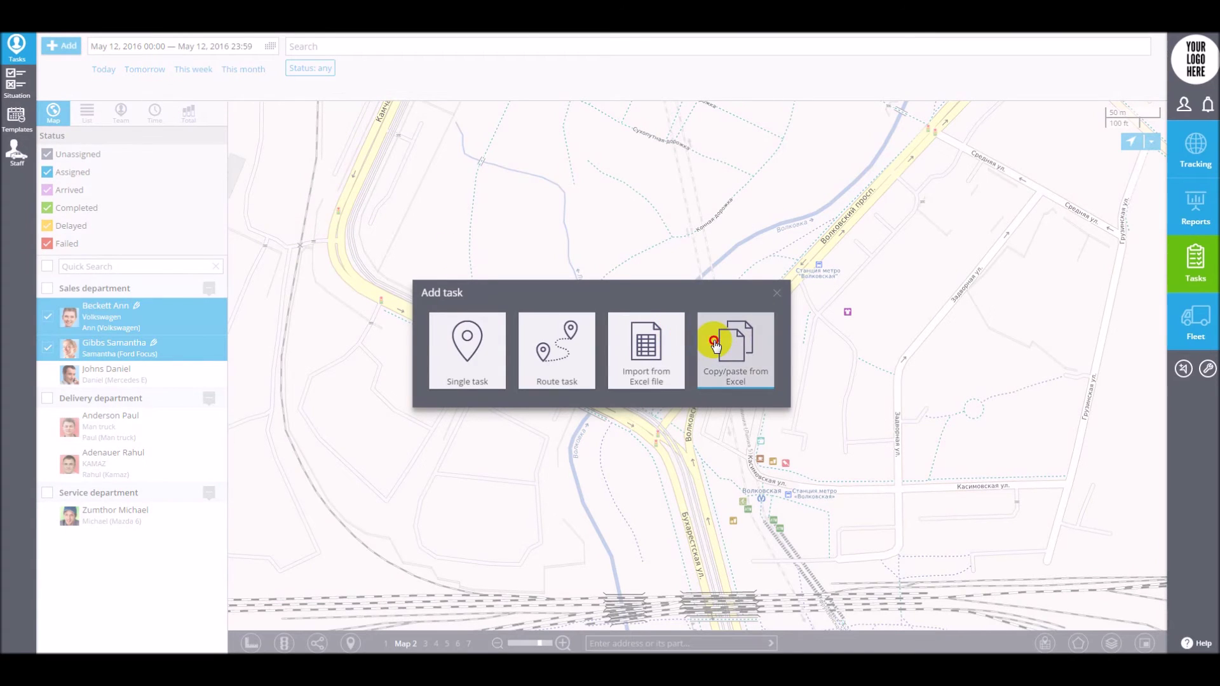
left_click(755, 335)
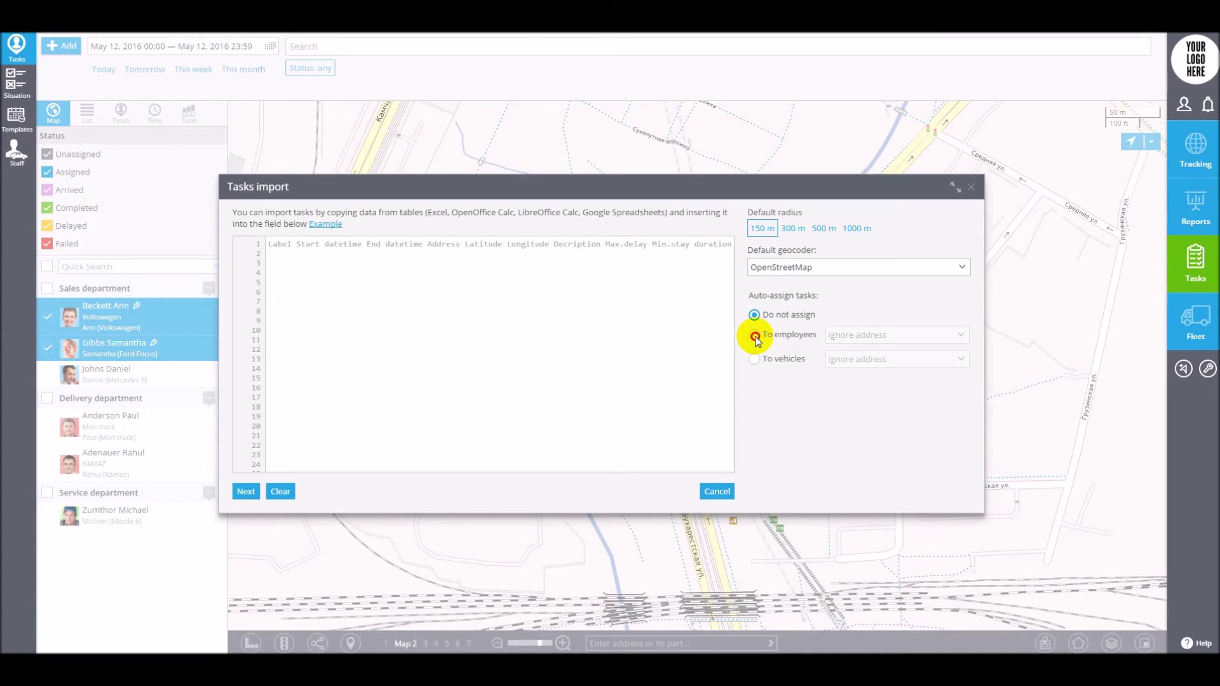
left_click(971, 187)
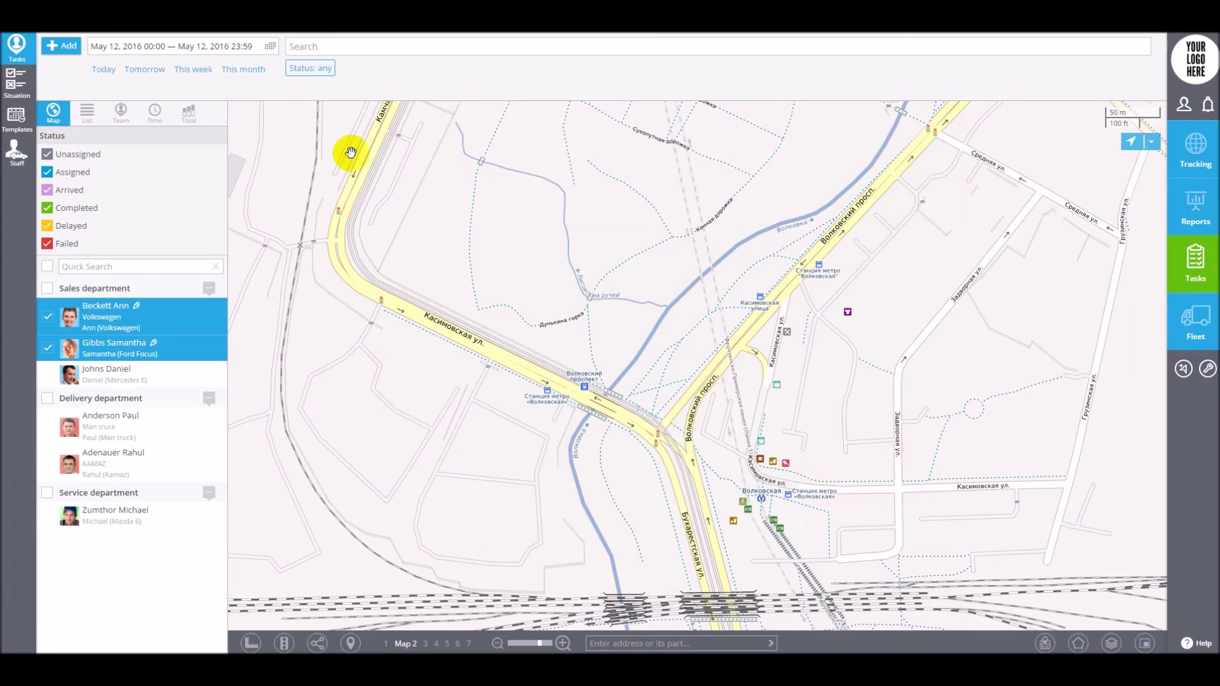
Step: Filter the tasks to a single employee and view the upper task pin's details
left_click(48, 317)
left_click(49, 321)
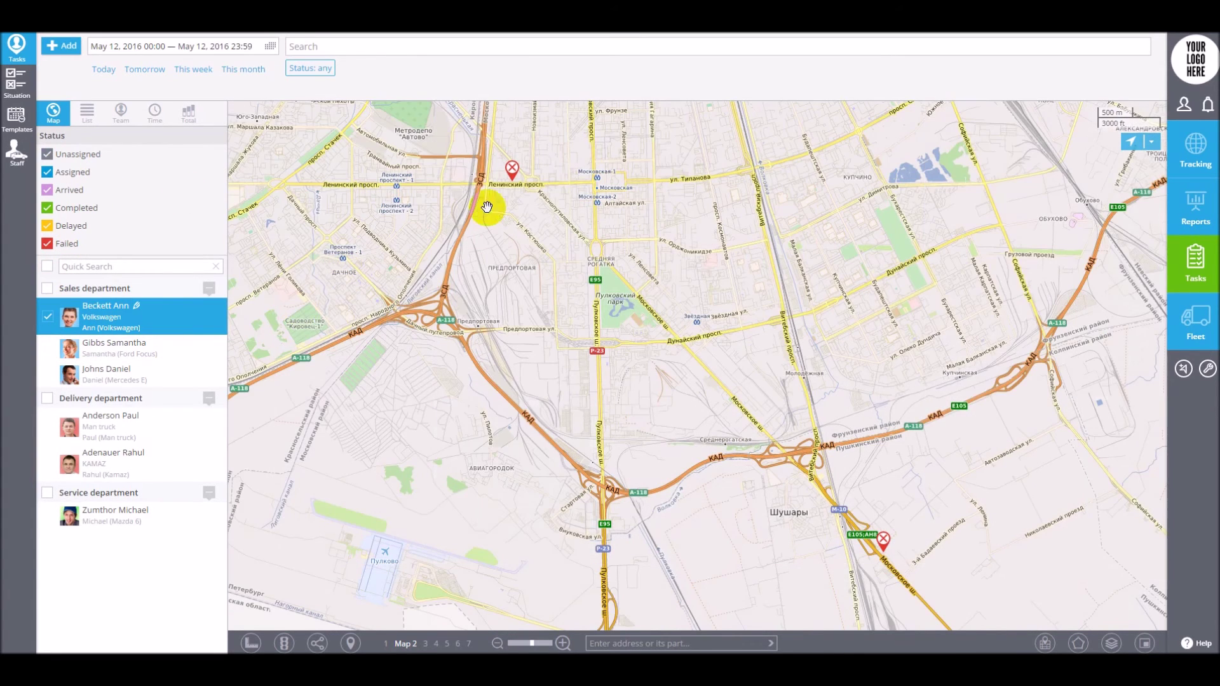
left_click(512, 172)
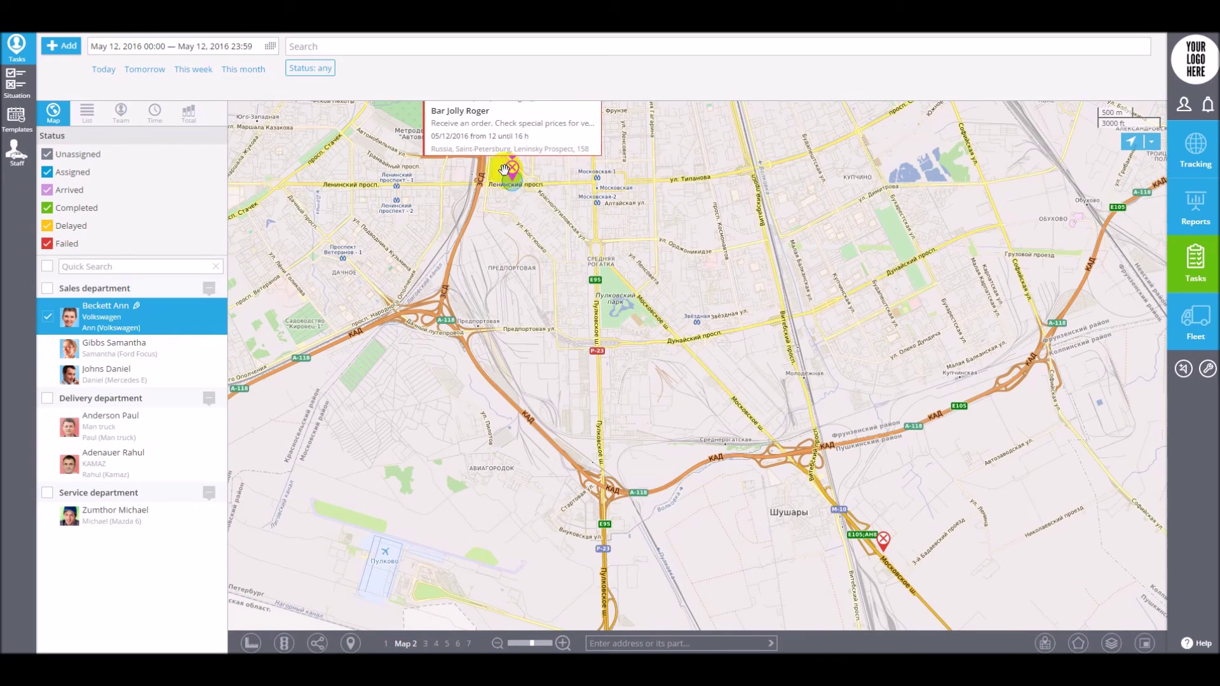
Step: Cycle through the List, Team, Time and Total task views, ending on the totals chart
left_click(84, 114)
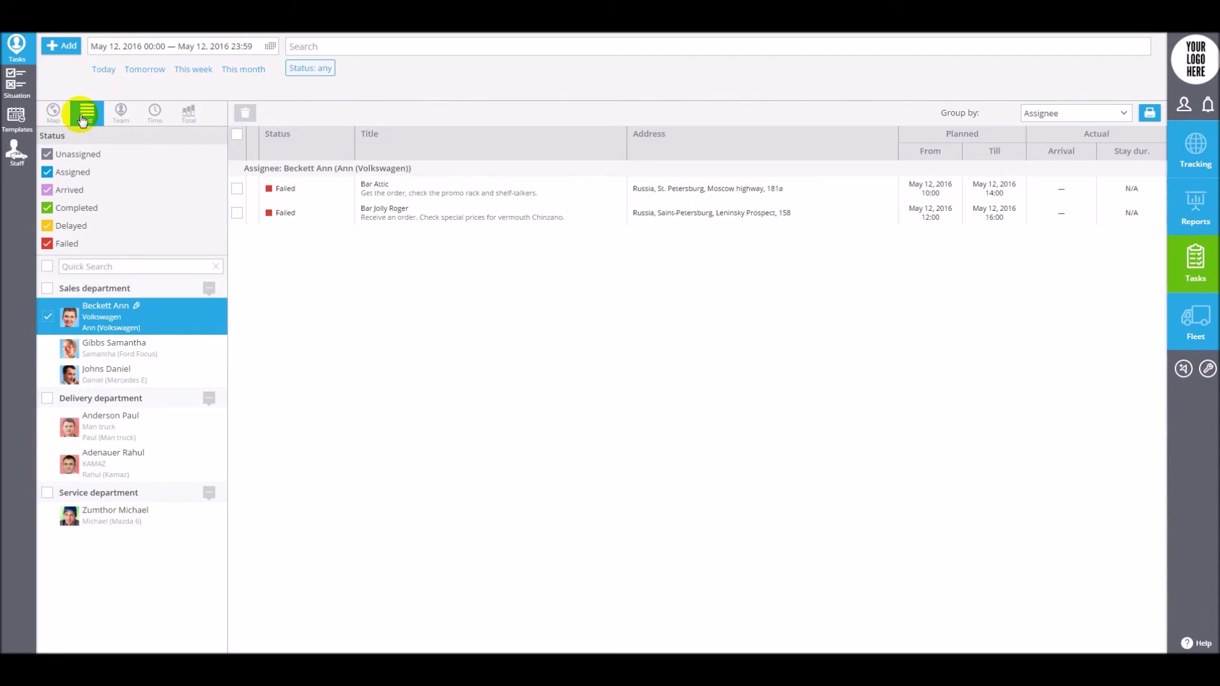
left_click(121, 116)
left_click(154, 118)
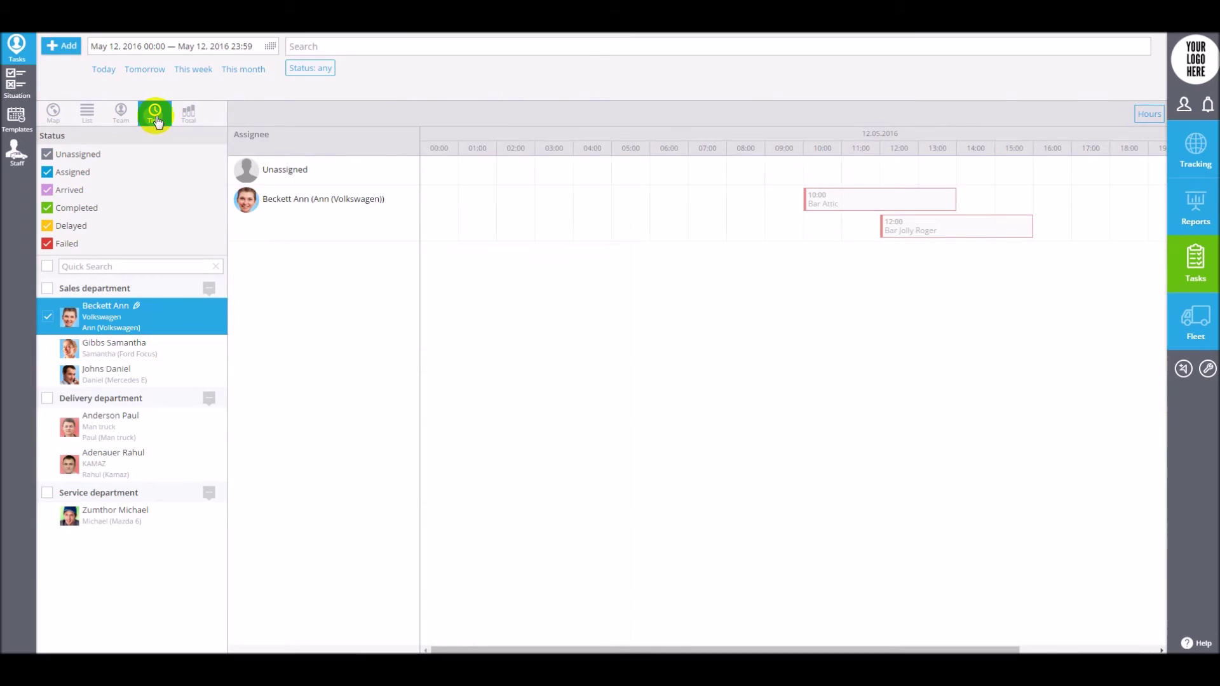
left_click(188, 118)
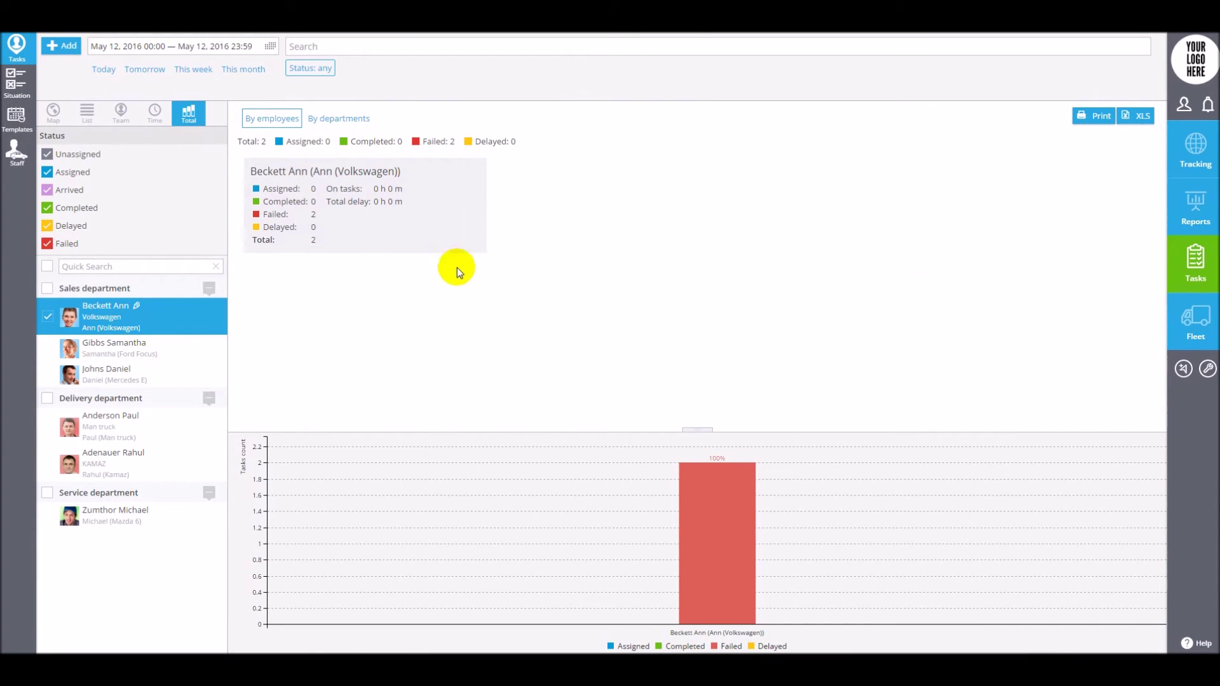
left_click(18, 80)
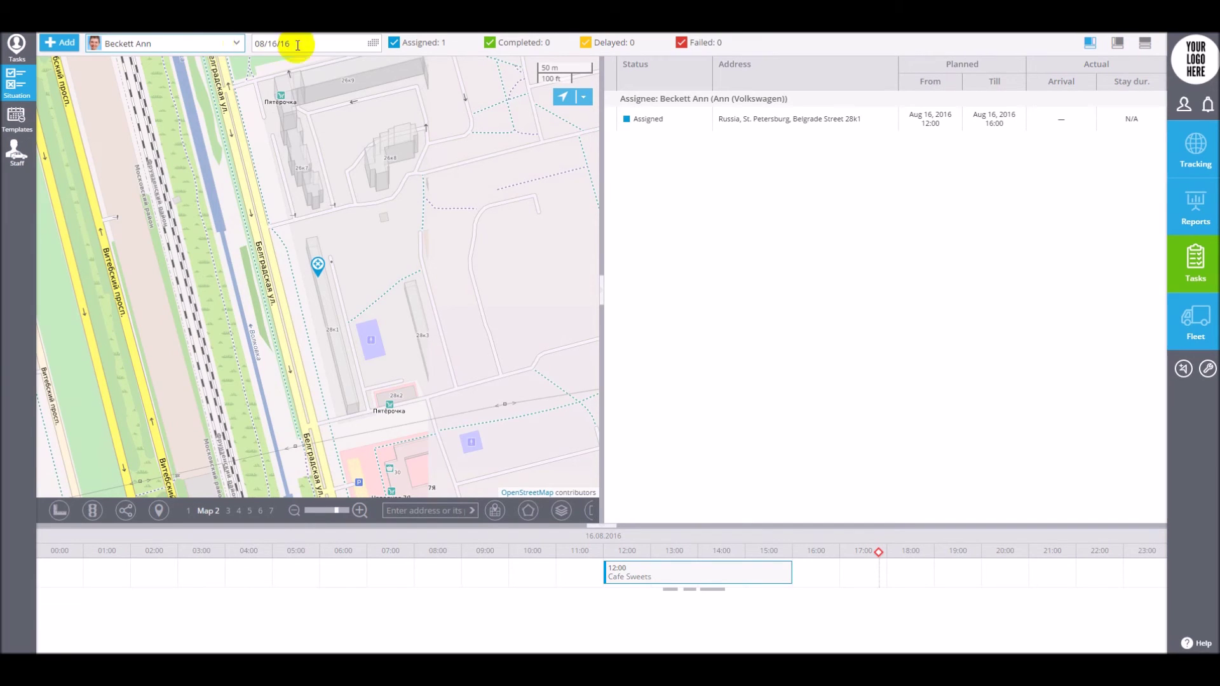
Step: Keep 16 August 2016 in the Situation date picker, then open the recurring task templates
left_click(373, 45)
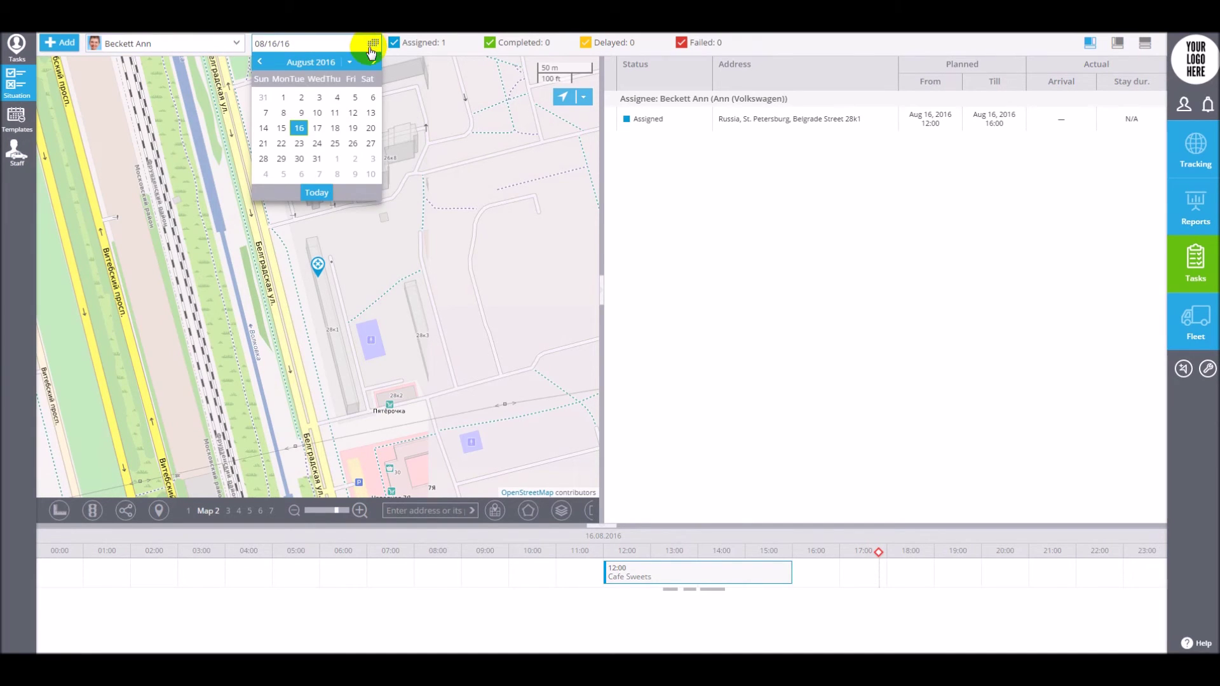
left_click(300, 127)
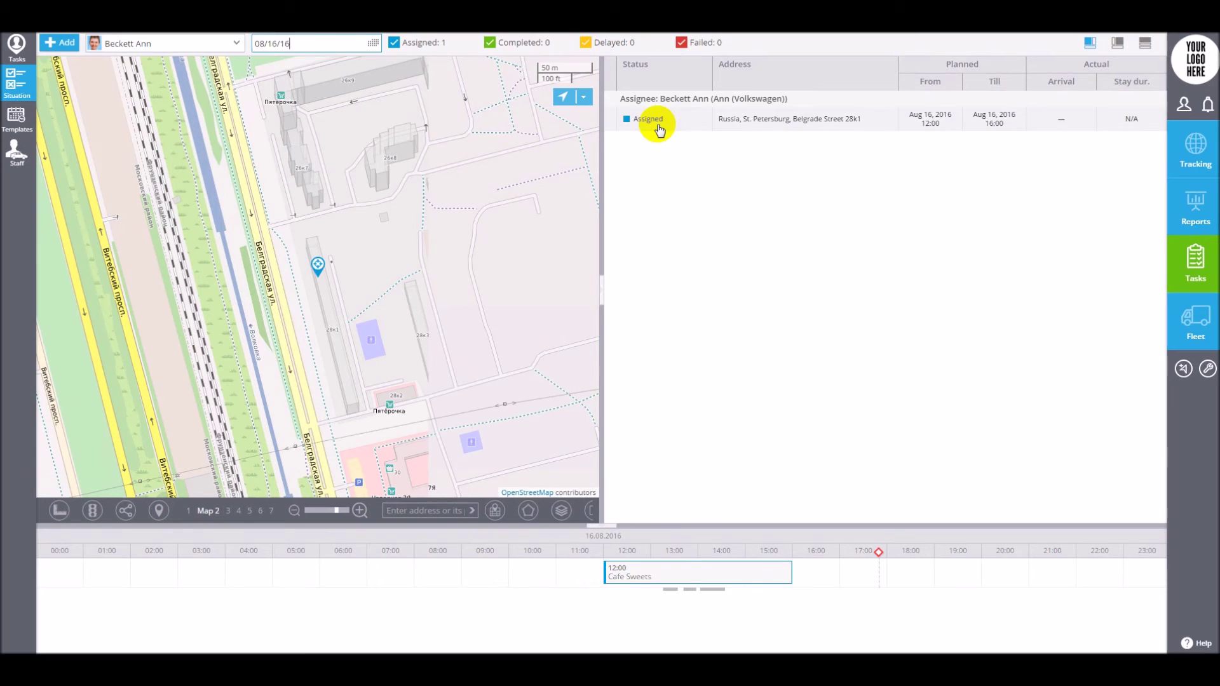
mouse_move(638, 574)
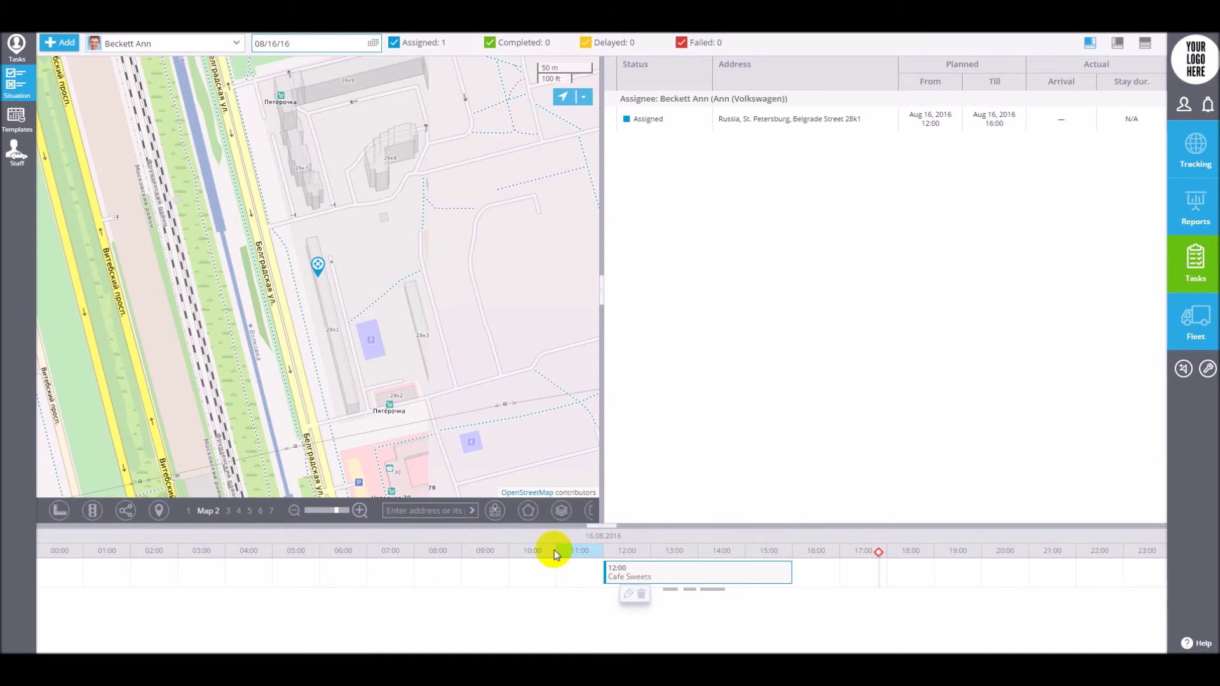
left_click(14, 116)
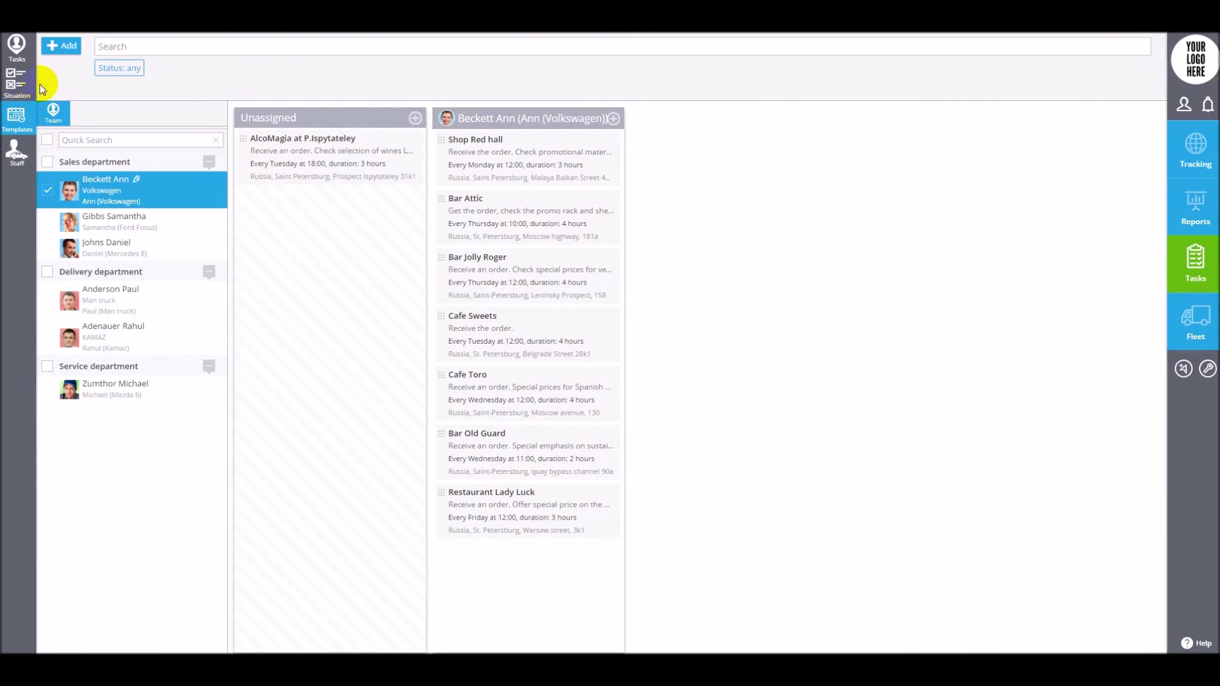
left_click(64, 57)
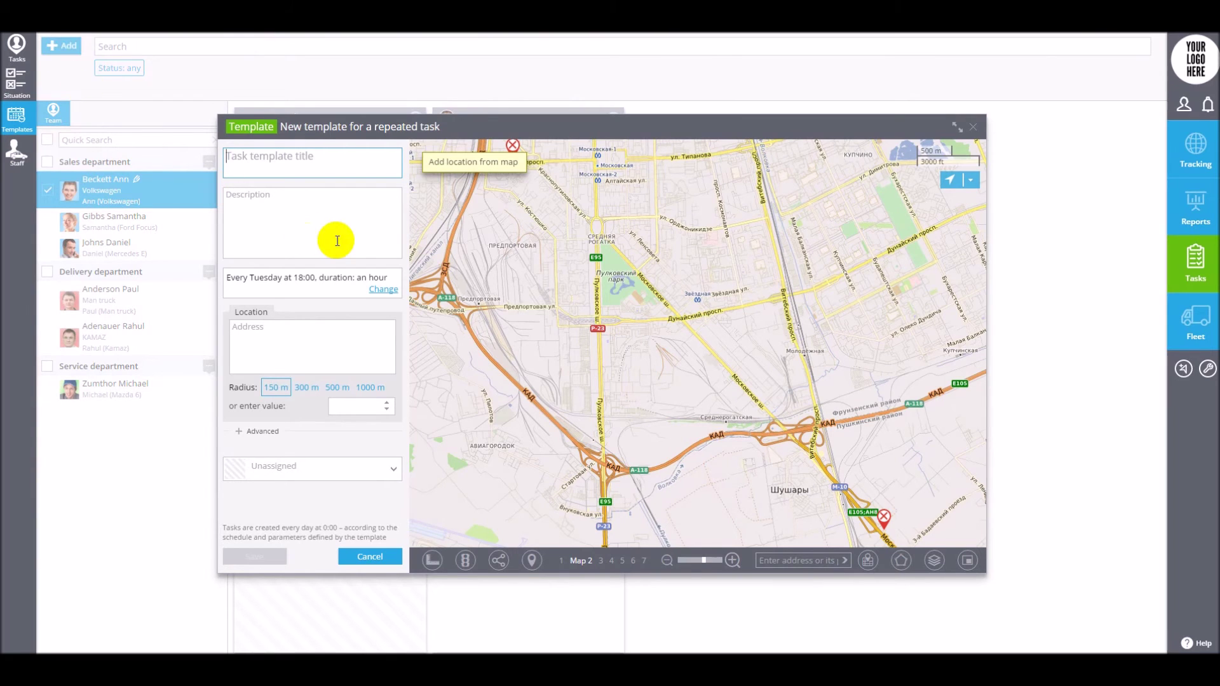
left_click(974, 128)
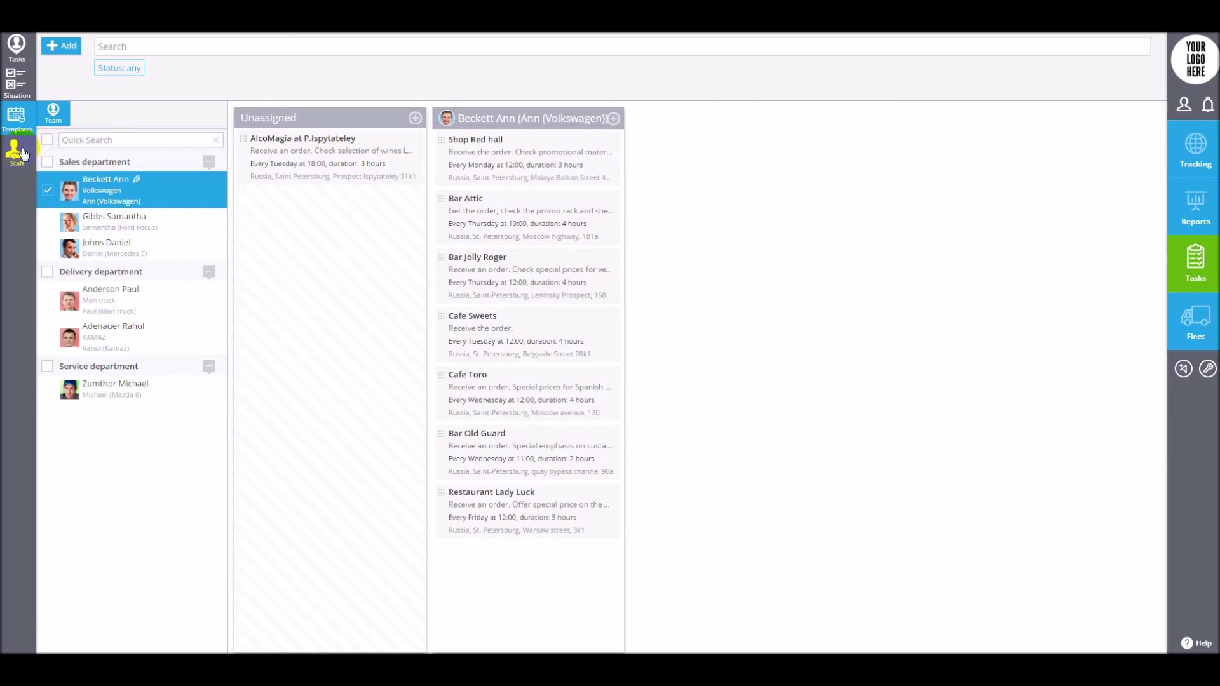
left_click(23, 154)
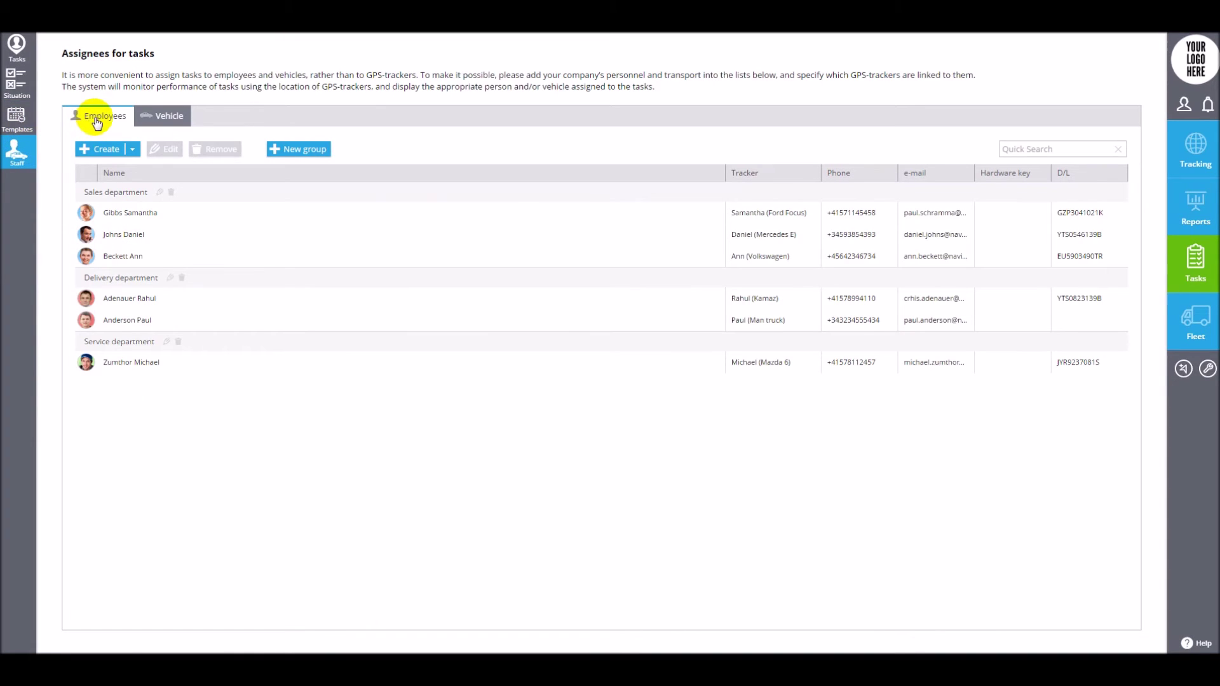
Step: Review the new-employee form's tracker and department options, close it unsaved, then switch to Vehicle
left_click(100, 148)
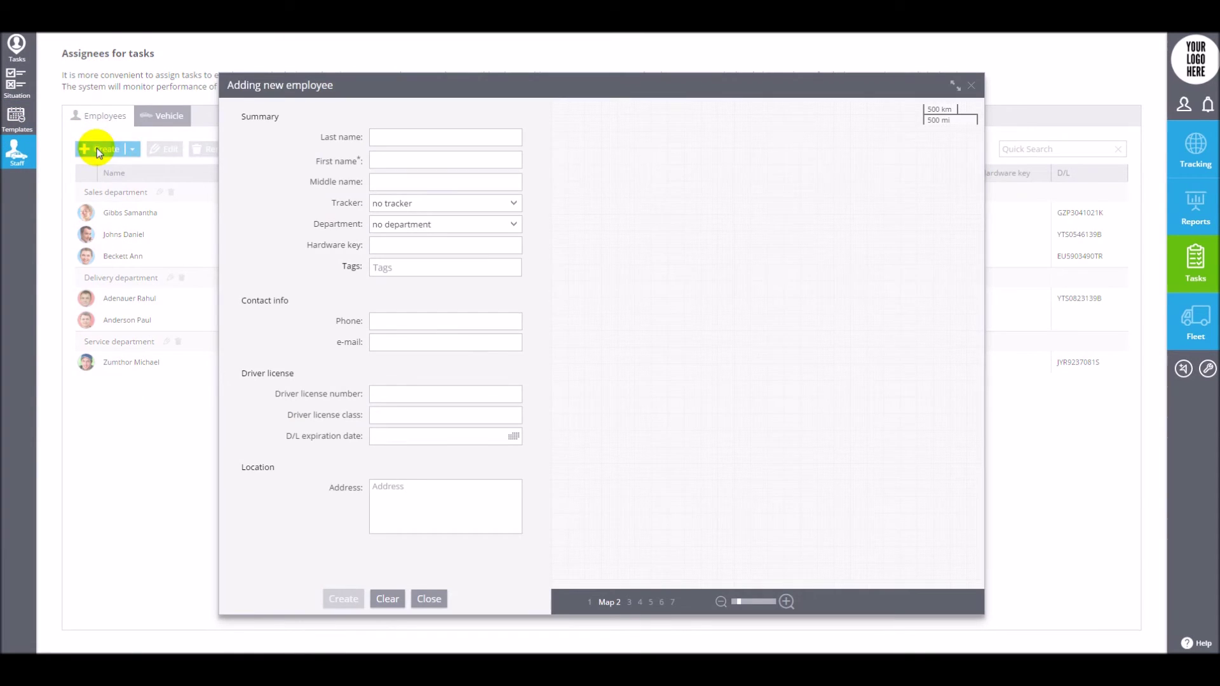
left_click(394, 204)
left_click(398, 230)
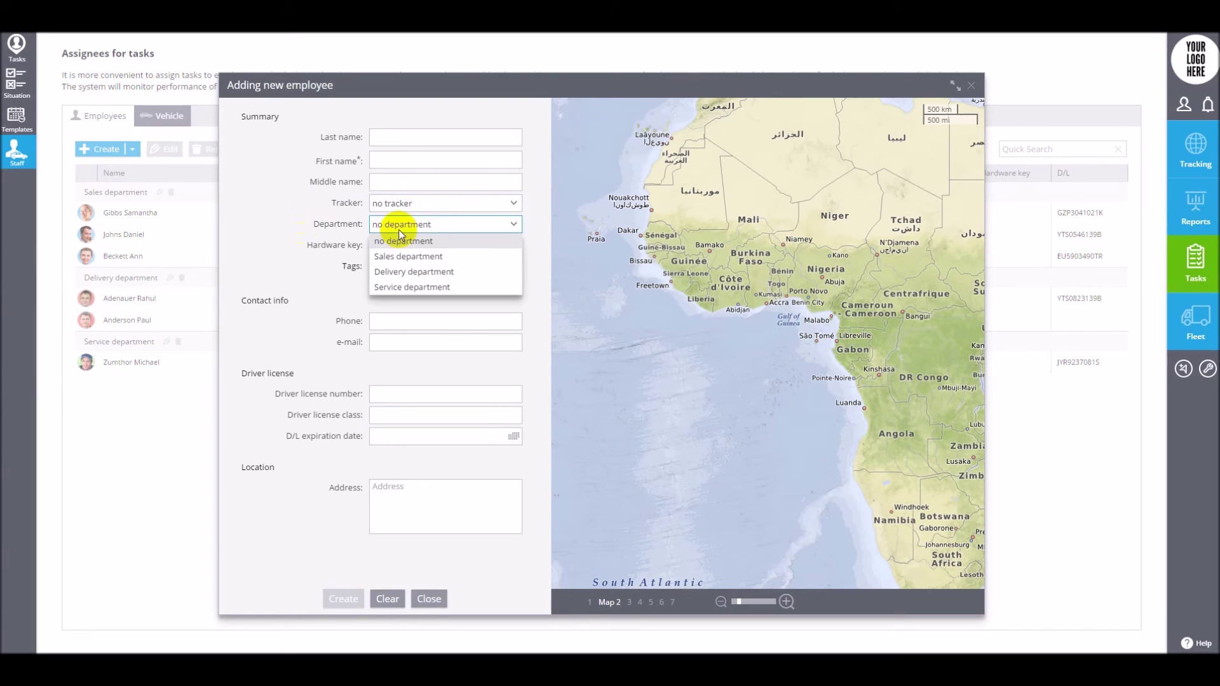
left_click(436, 230)
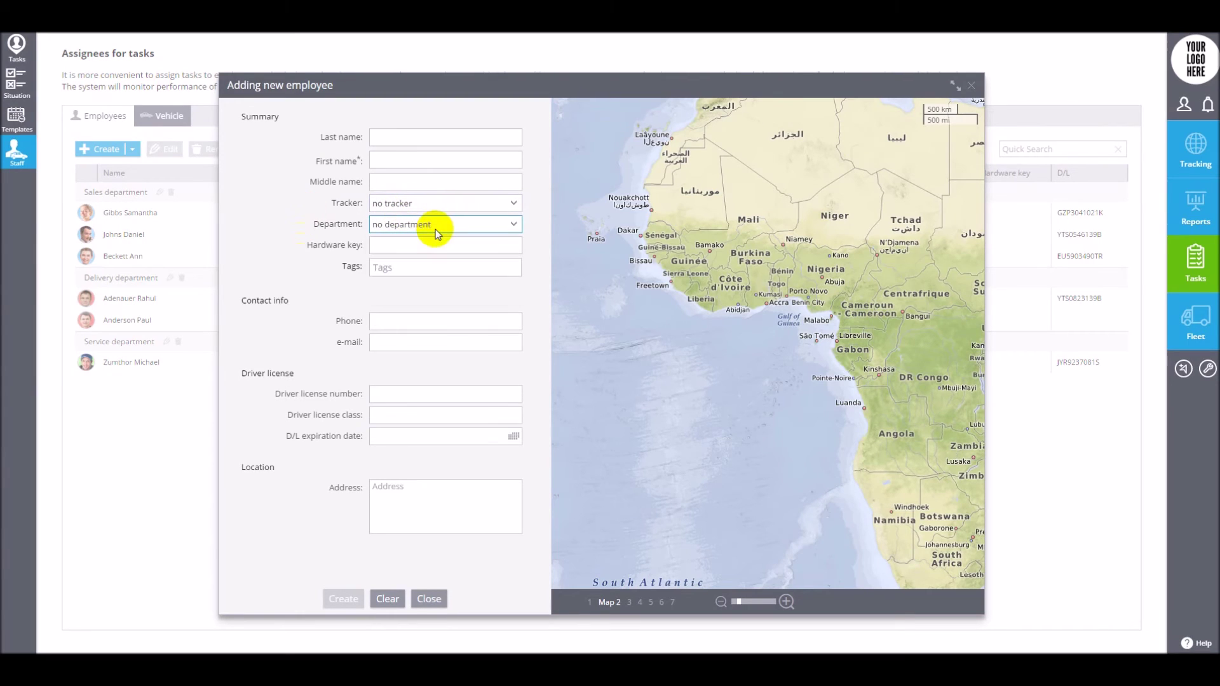
left_click(973, 86)
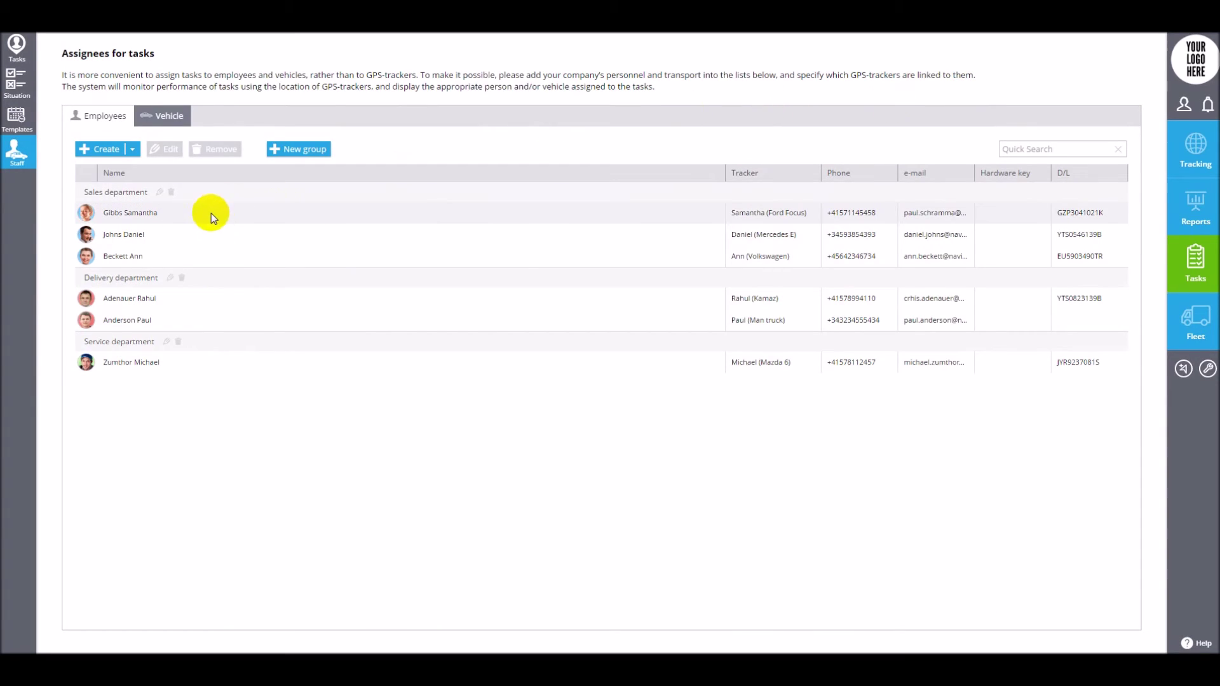
left_click(171, 117)
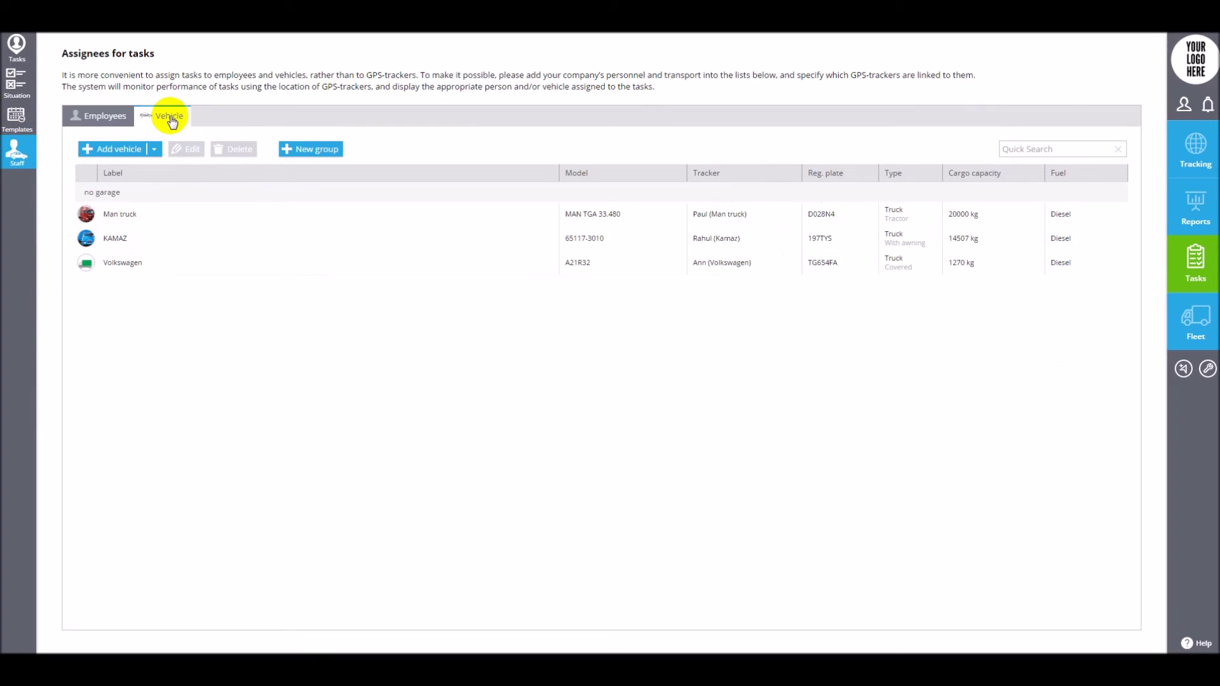
Step: Try the new-vehicle form's garage, tracker, cargo and 70 fuel consumption fields, then close it unsaved
left_click(112, 150)
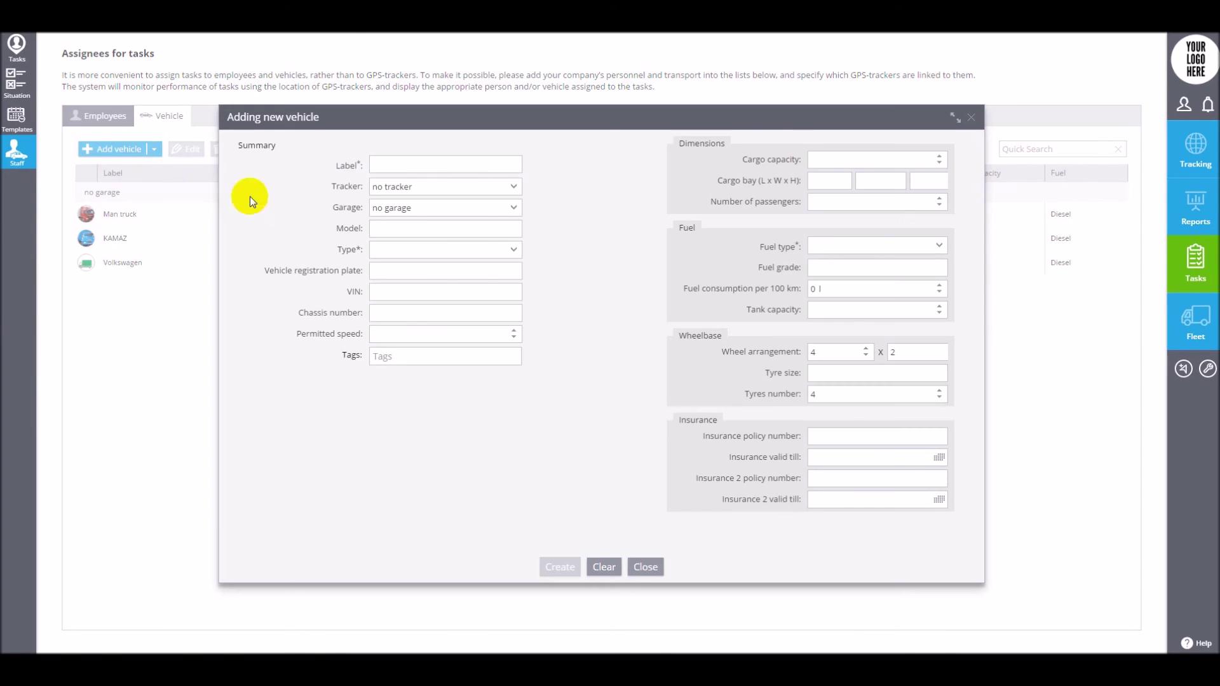
left_click(422, 208)
left_click(437, 187)
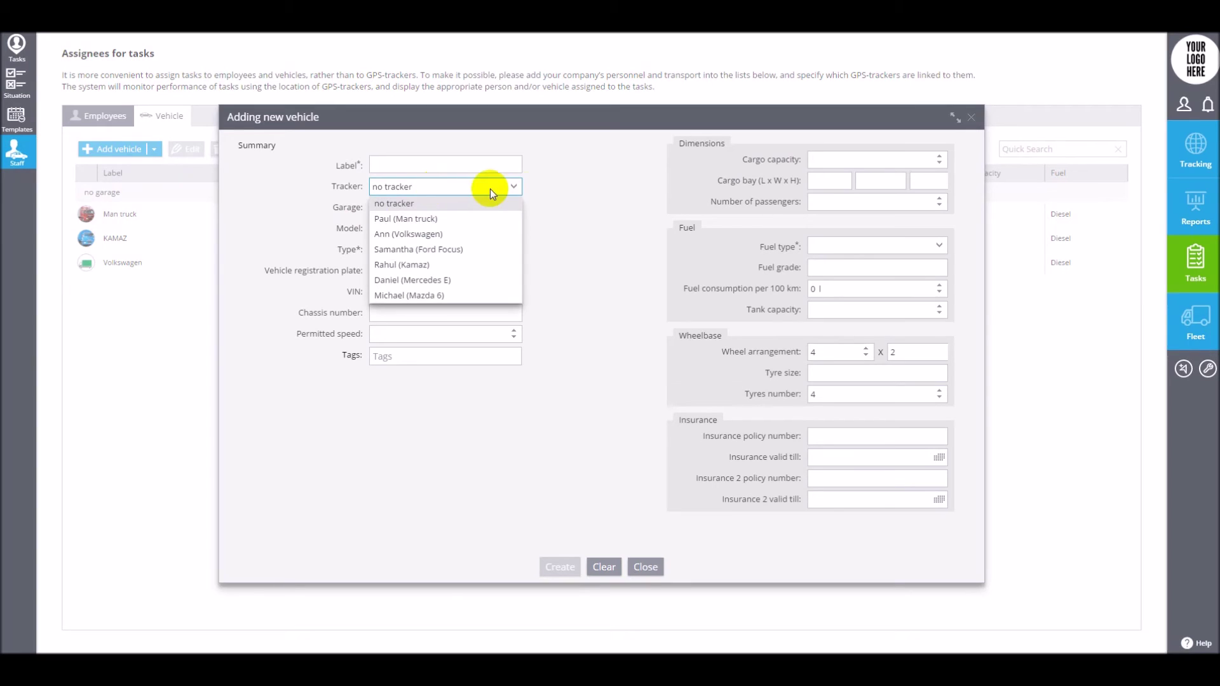
left_click(546, 196)
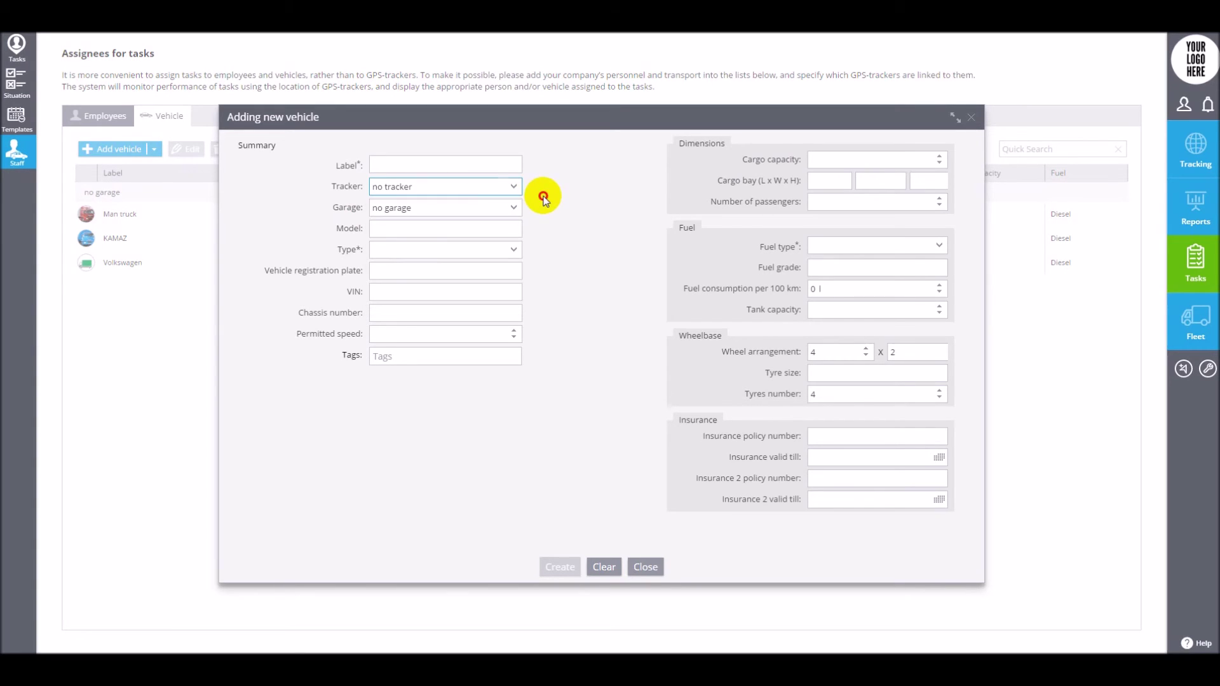
left_click(822, 161)
left_click(826, 182)
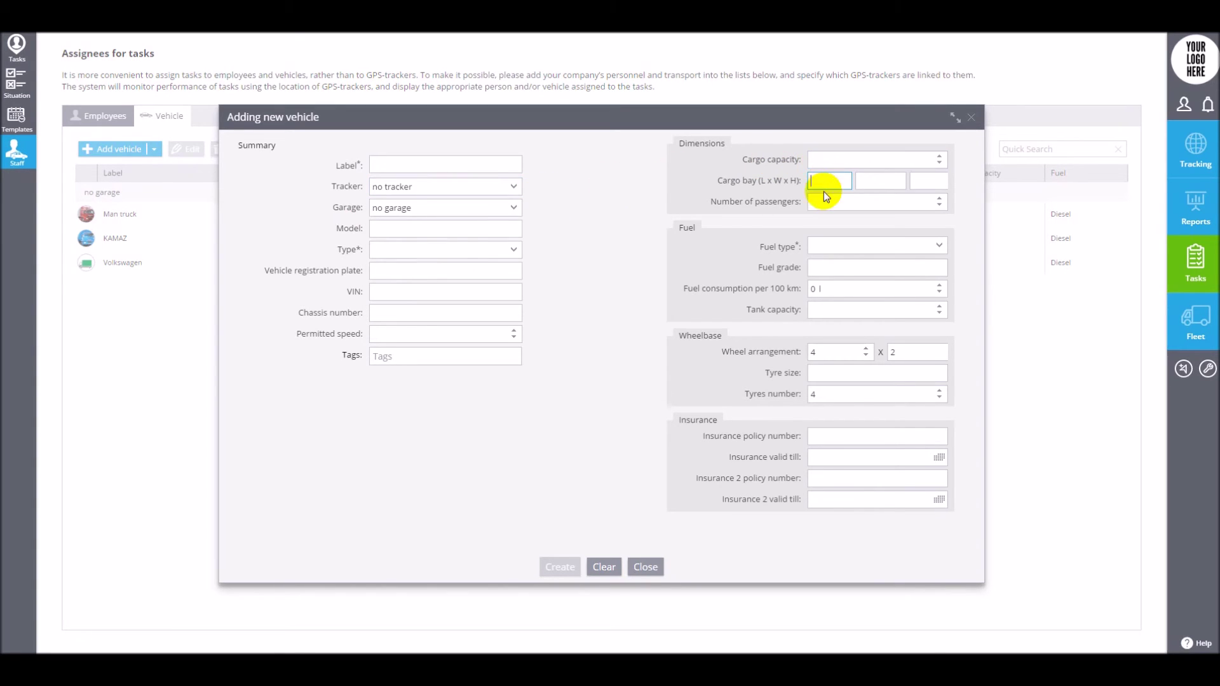
left_click(811, 290)
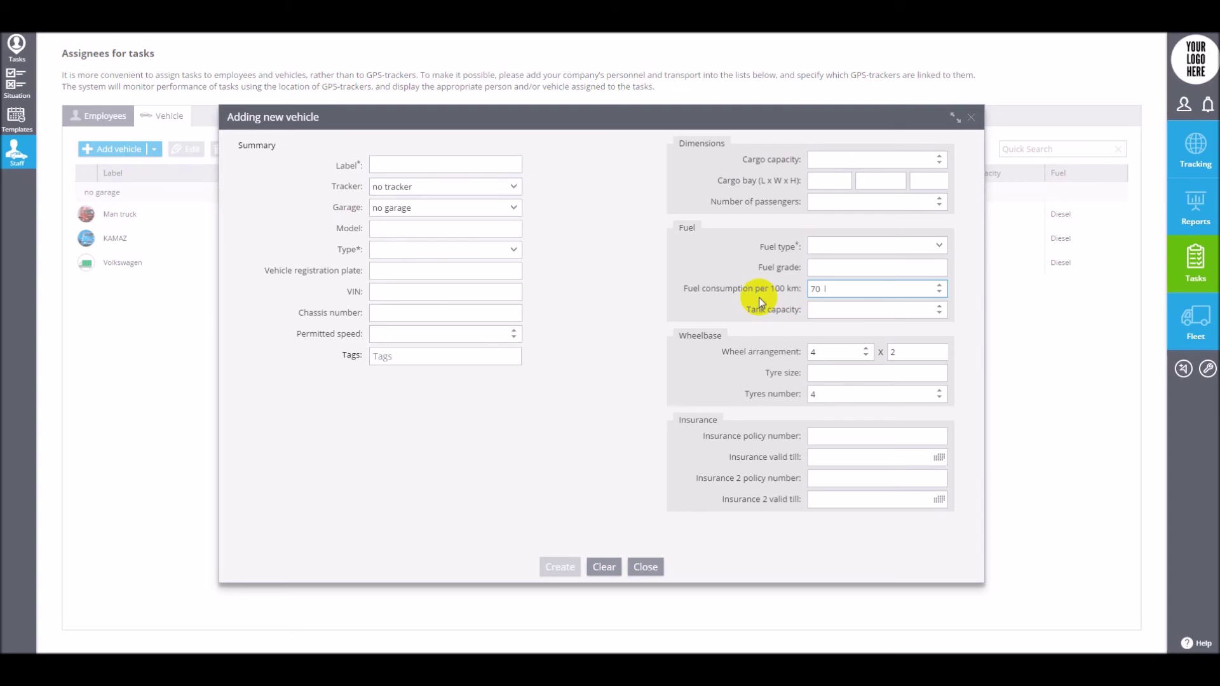
left_click(740, 363)
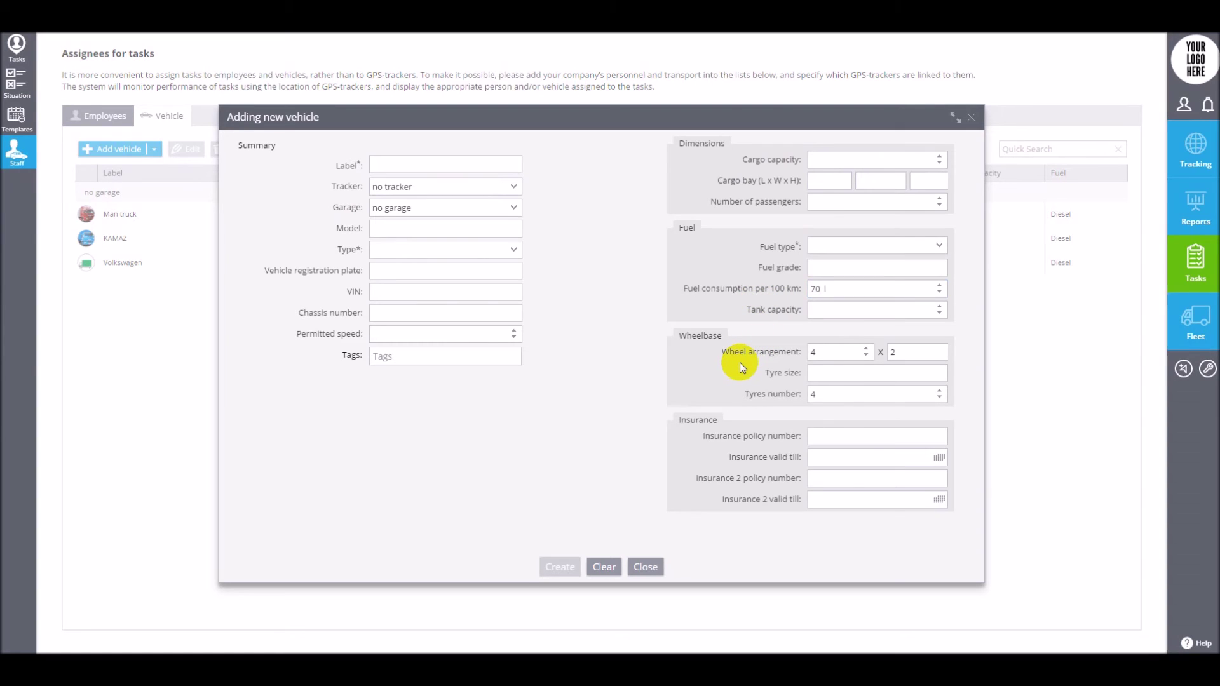
left_click(973, 119)
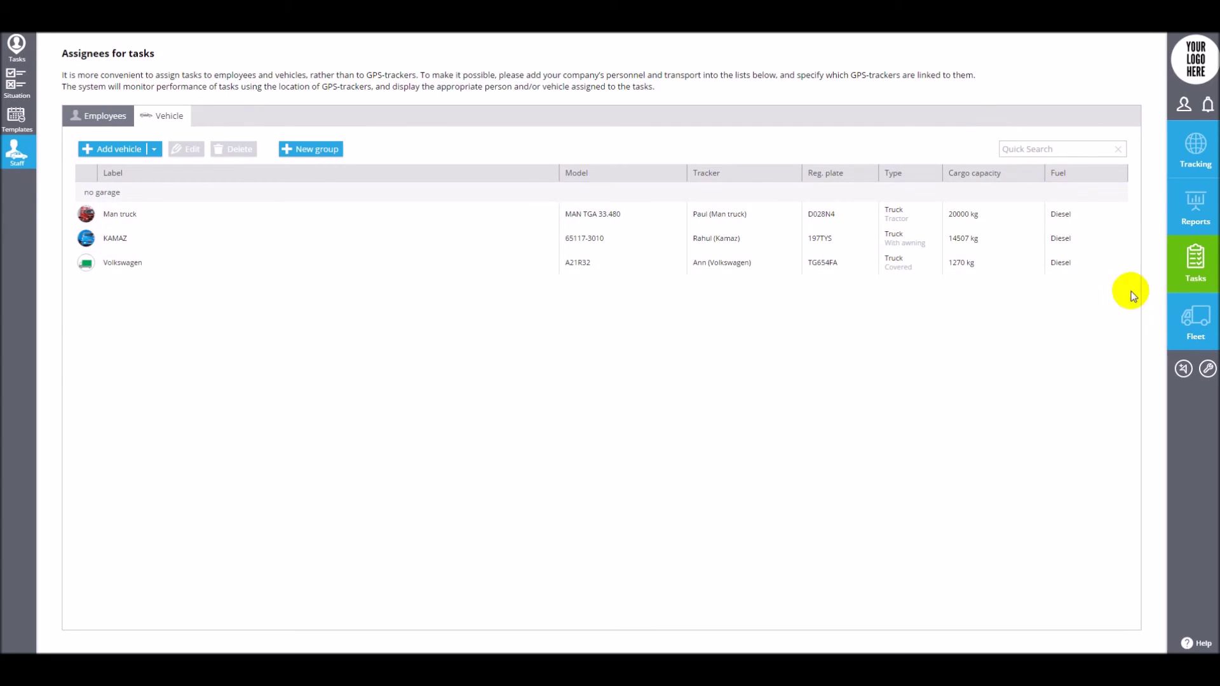
Step: Open the Fleet app on its Employees management page
left_click(1176, 320)
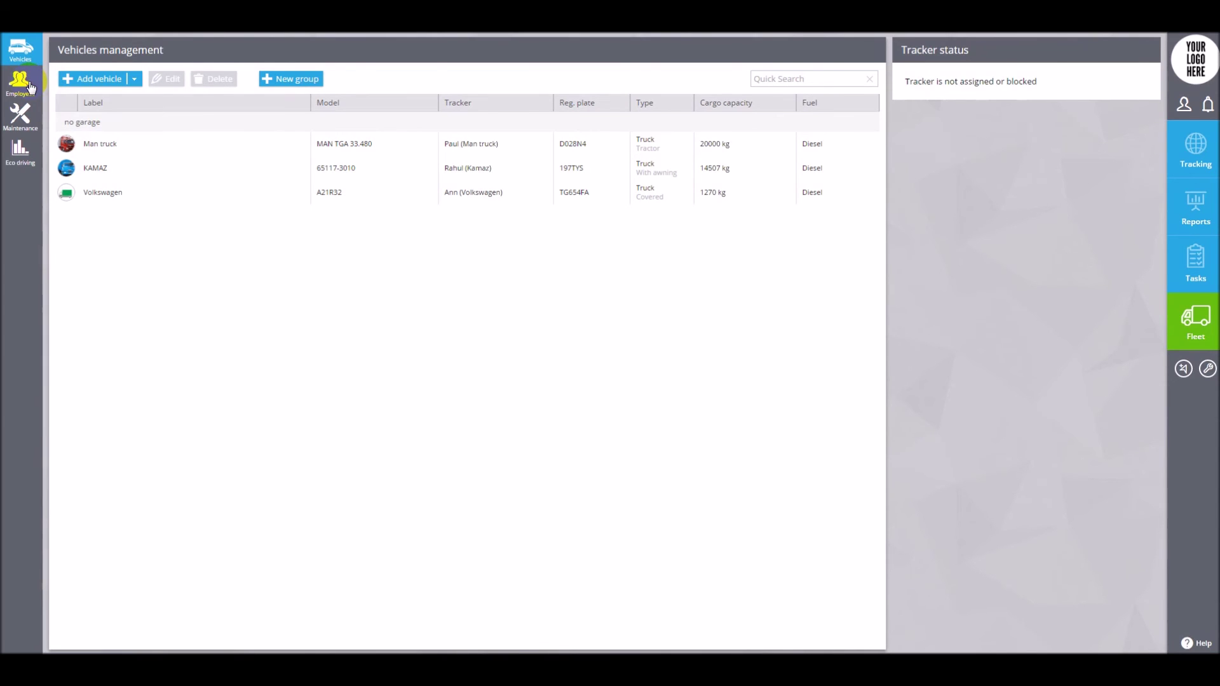
left_click(20, 81)
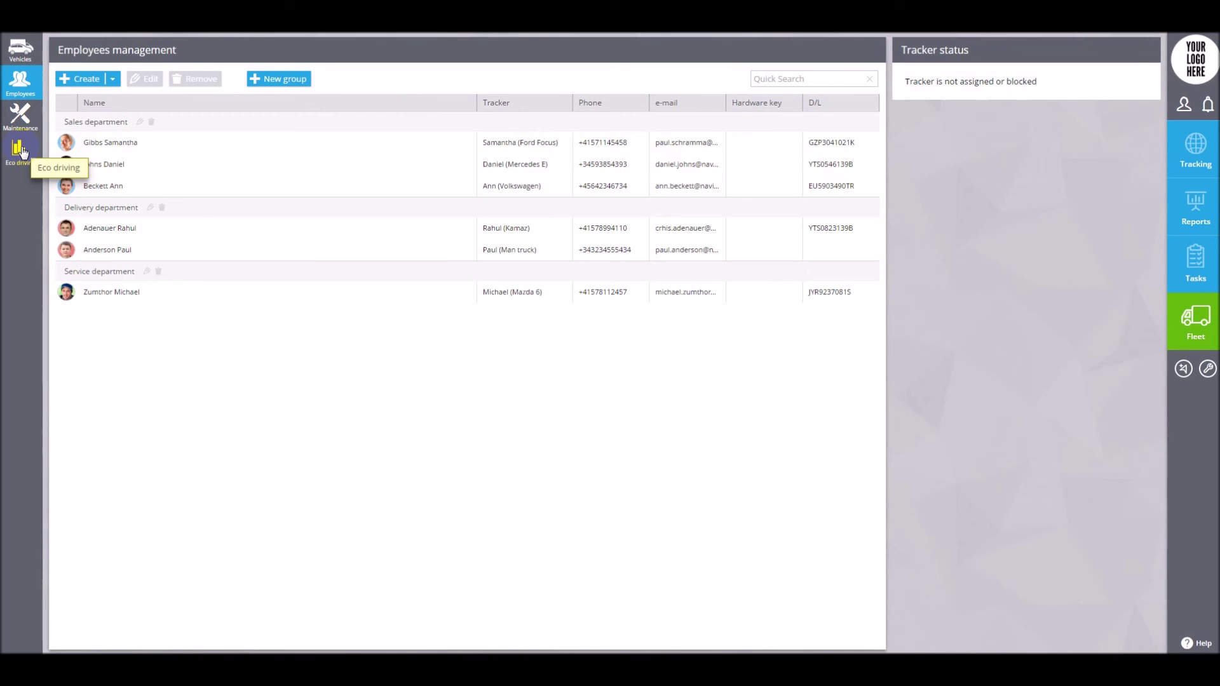
left_click(21, 117)
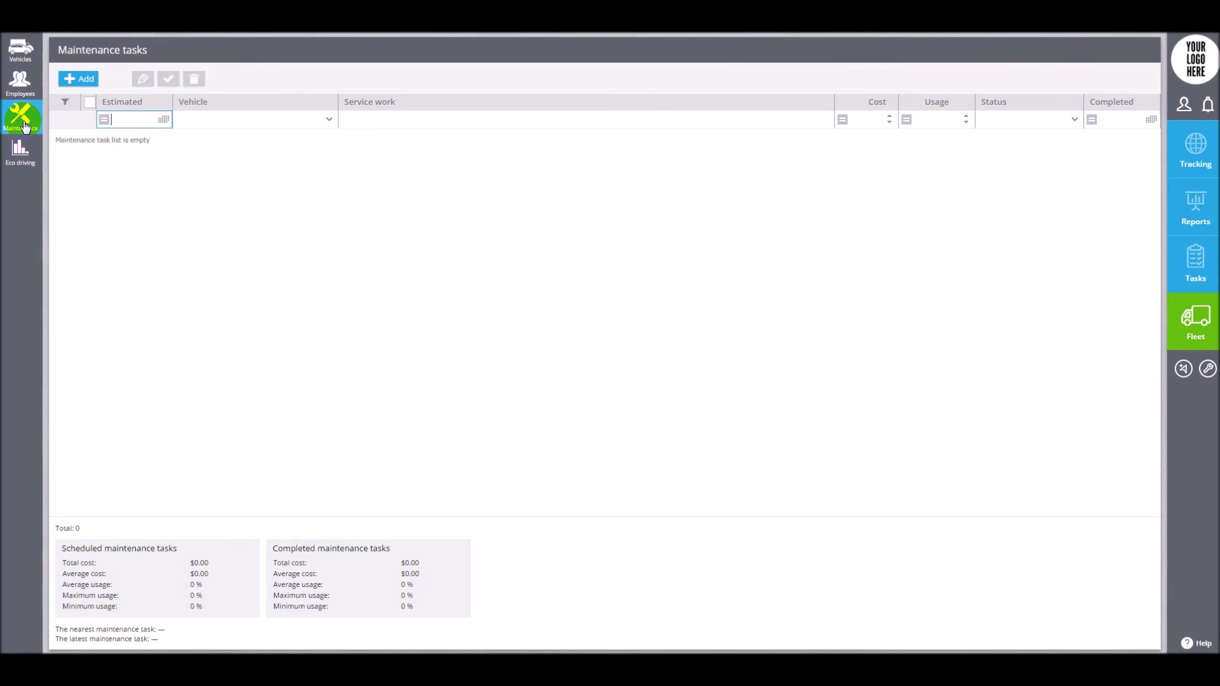
left_click(76, 80)
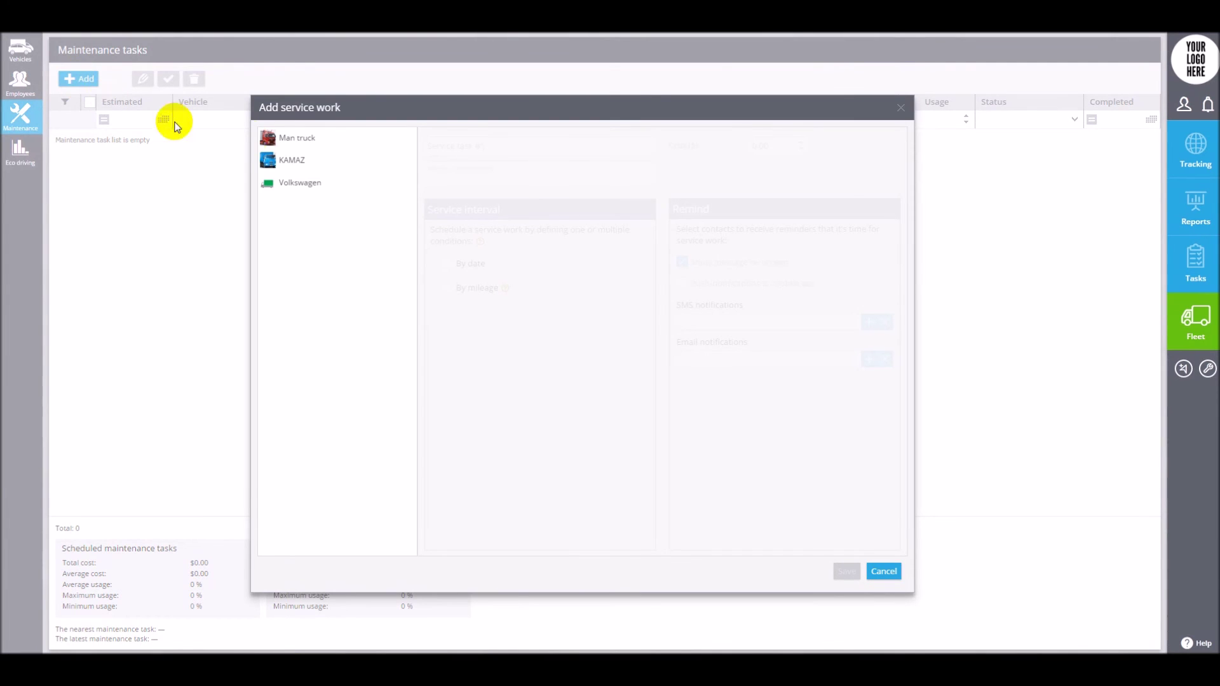
left_click(293, 164)
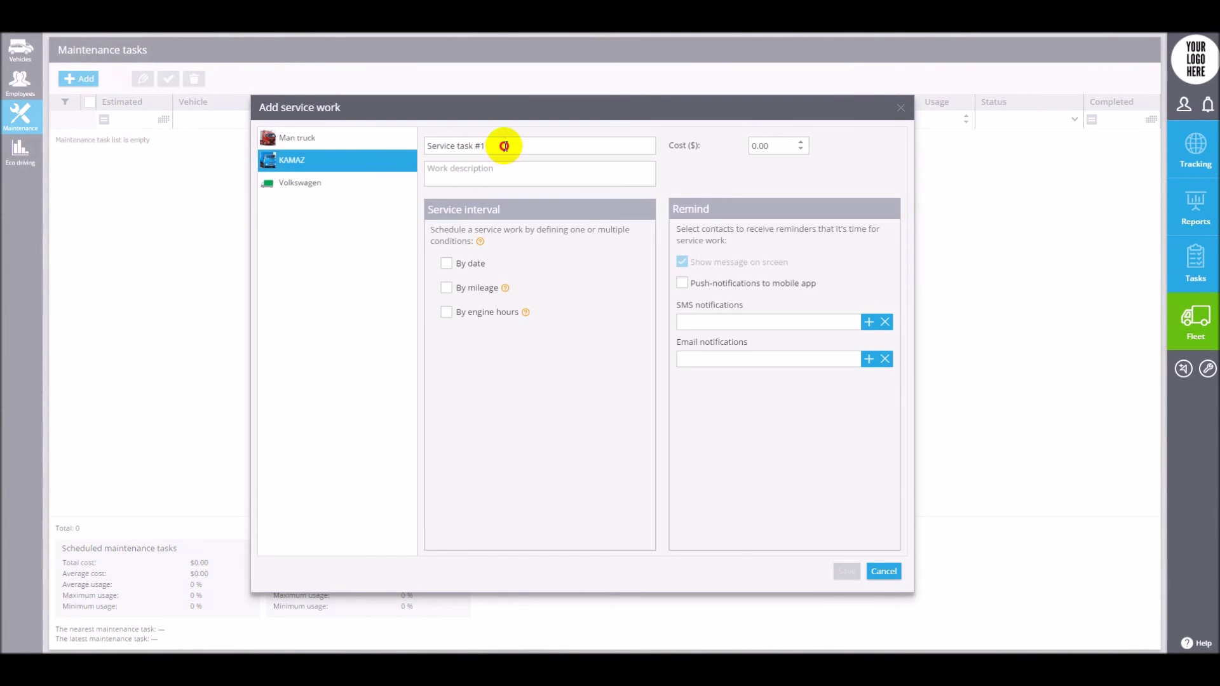
left_click_drag(504, 146, 411, 145)
left_click(498, 167)
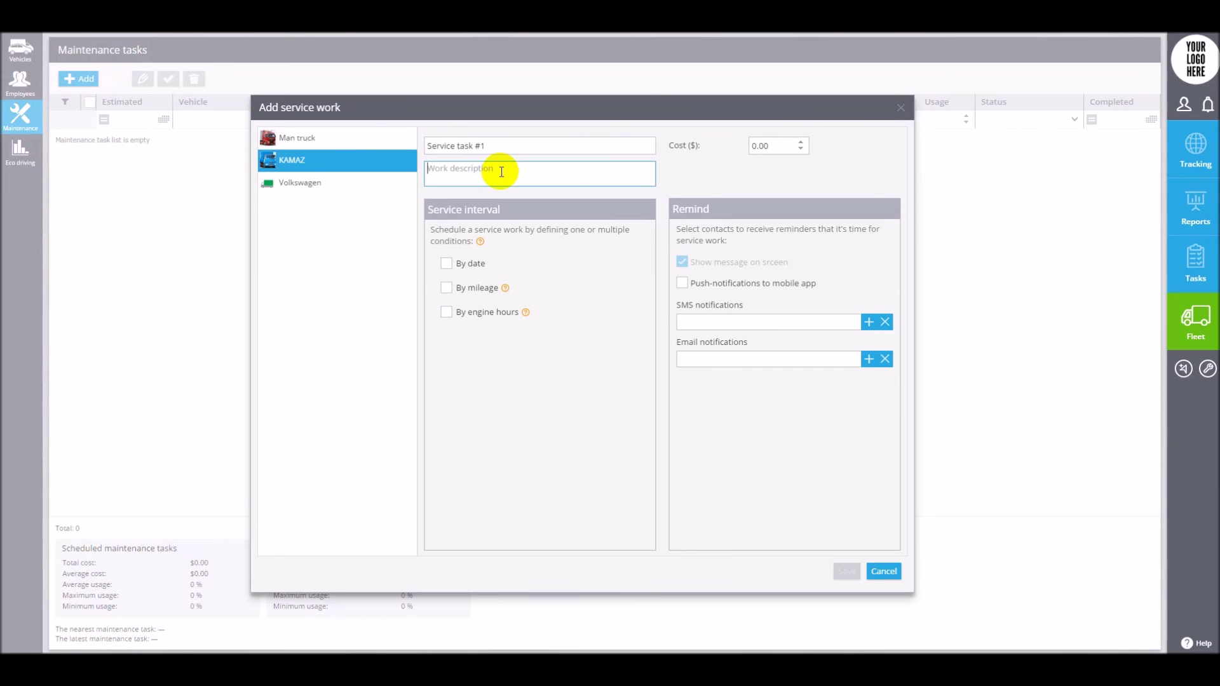
left_click_drag(784, 147, 749, 149)
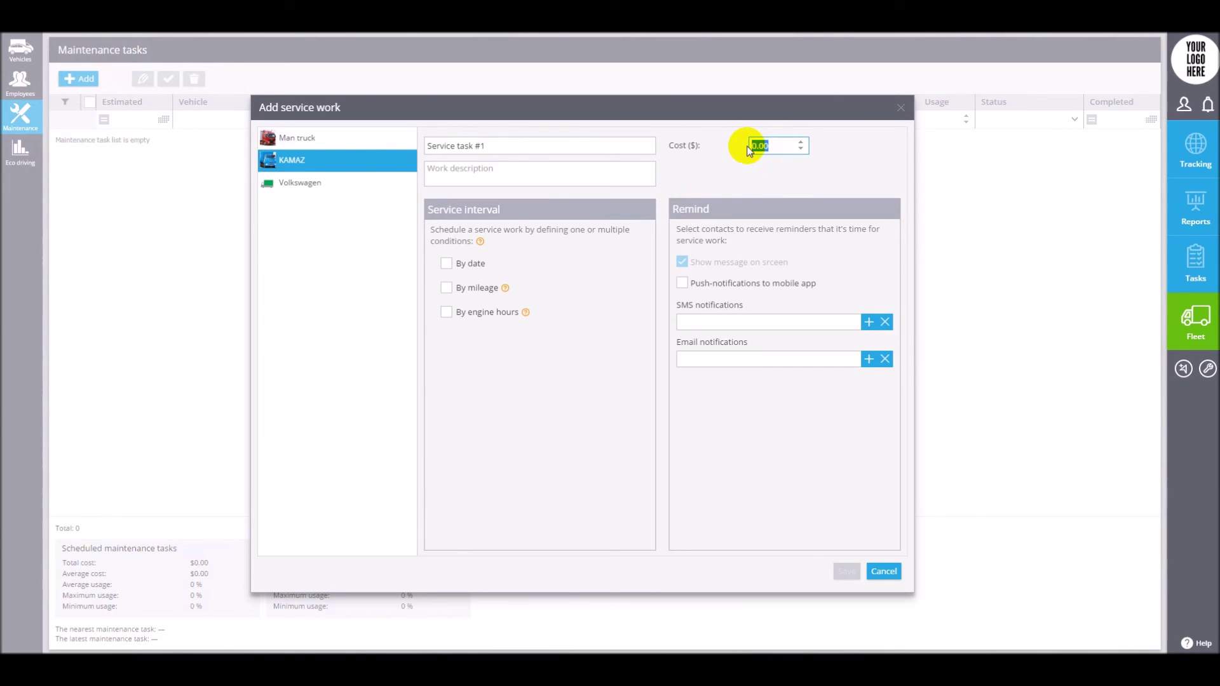
left_click(446, 263)
left_click(446, 346)
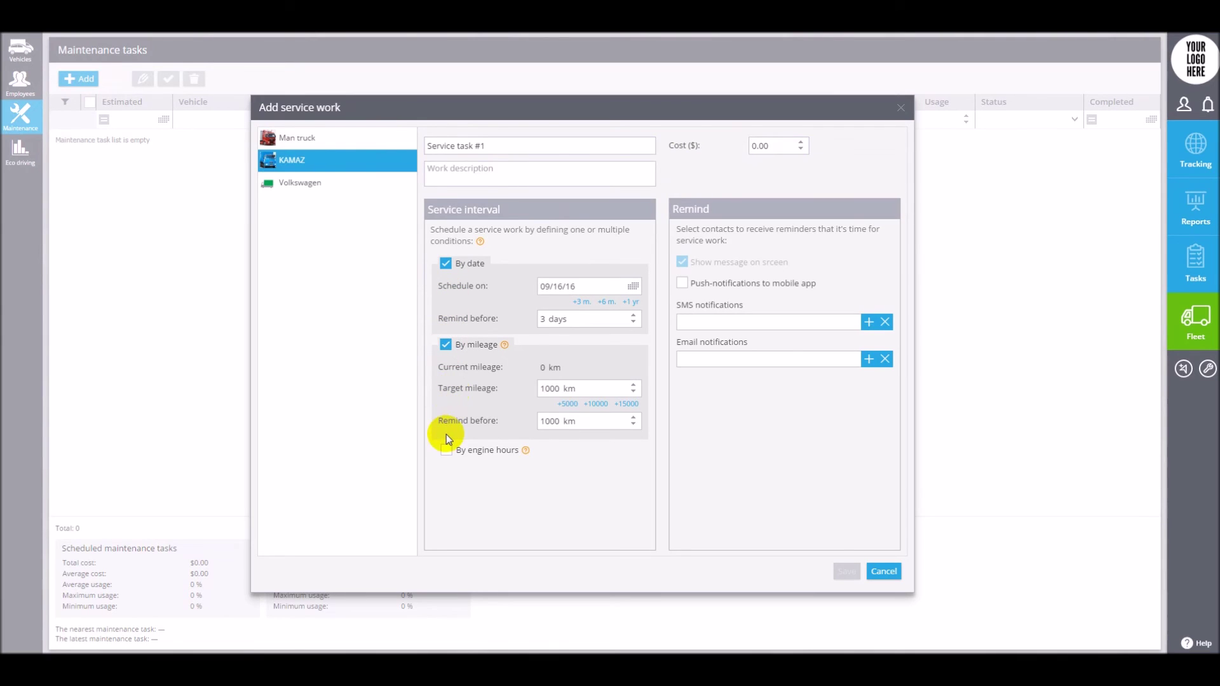
left_click(446, 452)
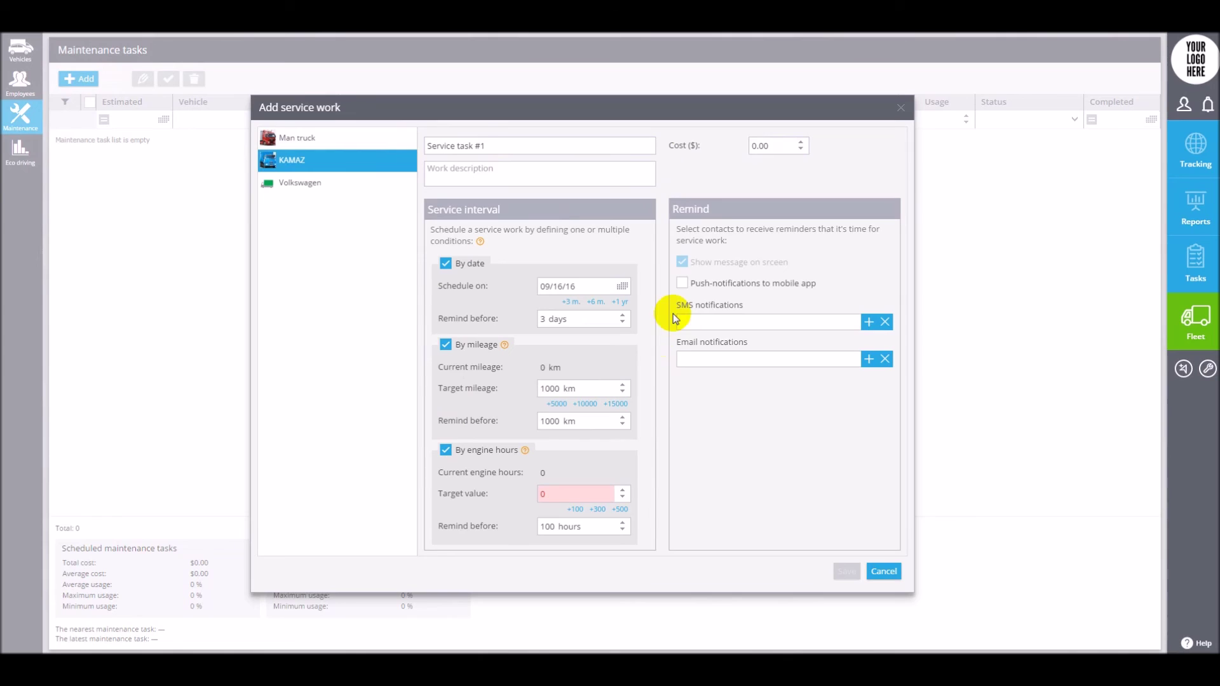
left_click(701, 319)
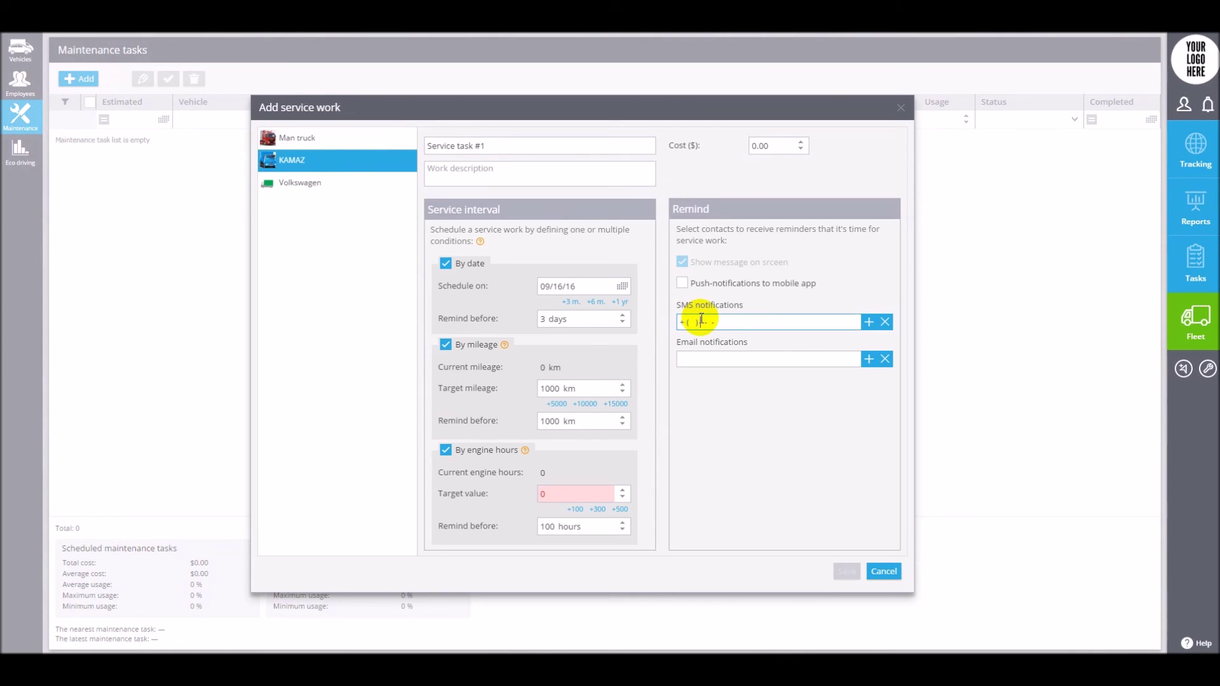
left_click(692, 359)
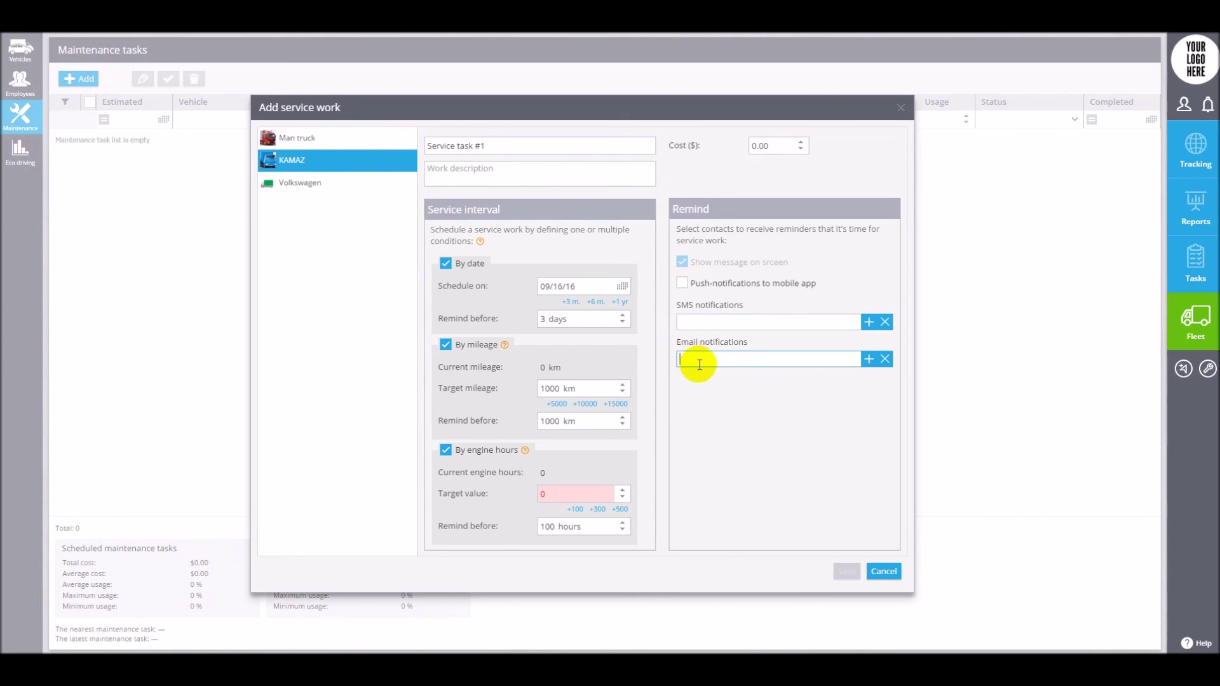
left_click(901, 107)
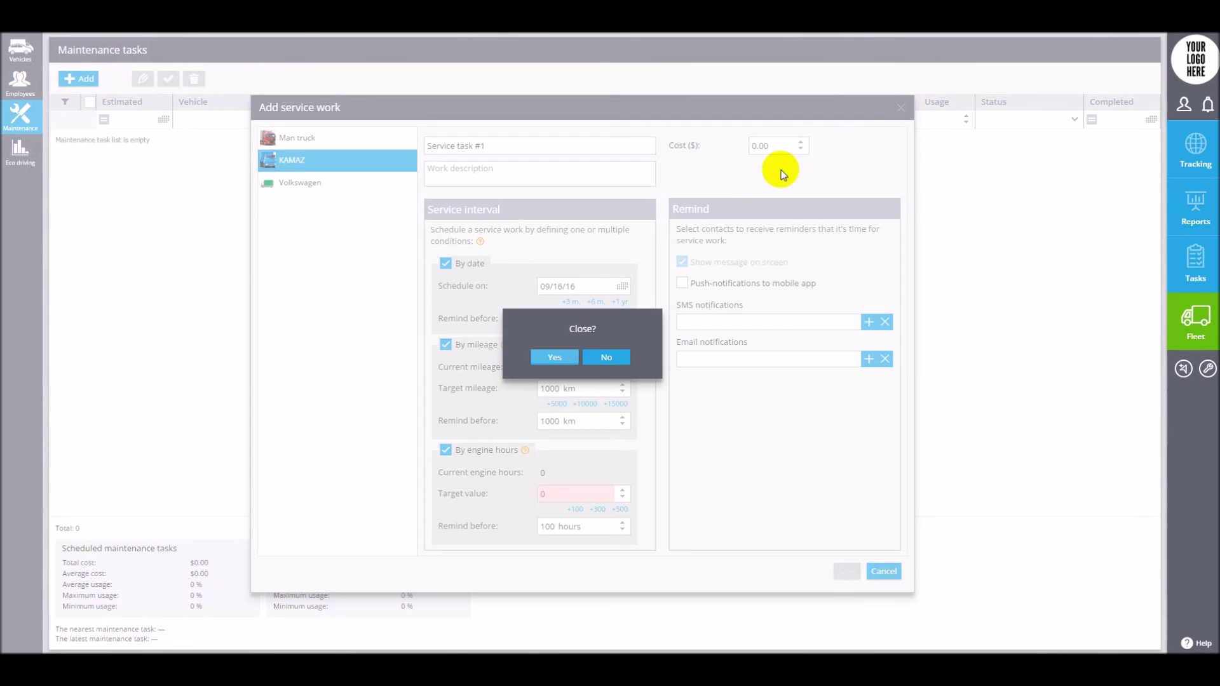
left_click(546, 361)
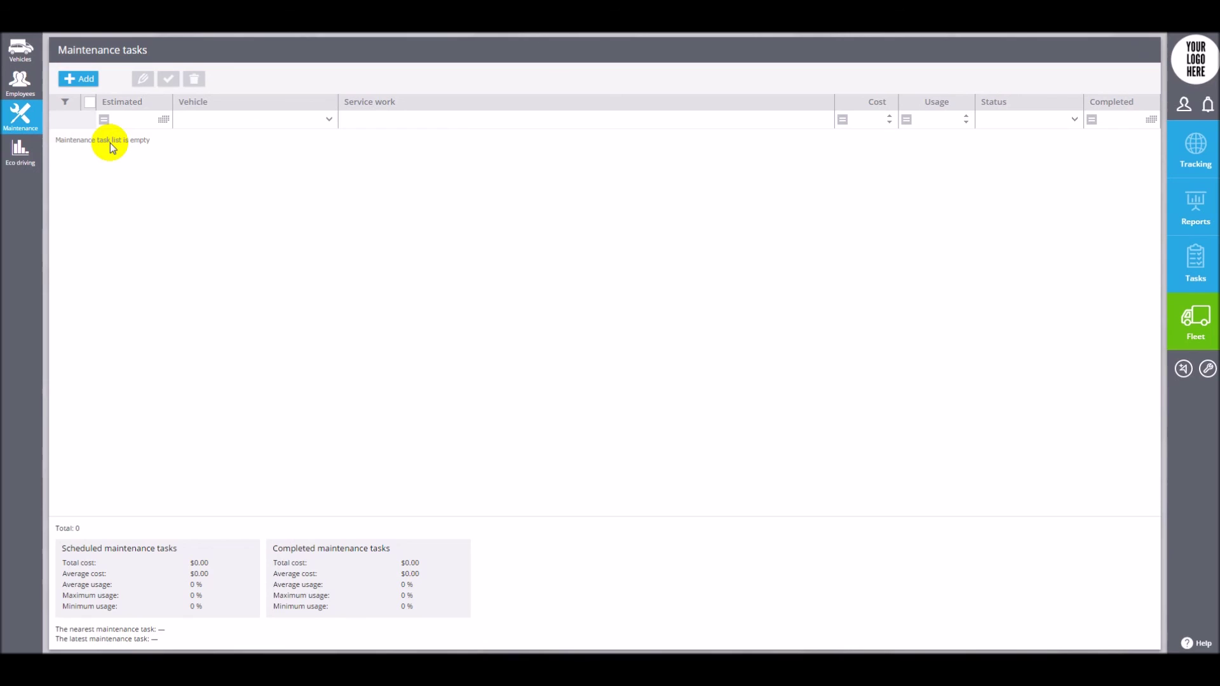
left_click(24, 150)
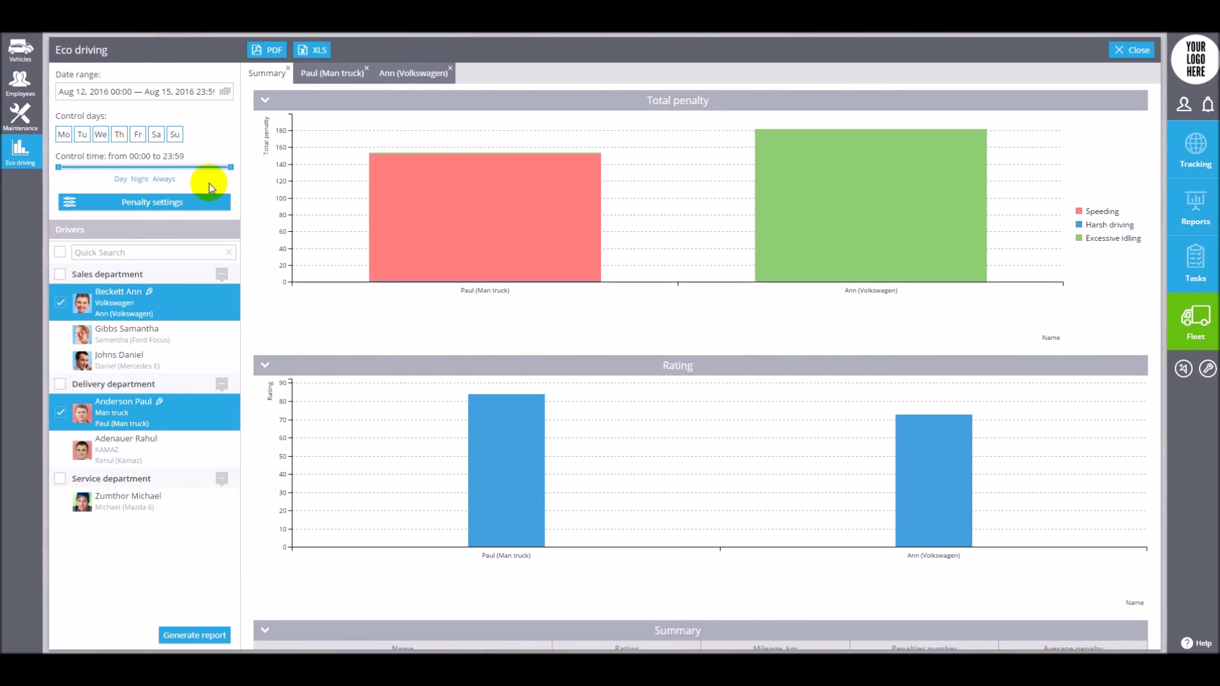
Step: In penalty settings, browse harsh driving and idling sections, then take speed limits from vehicle parameters
left_click(176, 206)
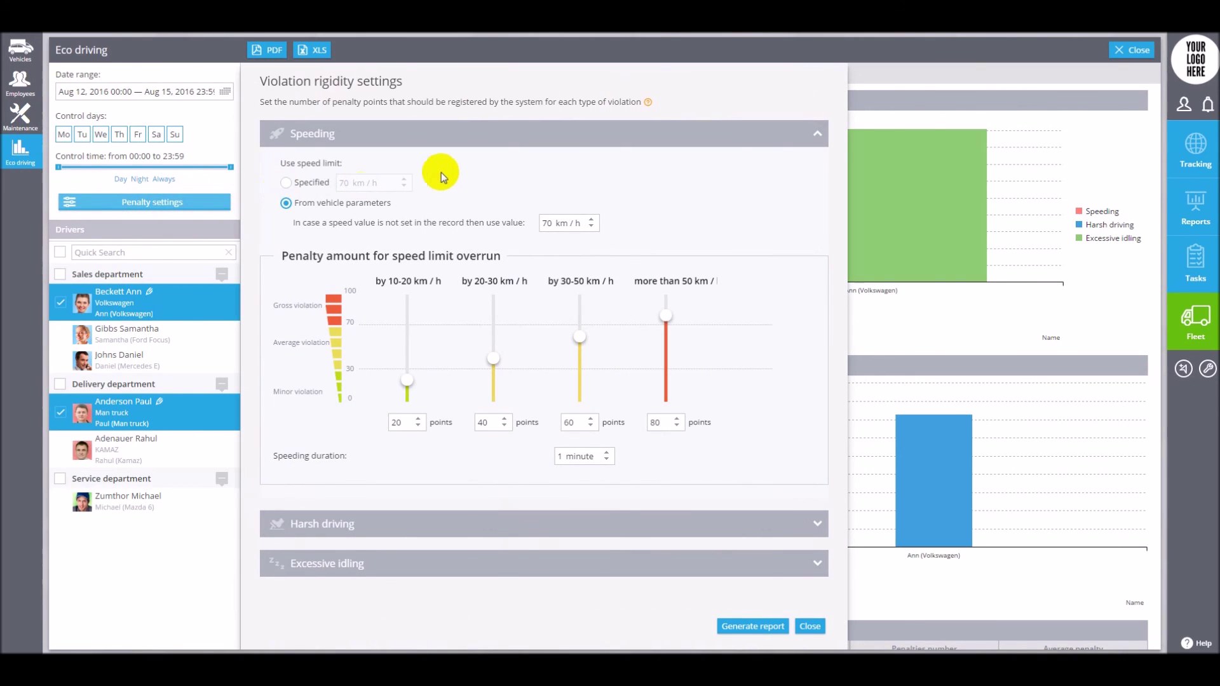
left_click(286, 182)
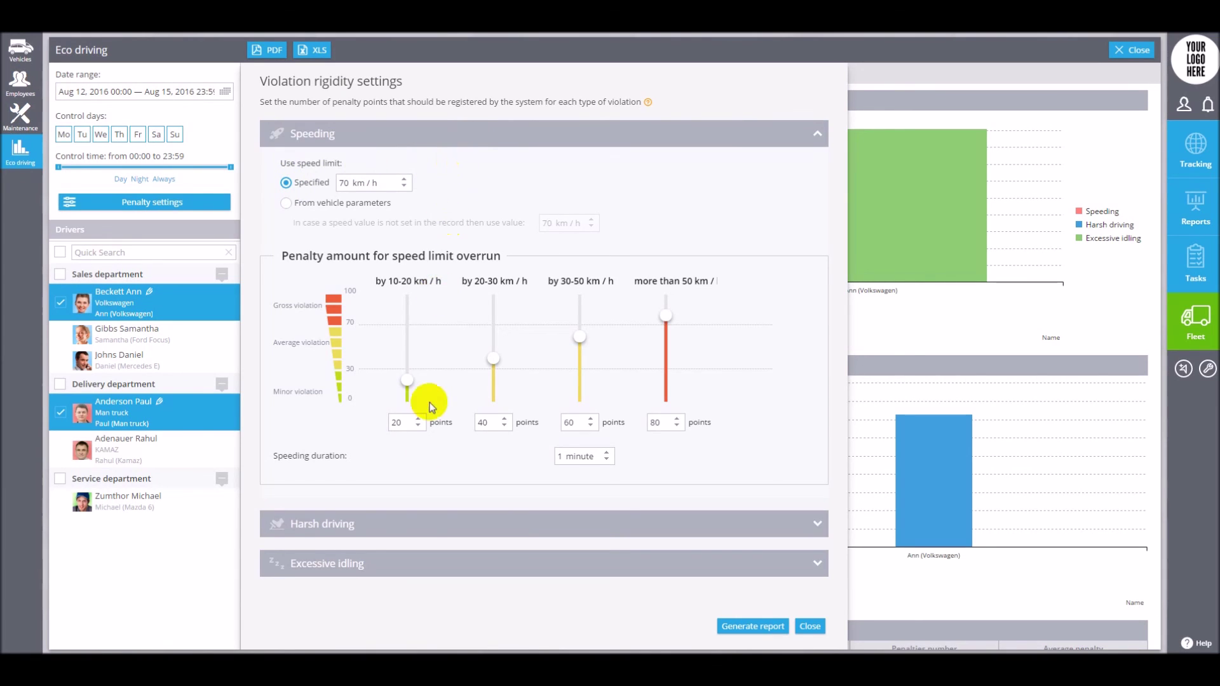
left_click(425, 522)
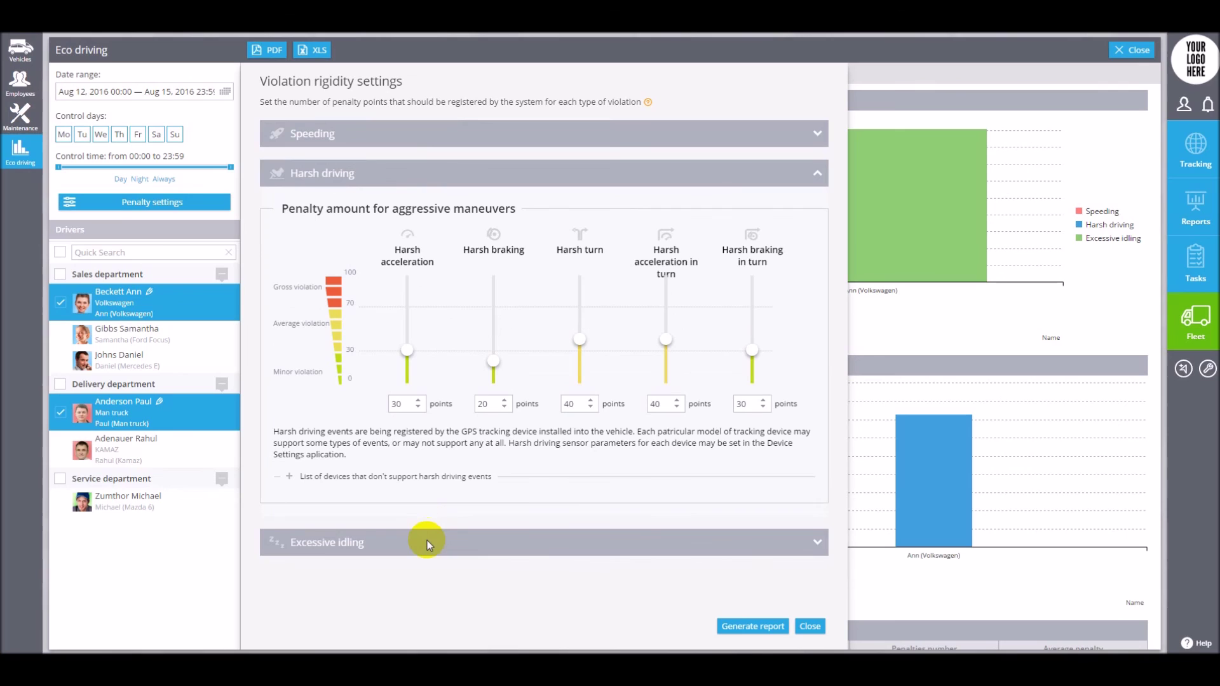
left_click(427, 543)
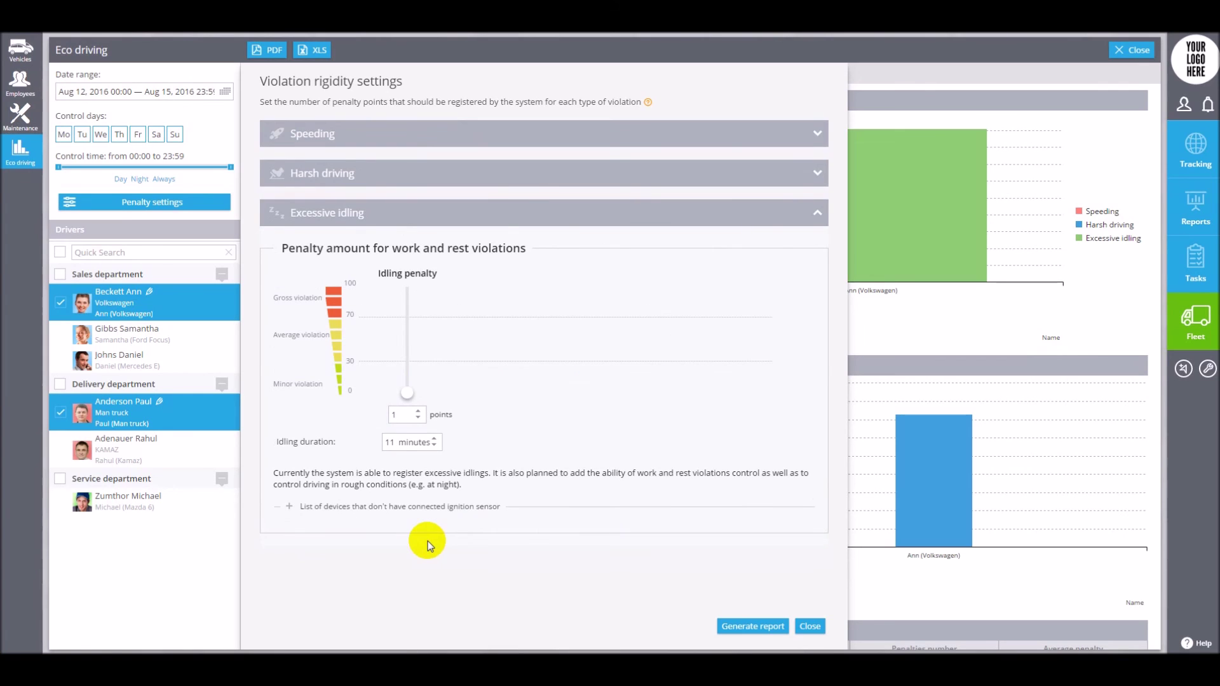
left_click(448, 135)
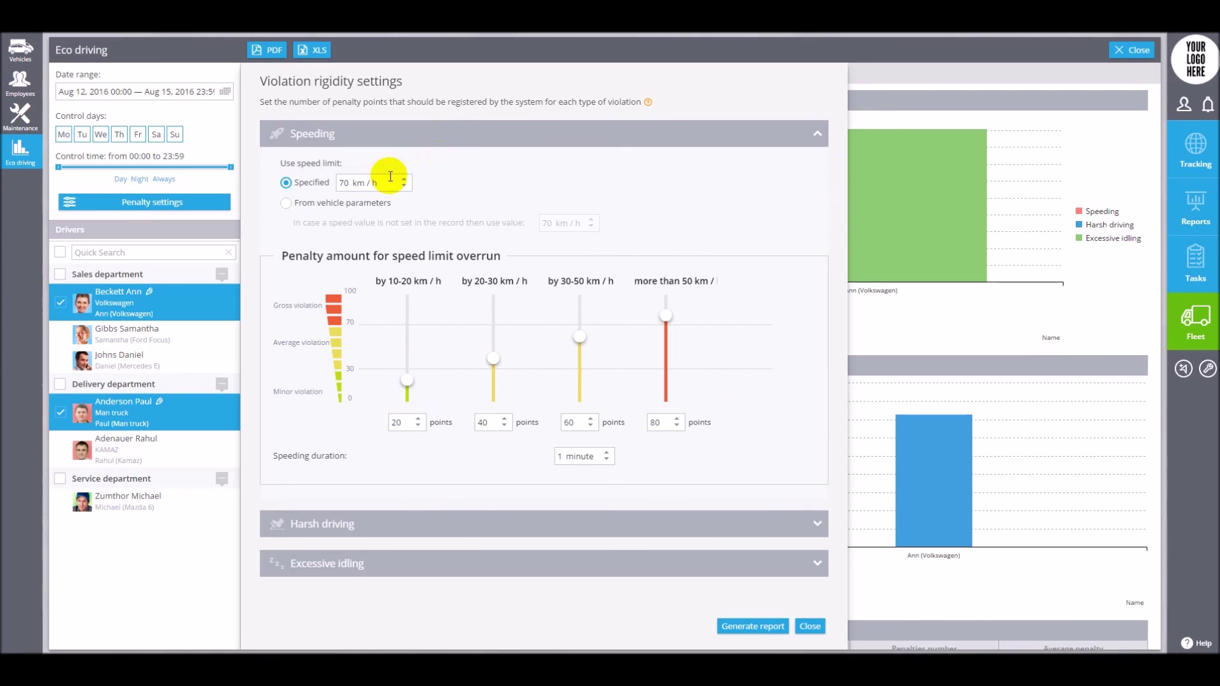
left_click_drag(352, 183, 338, 182)
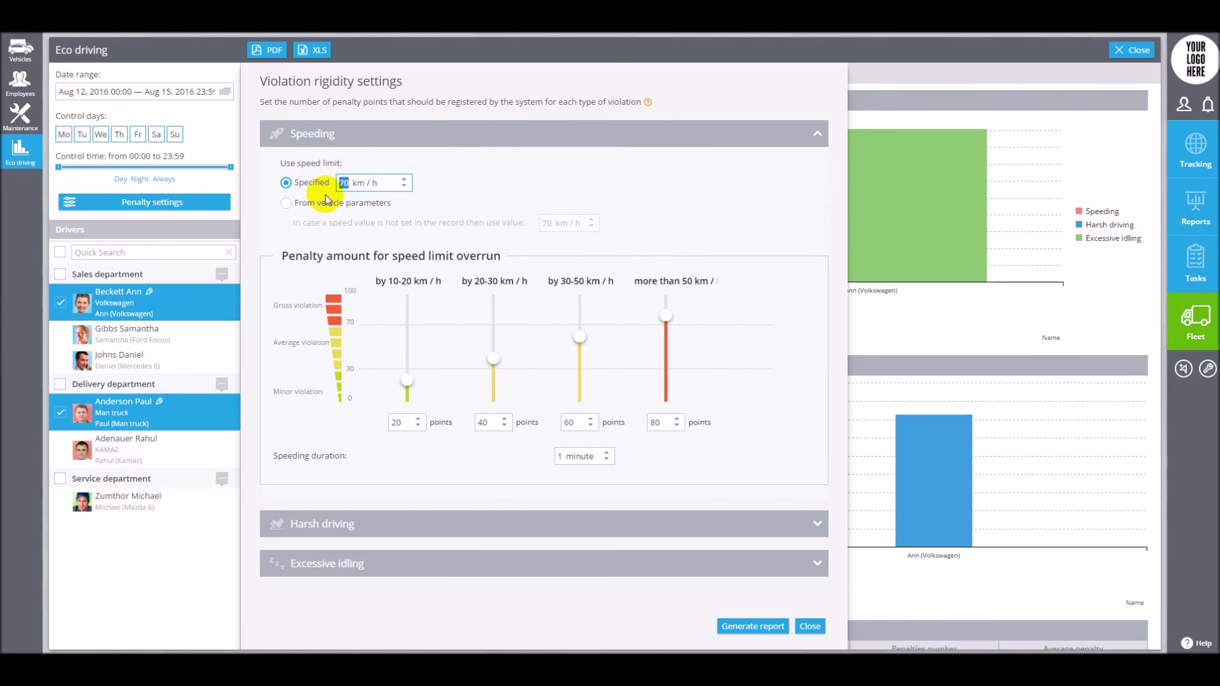
left_click(287, 204)
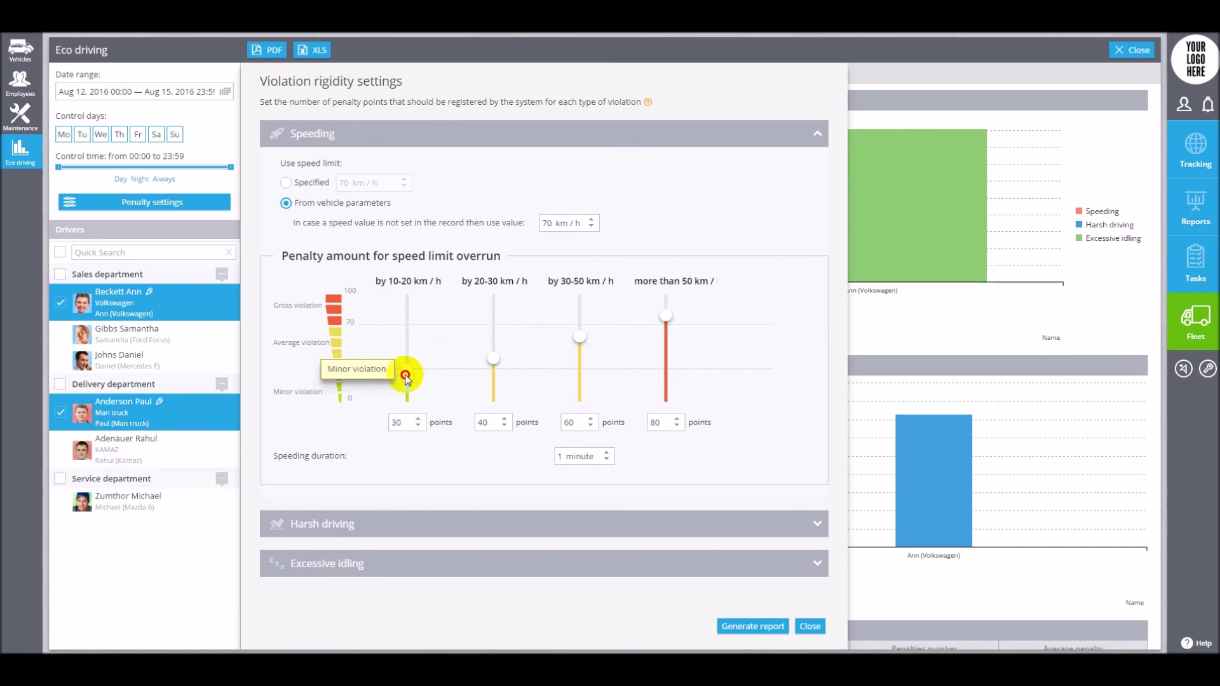
Step: Raise the 10–20 km/h overrun penalty to 30 points and 20–30 km/h to 50
left_click_drag(407, 381, 406, 369)
left_click_drag(491, 361, 493, 349)
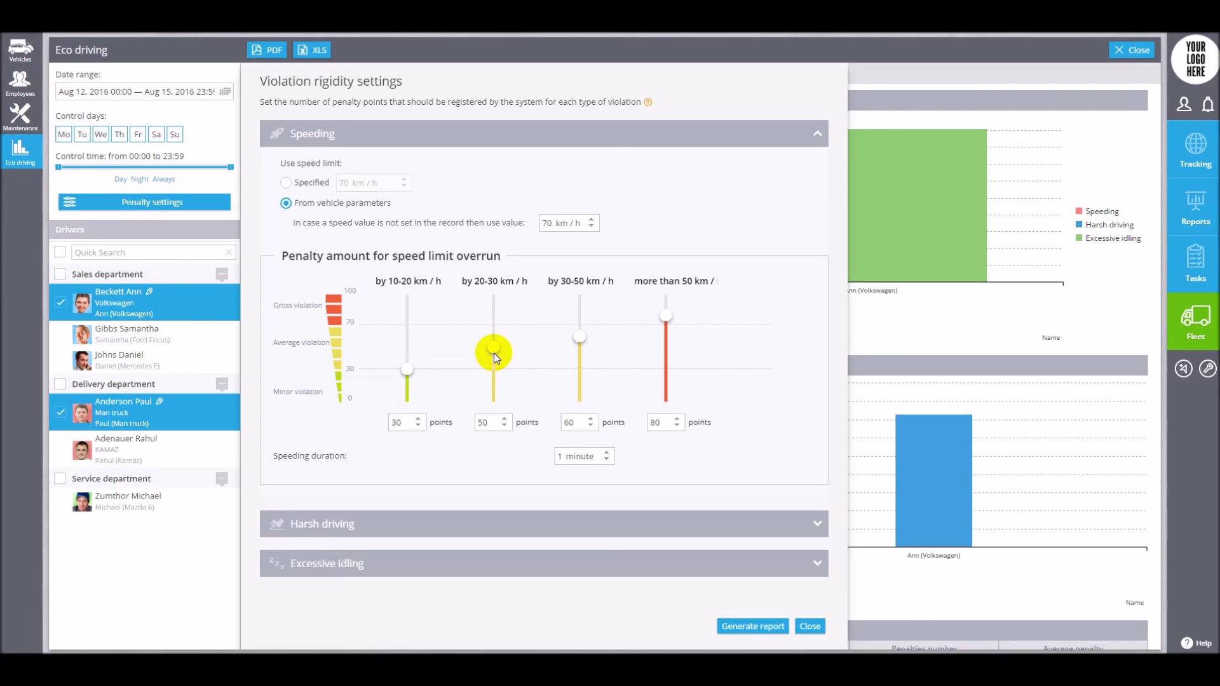
double_click(557, 462)
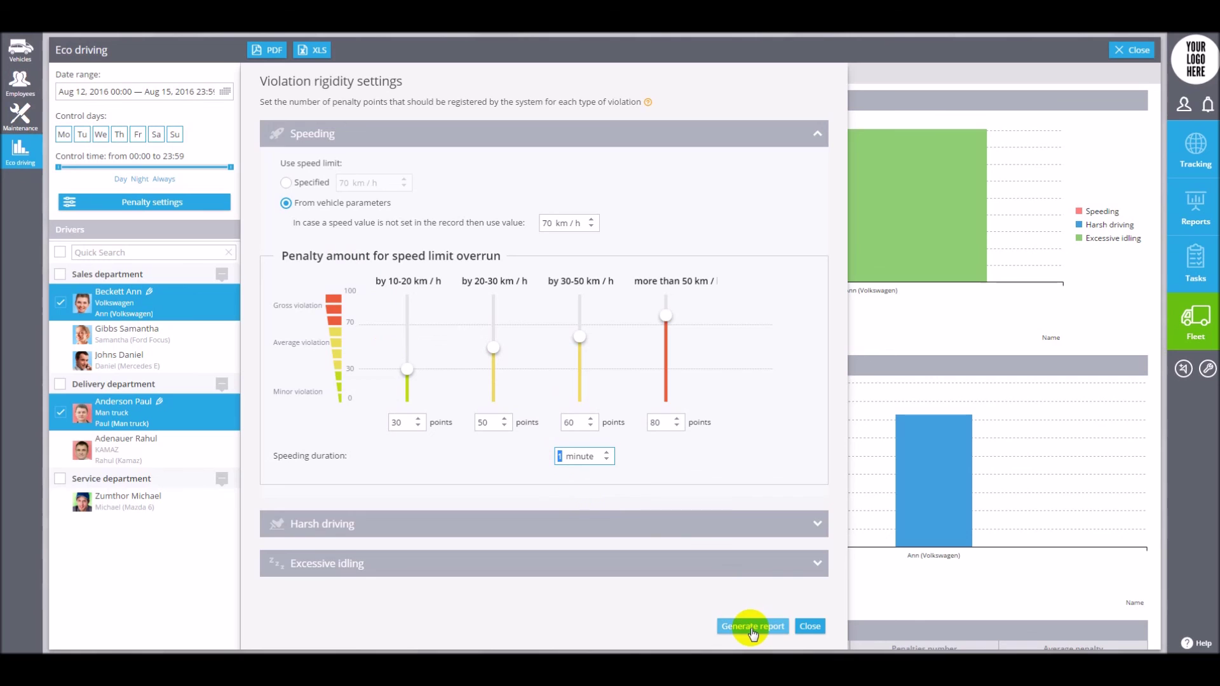
Step: Regenerate the eco-driving report and show the Man truck's M-2, Arkhangel'skoe selo speed violation on the map
left_click(807, 628)
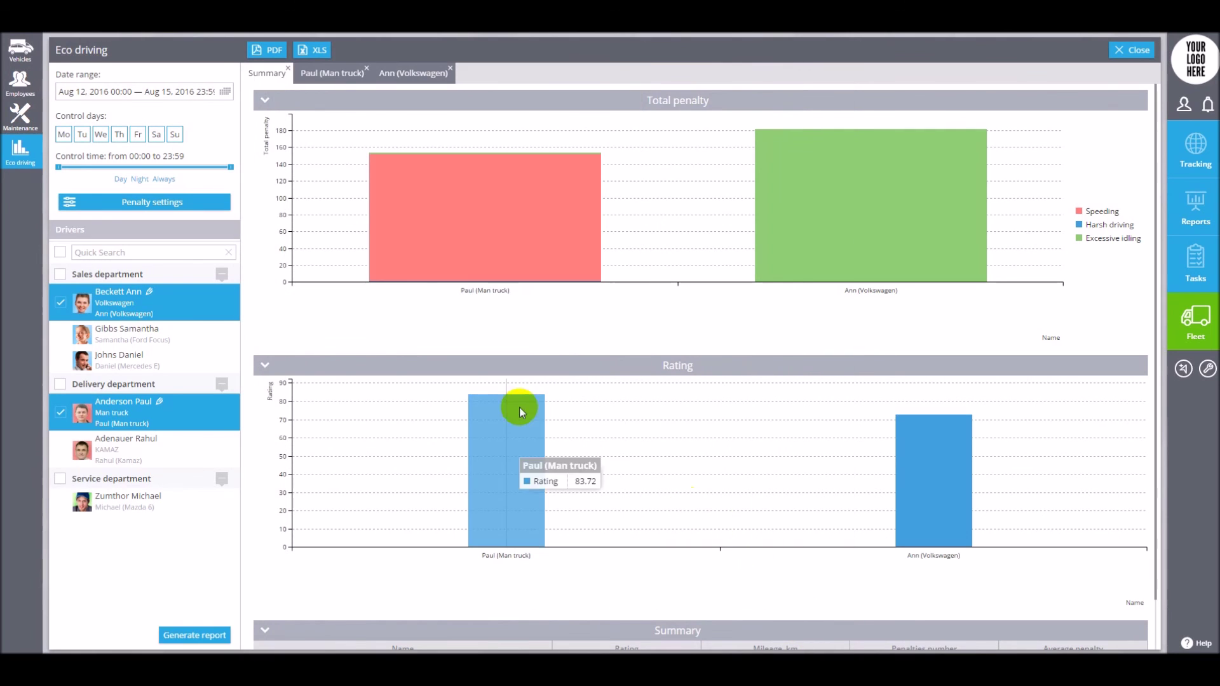
left_click(344, 72)
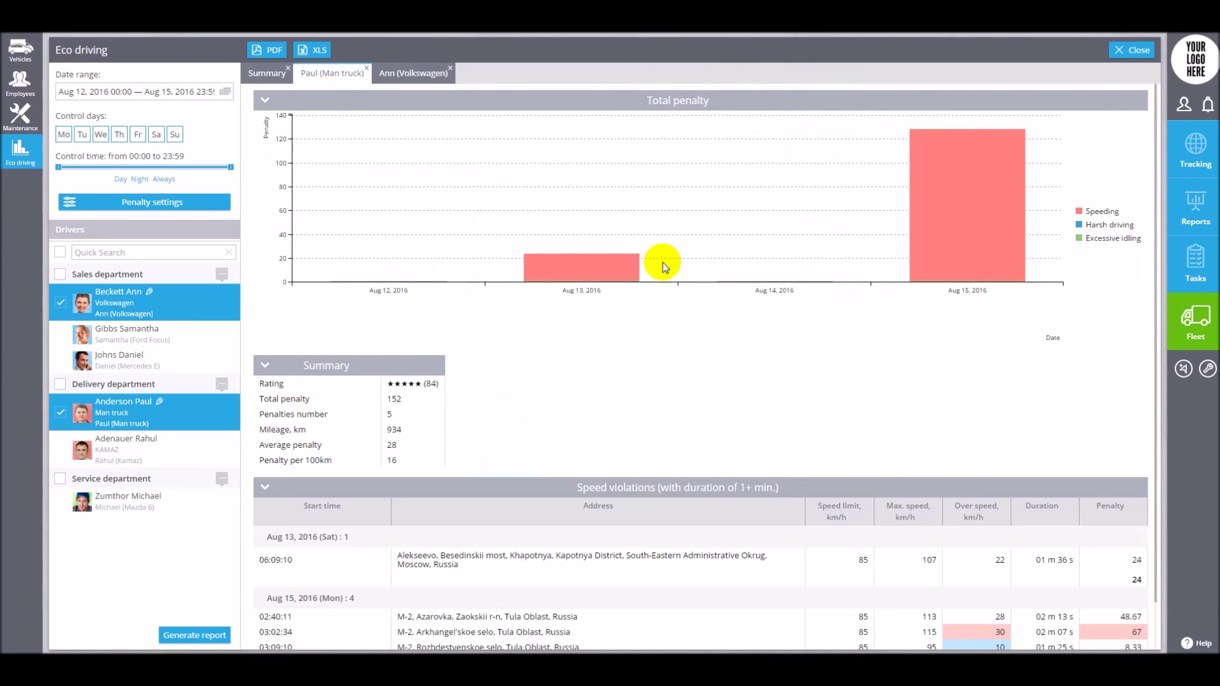
scroll(677, 296, "down", 1)
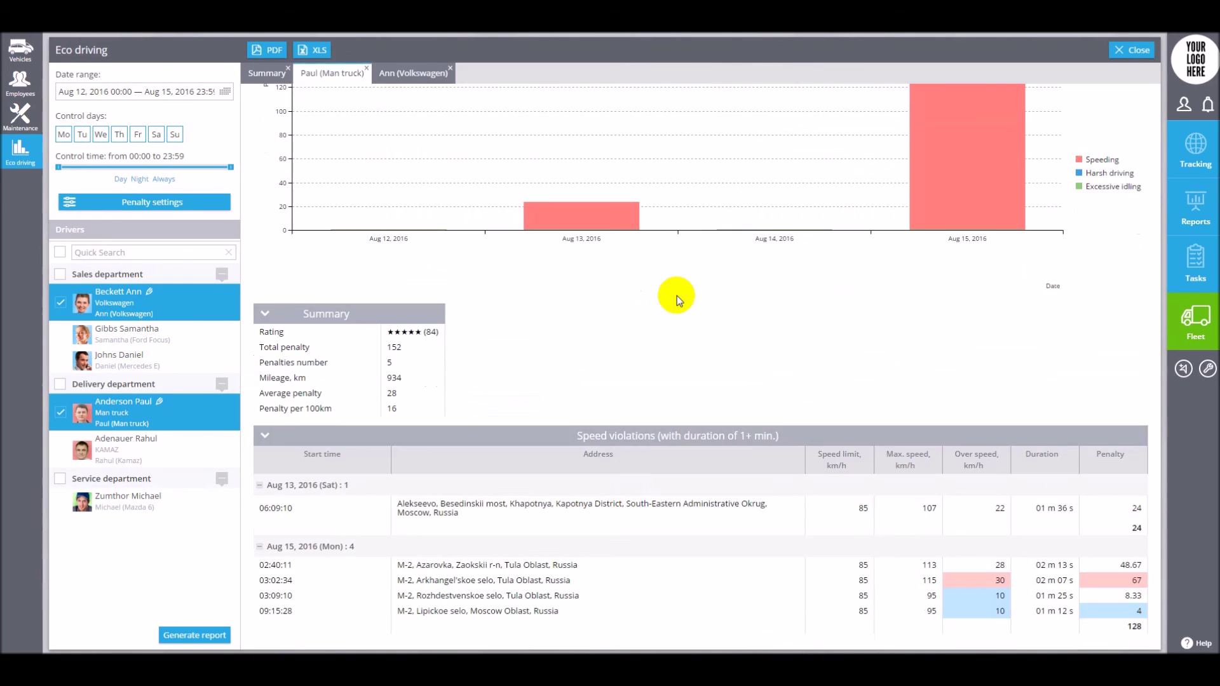
left_click(520, 581)
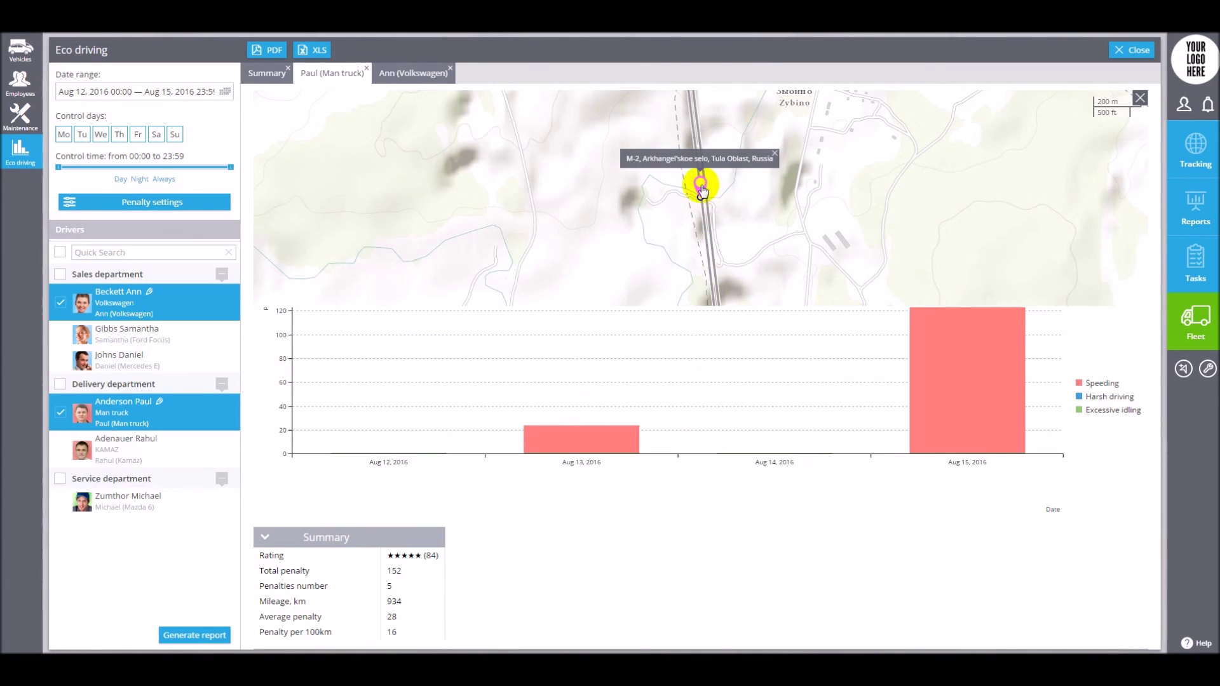
Step: Export the eco-driving report as PDF and XLS, then switch to the live Tracking map
left_click(274, 51)
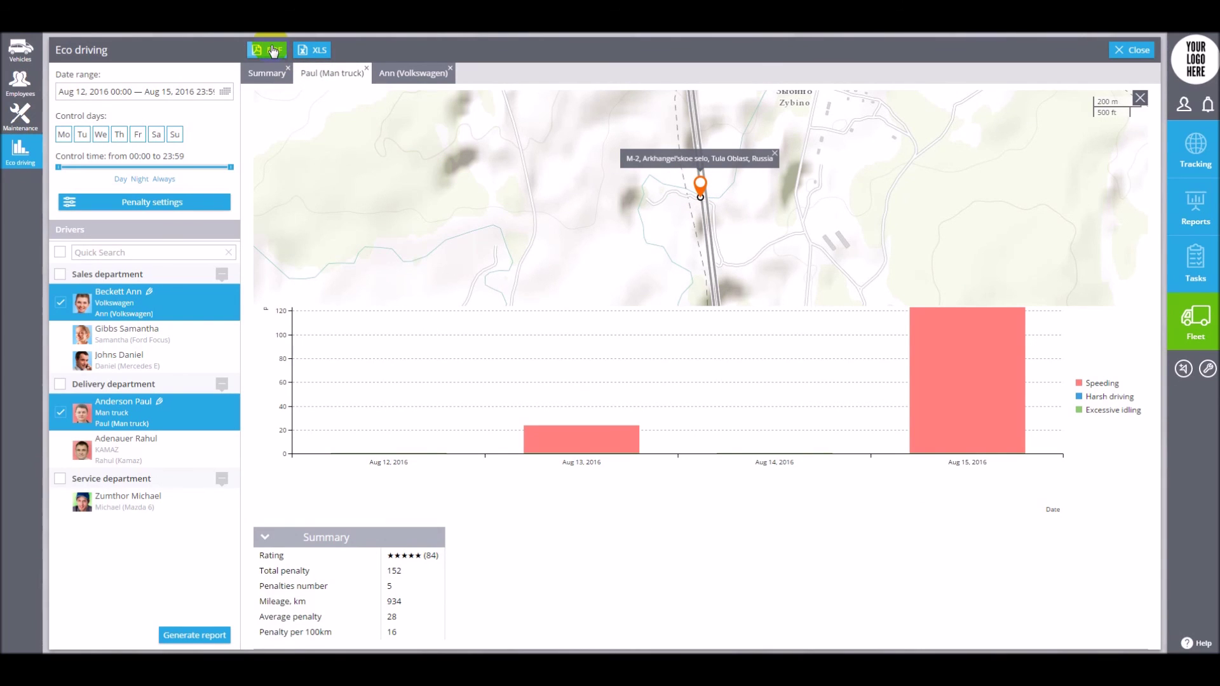
left_click(309, 50)
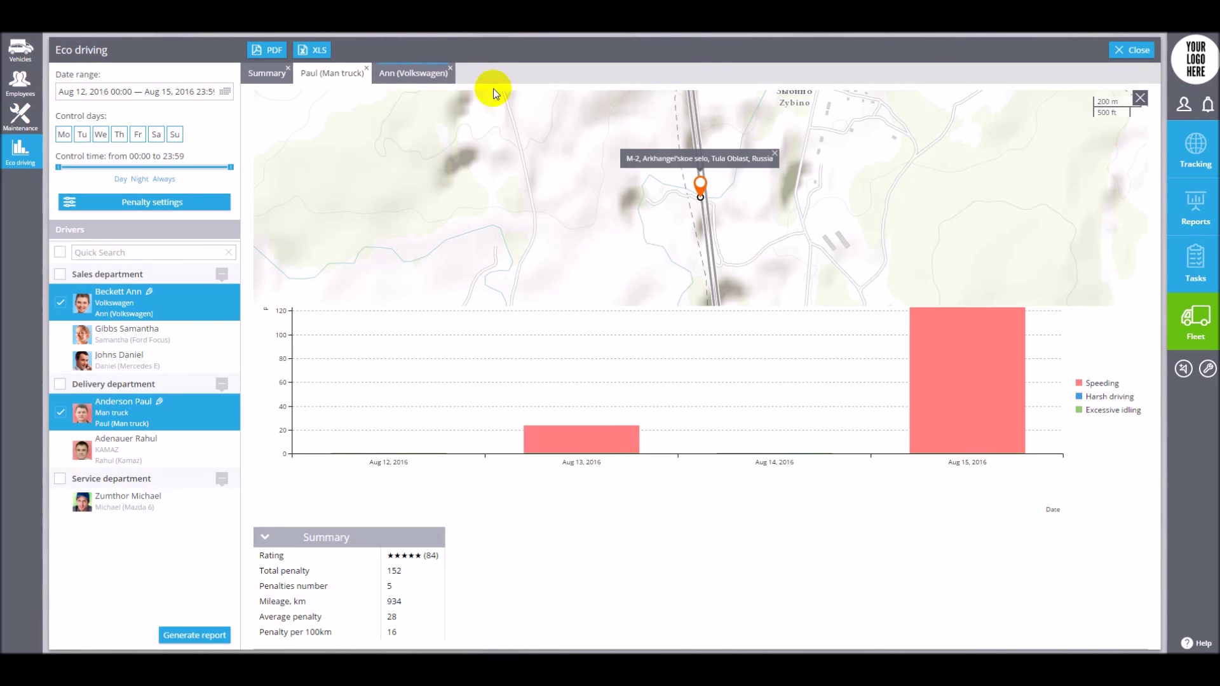
left_click(1190, 144)
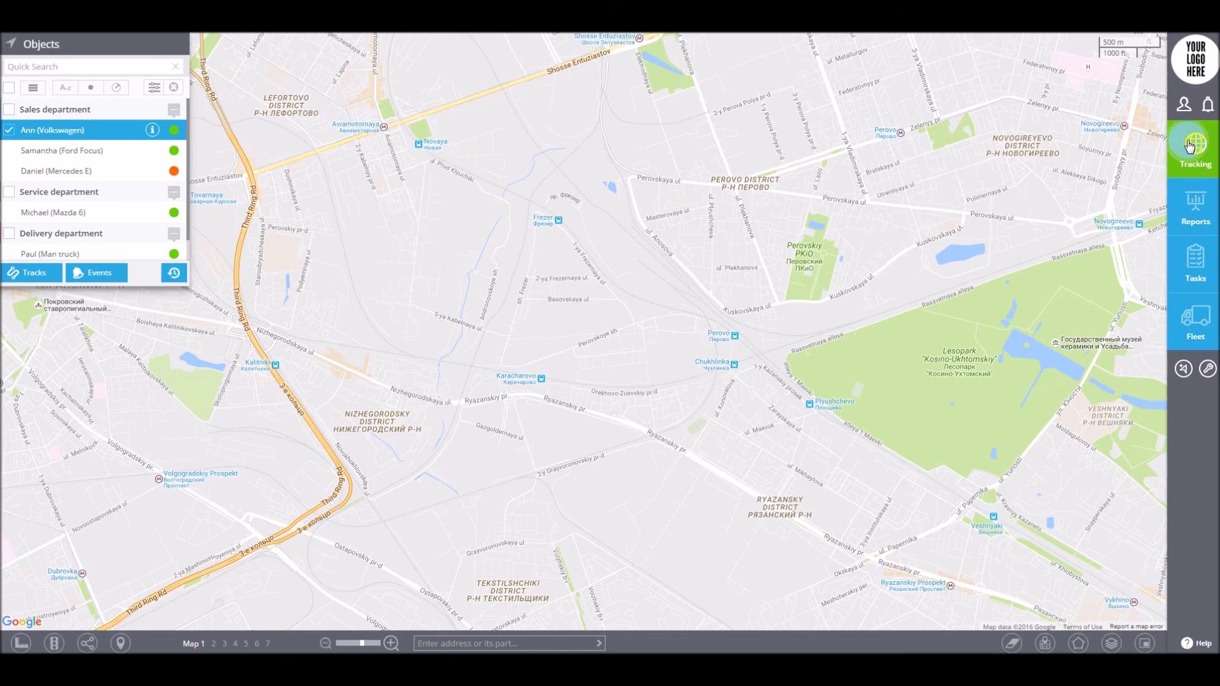